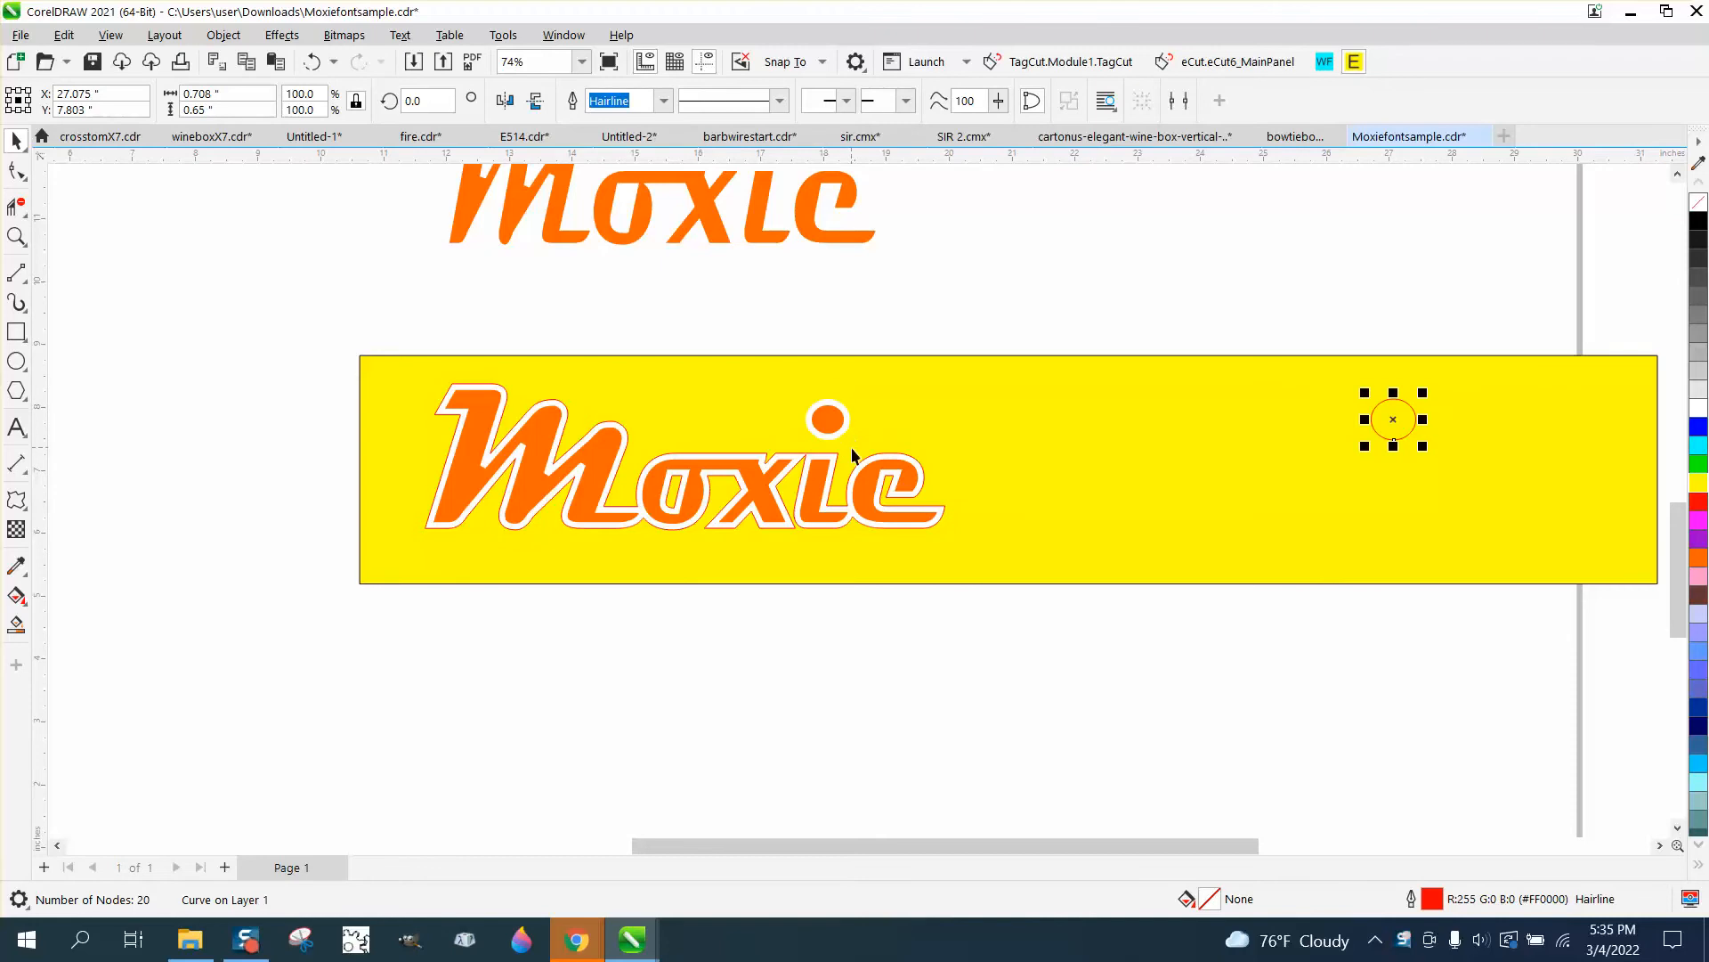
Move the white and red contour lettering, including the outline inside the o, 9 inches right of the orange Moxie.
click(872, 455)
key(Right)
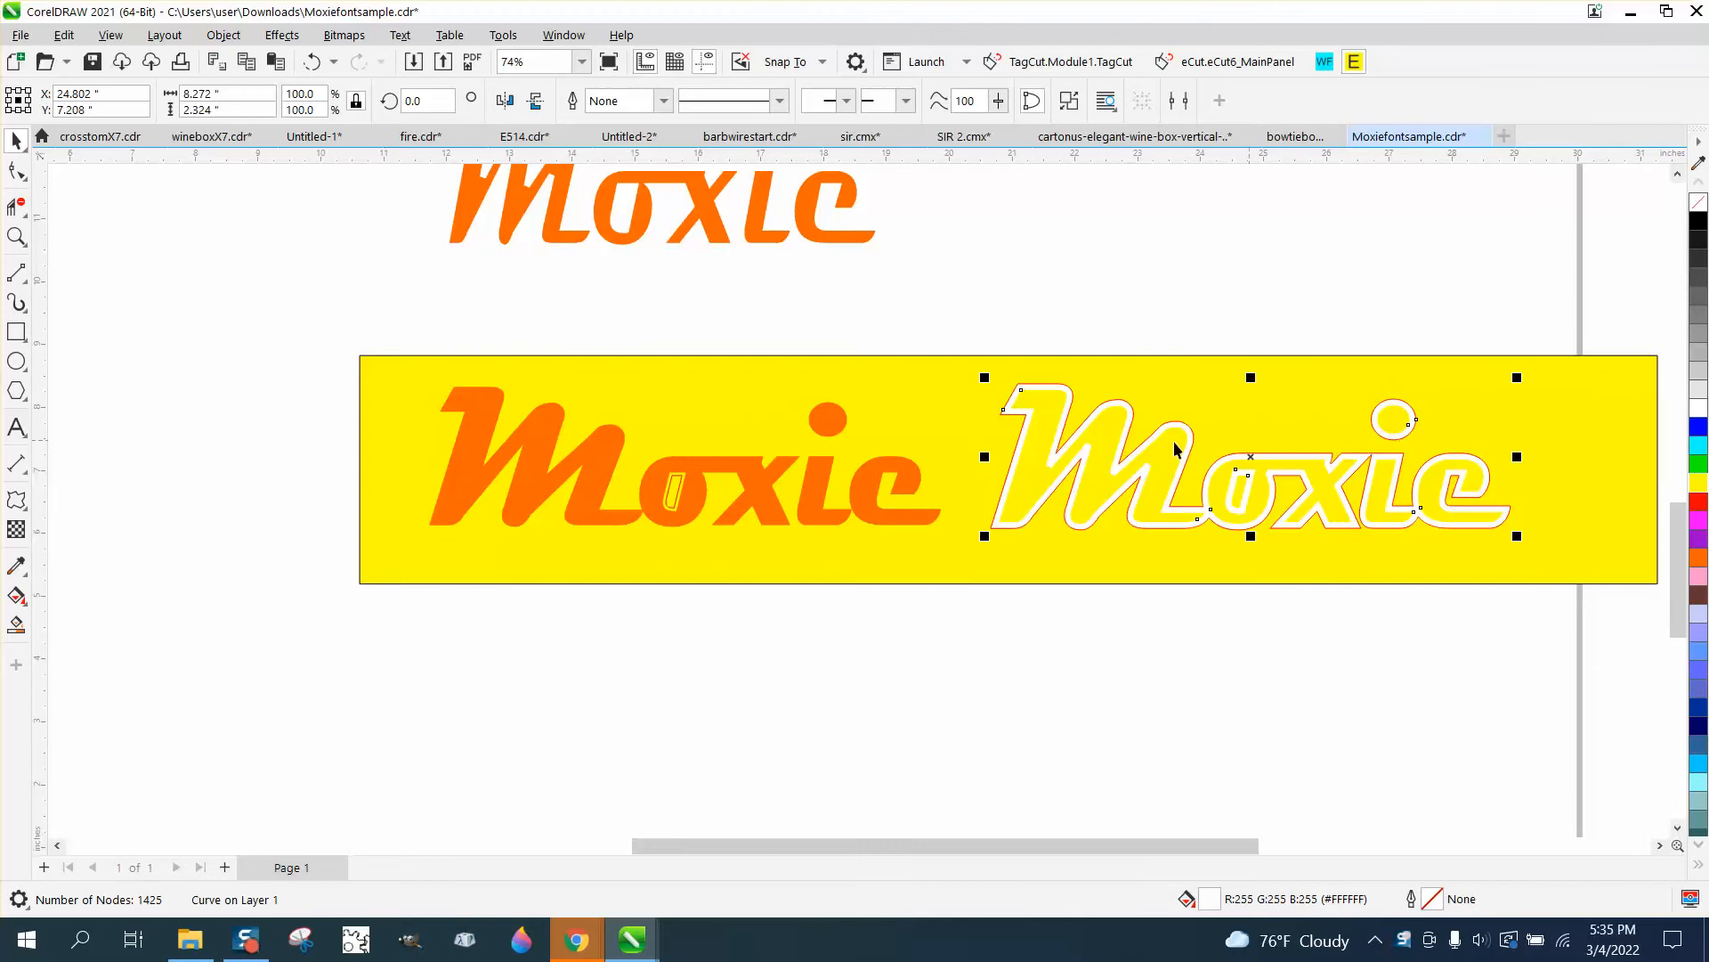
click(670, 497)
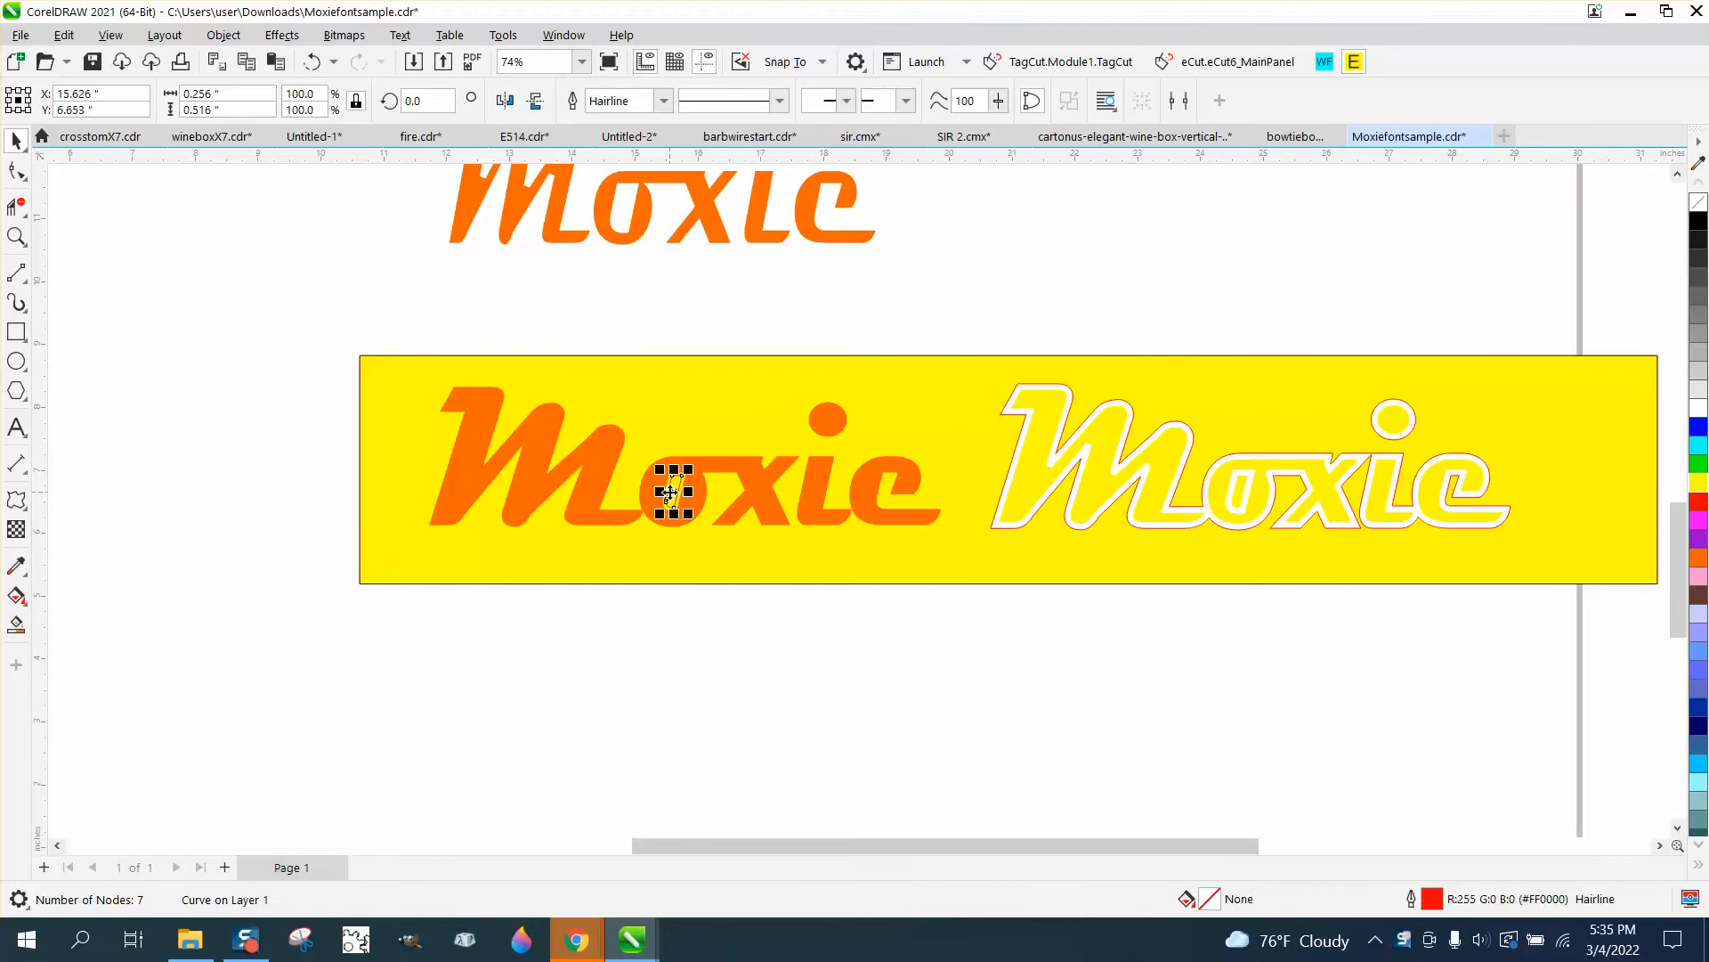
key(Right)
click(692, 638)
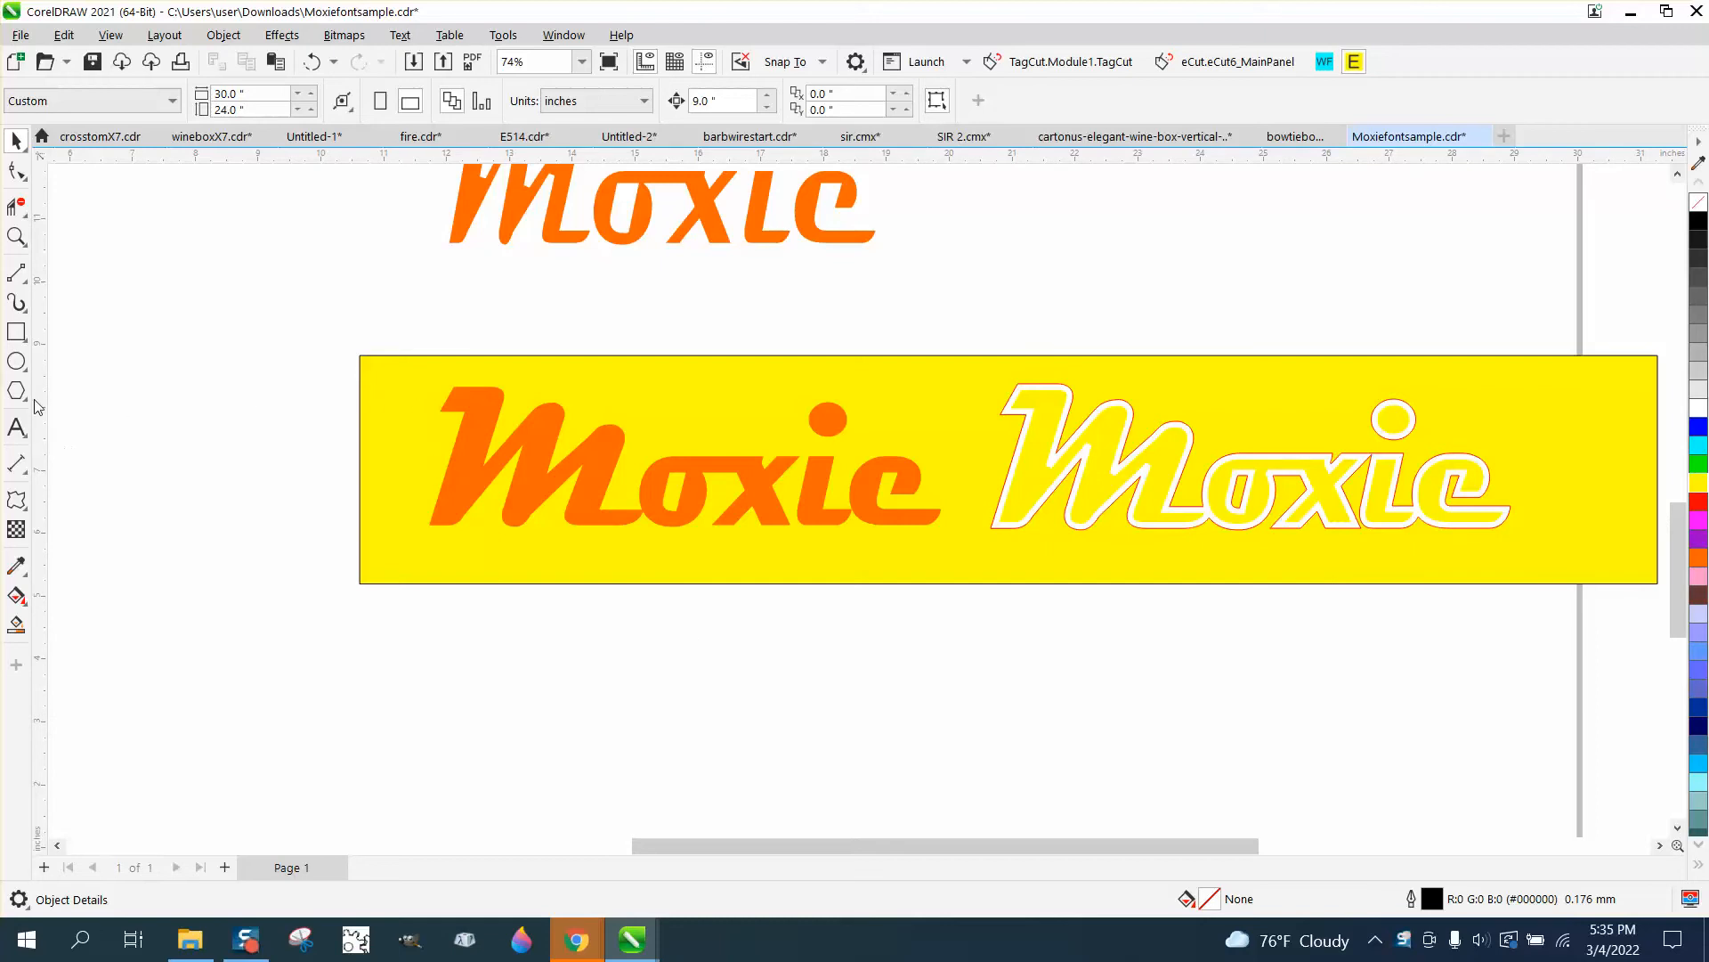
Draw a rectangle about 9.29 by 3.3 inches around the orange Moxie and Smart Fill the surrounding background green.
click(16, 331)
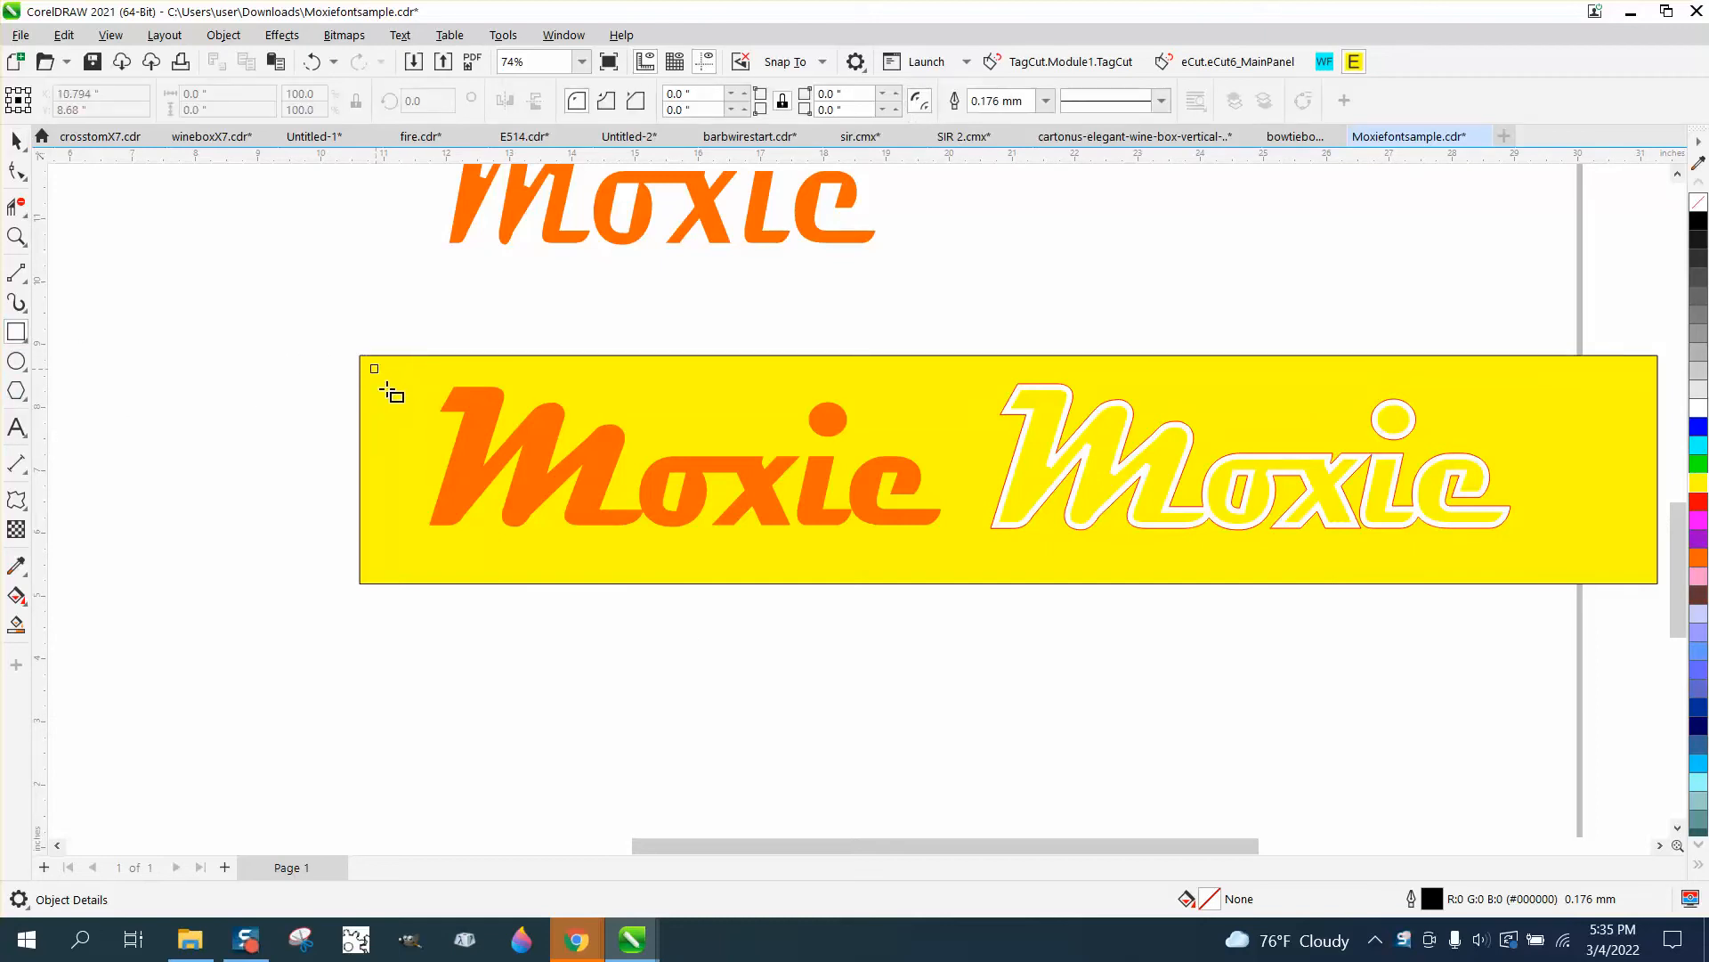
drag(370, 364, 955, 572)
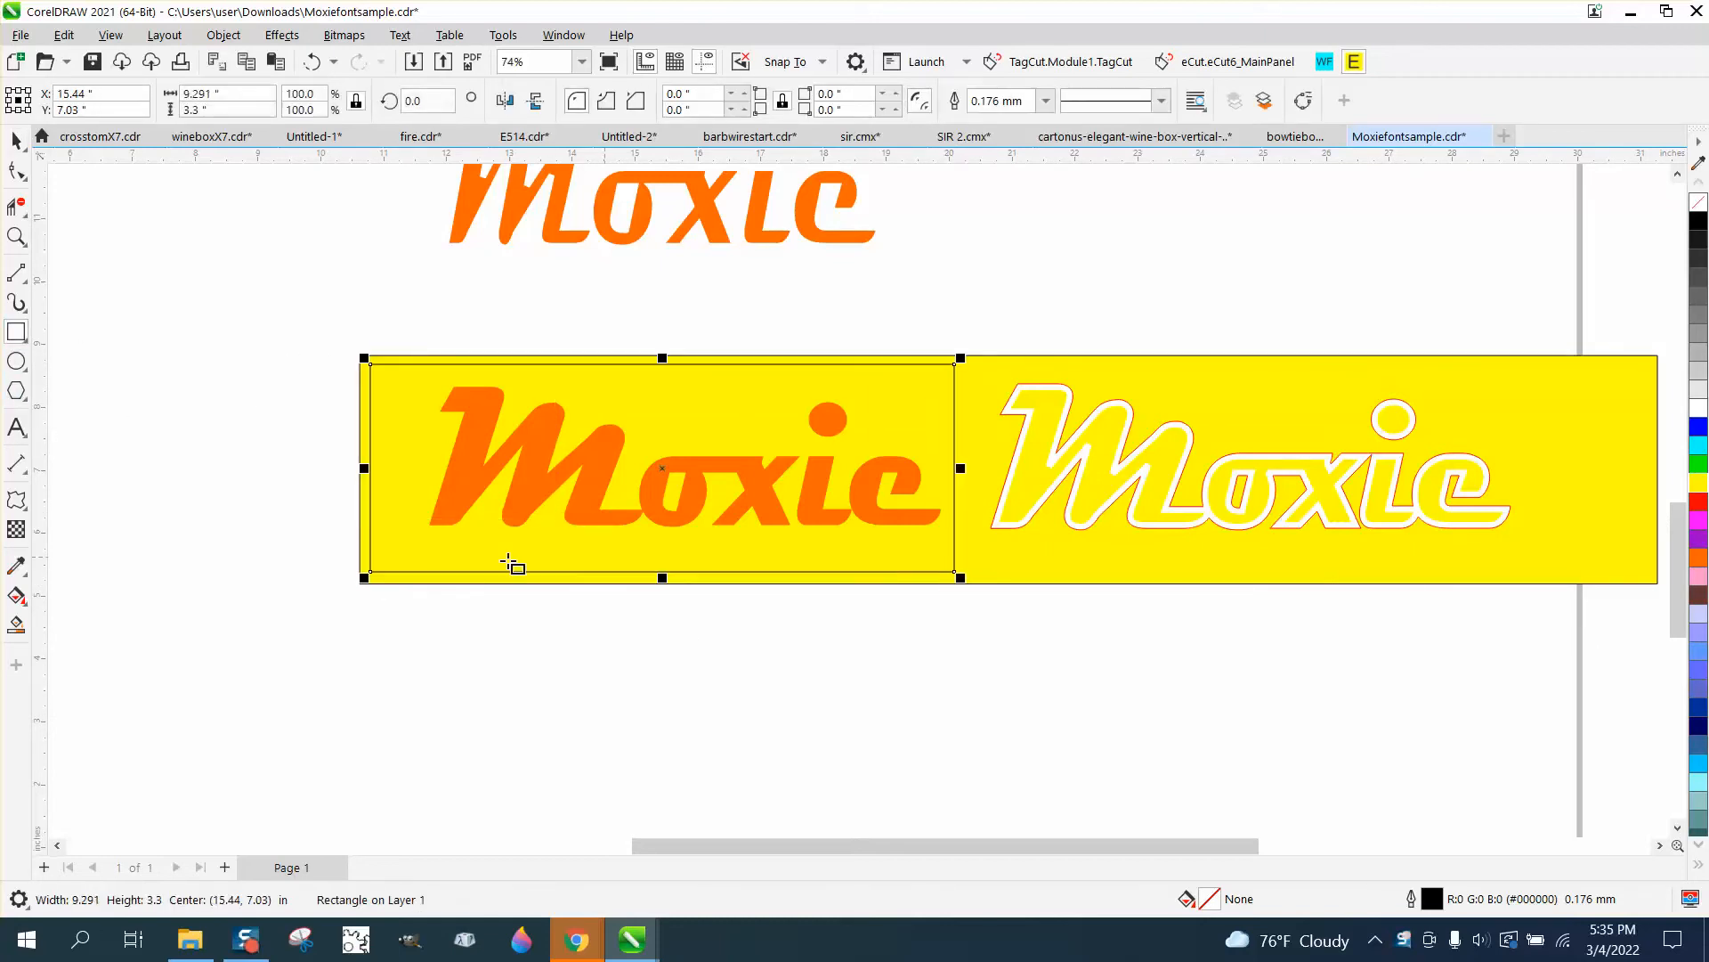
click(16, 624)
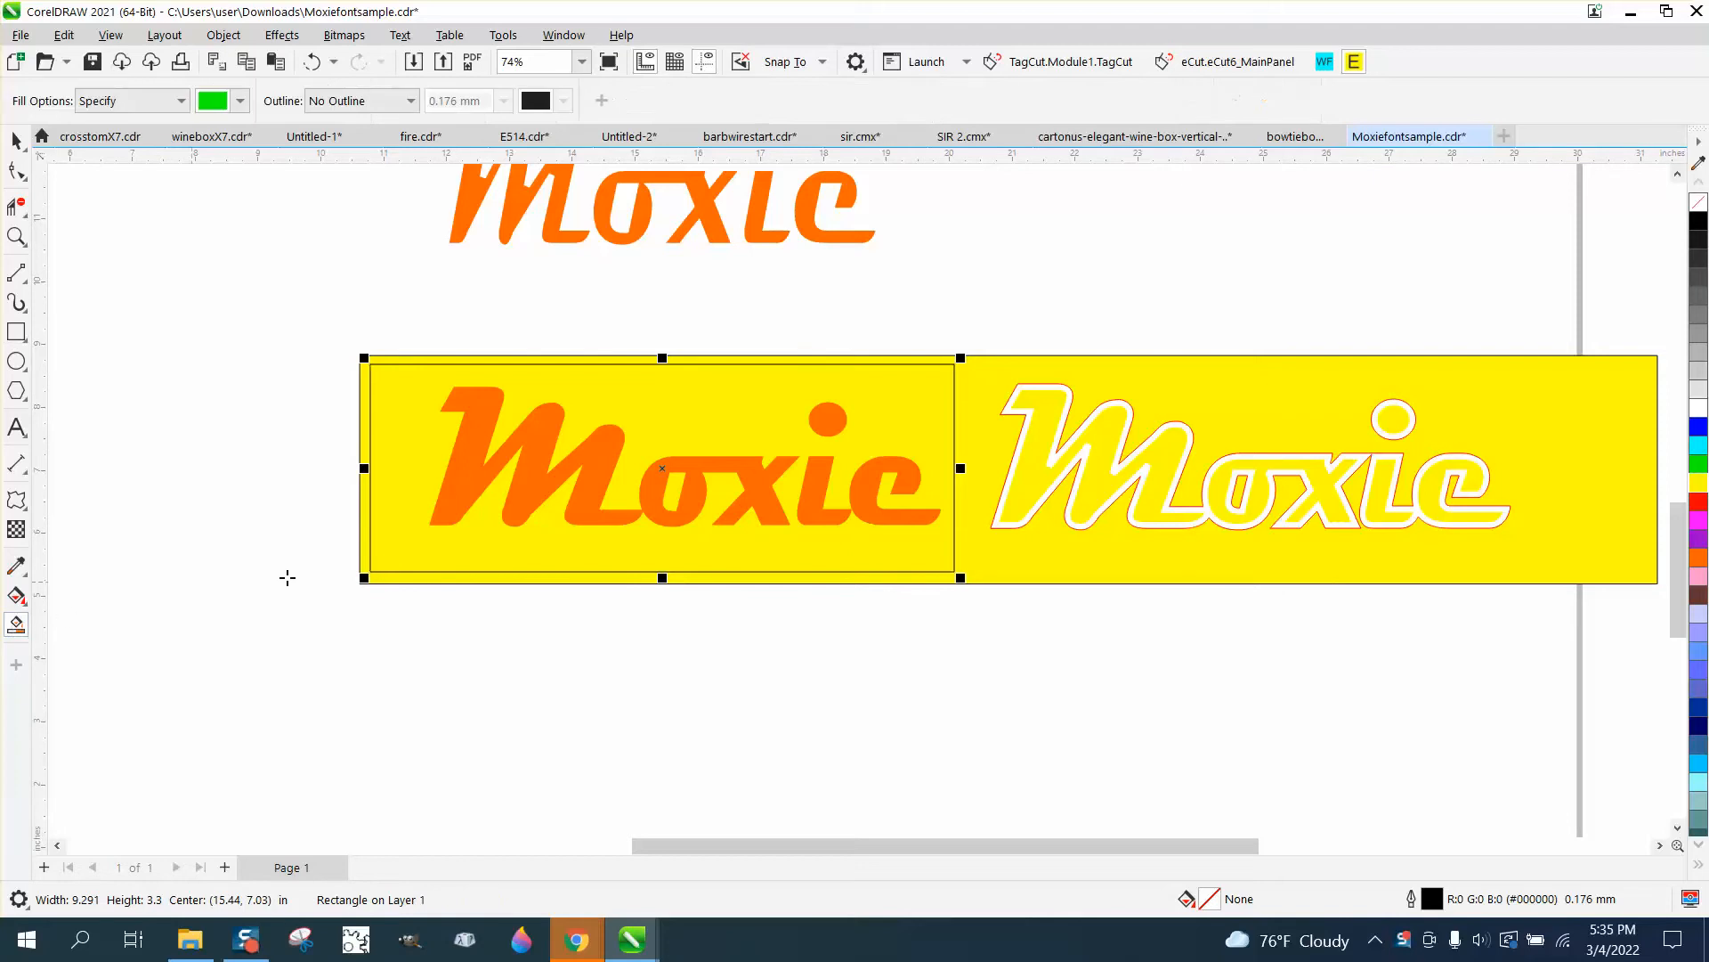
click(457, 547)
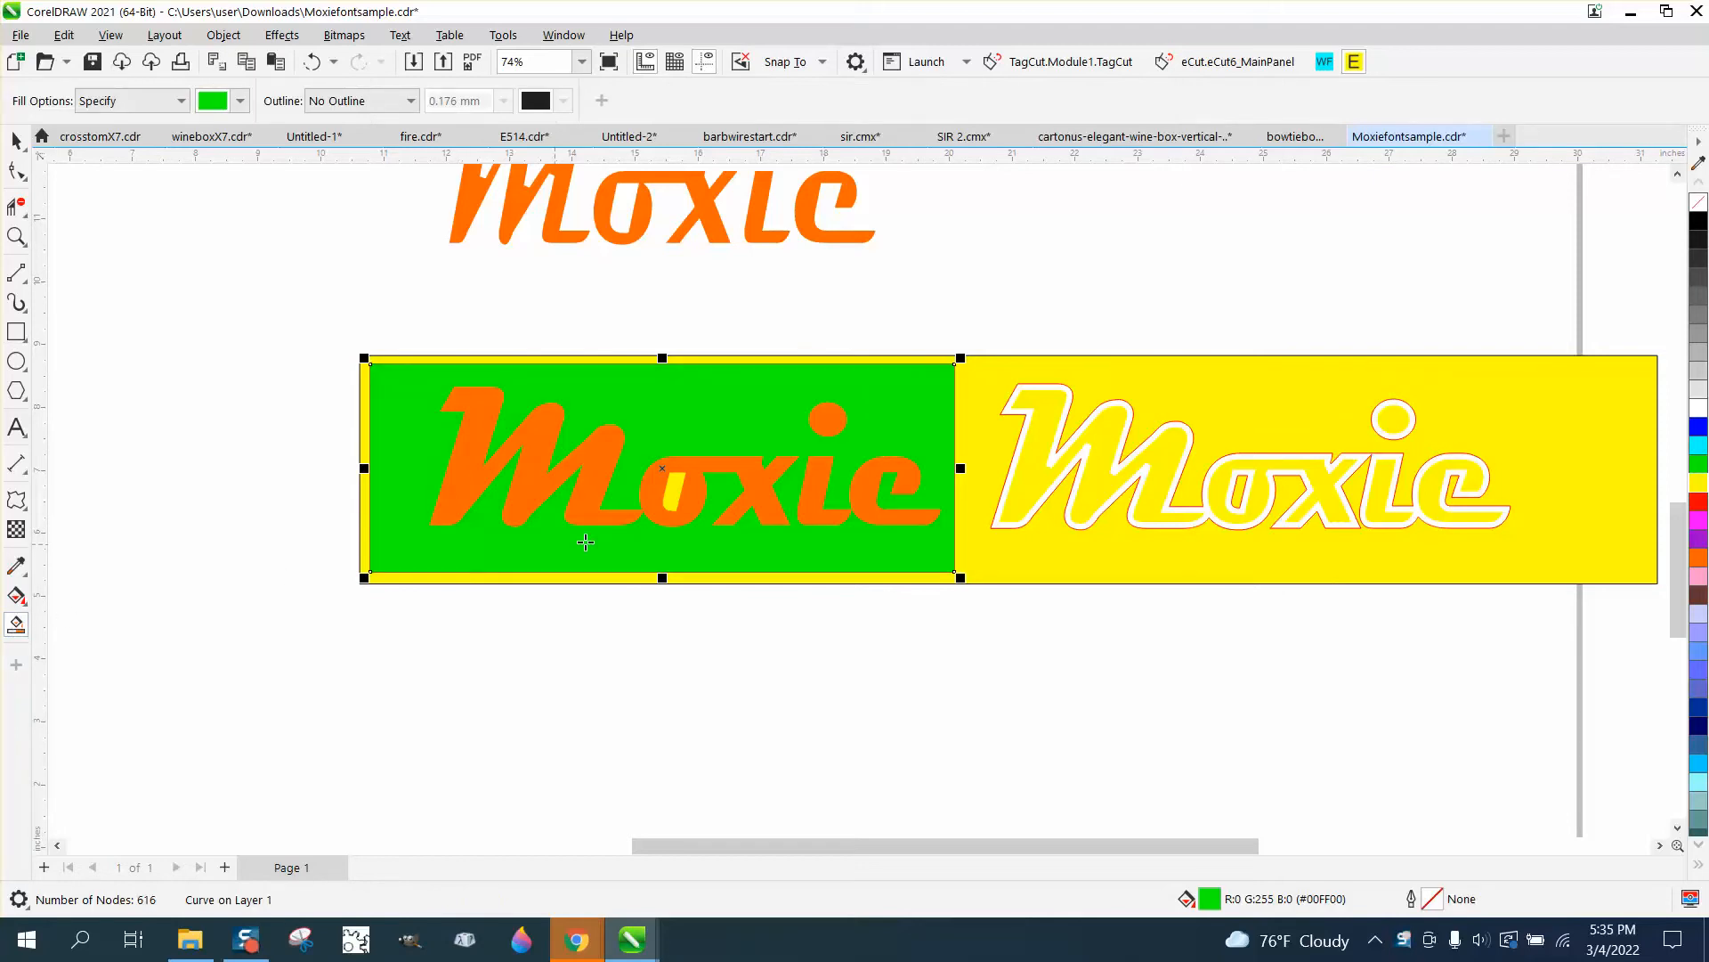
Move the green background shape 9 inches down and create a matching green Smart Fill shape for the o's counter there.
key(Delete)
click(677, 495)
scroll(681, 557, down, 4)
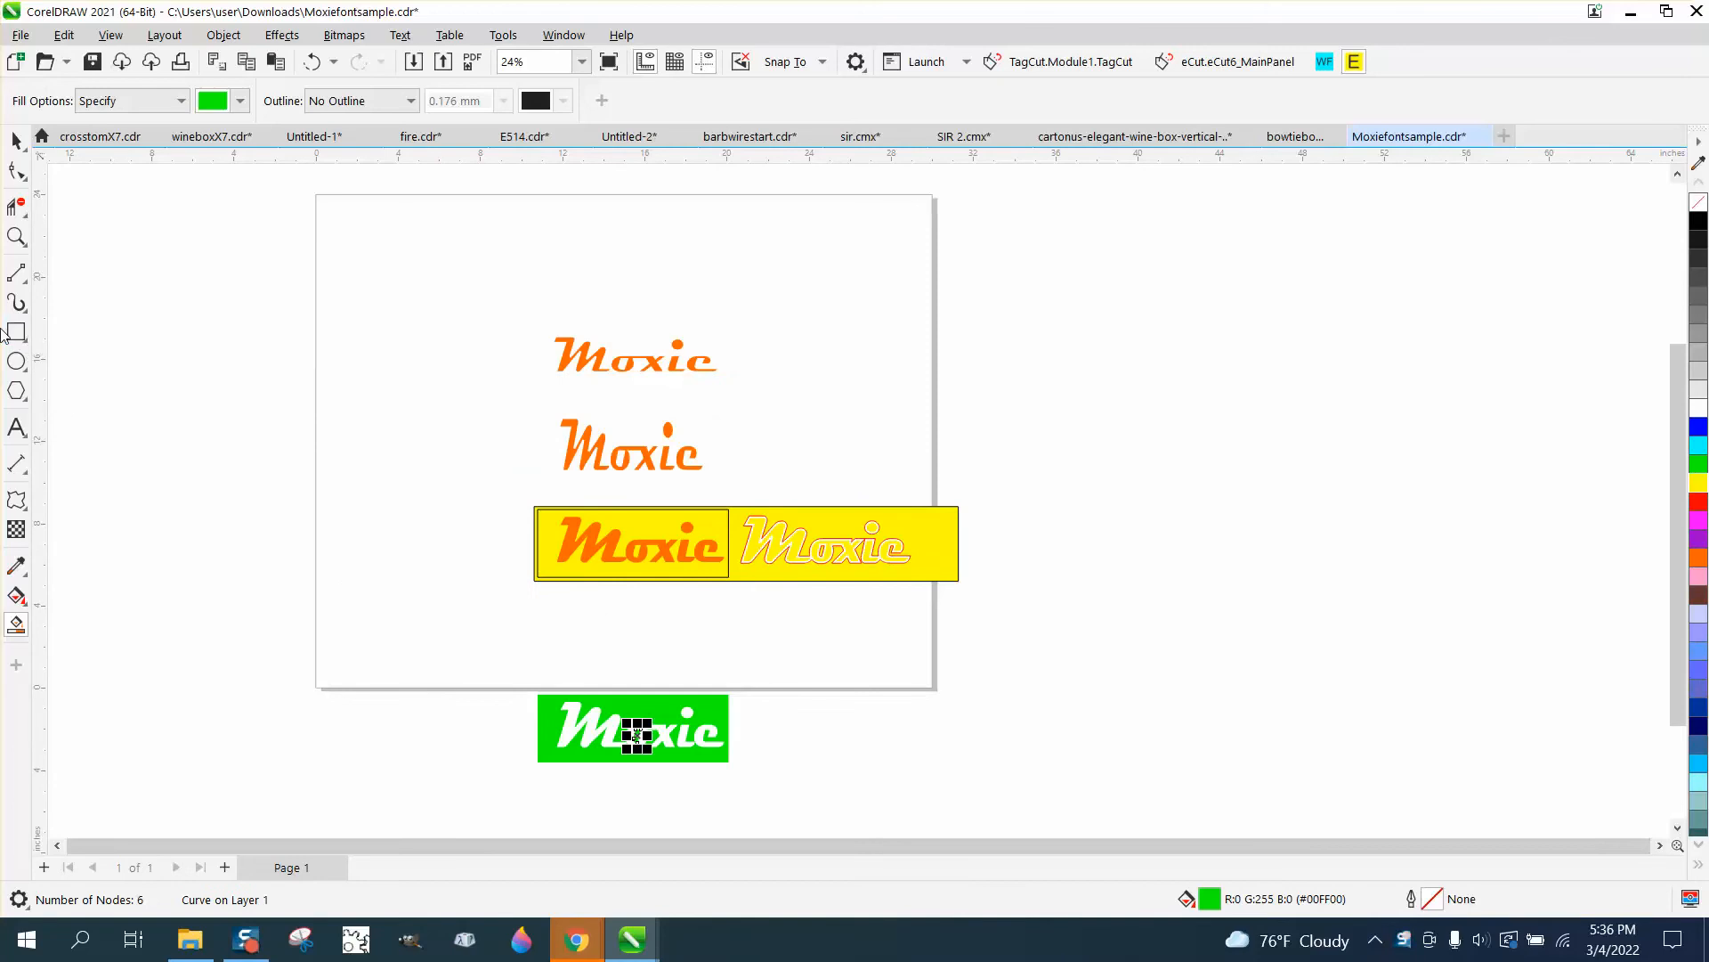
Remove the green background shape's fill and give it a black outline.
click(16, 236)
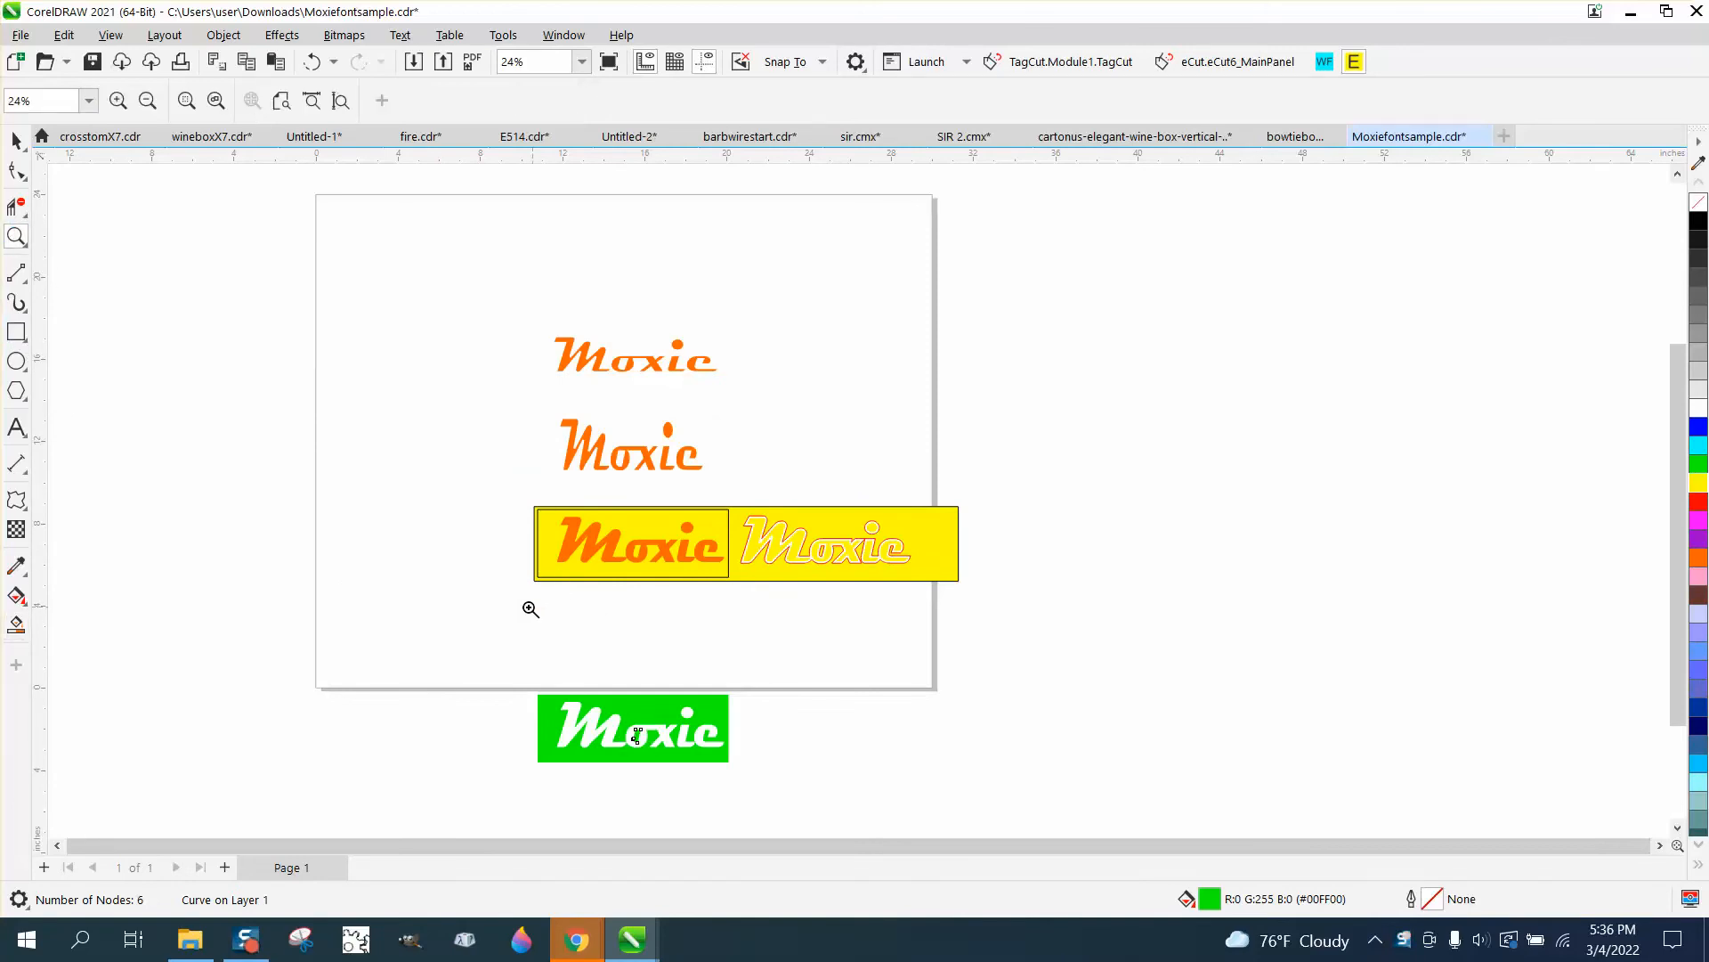
drag(523, 649, 837, 793)
click(16, 140)
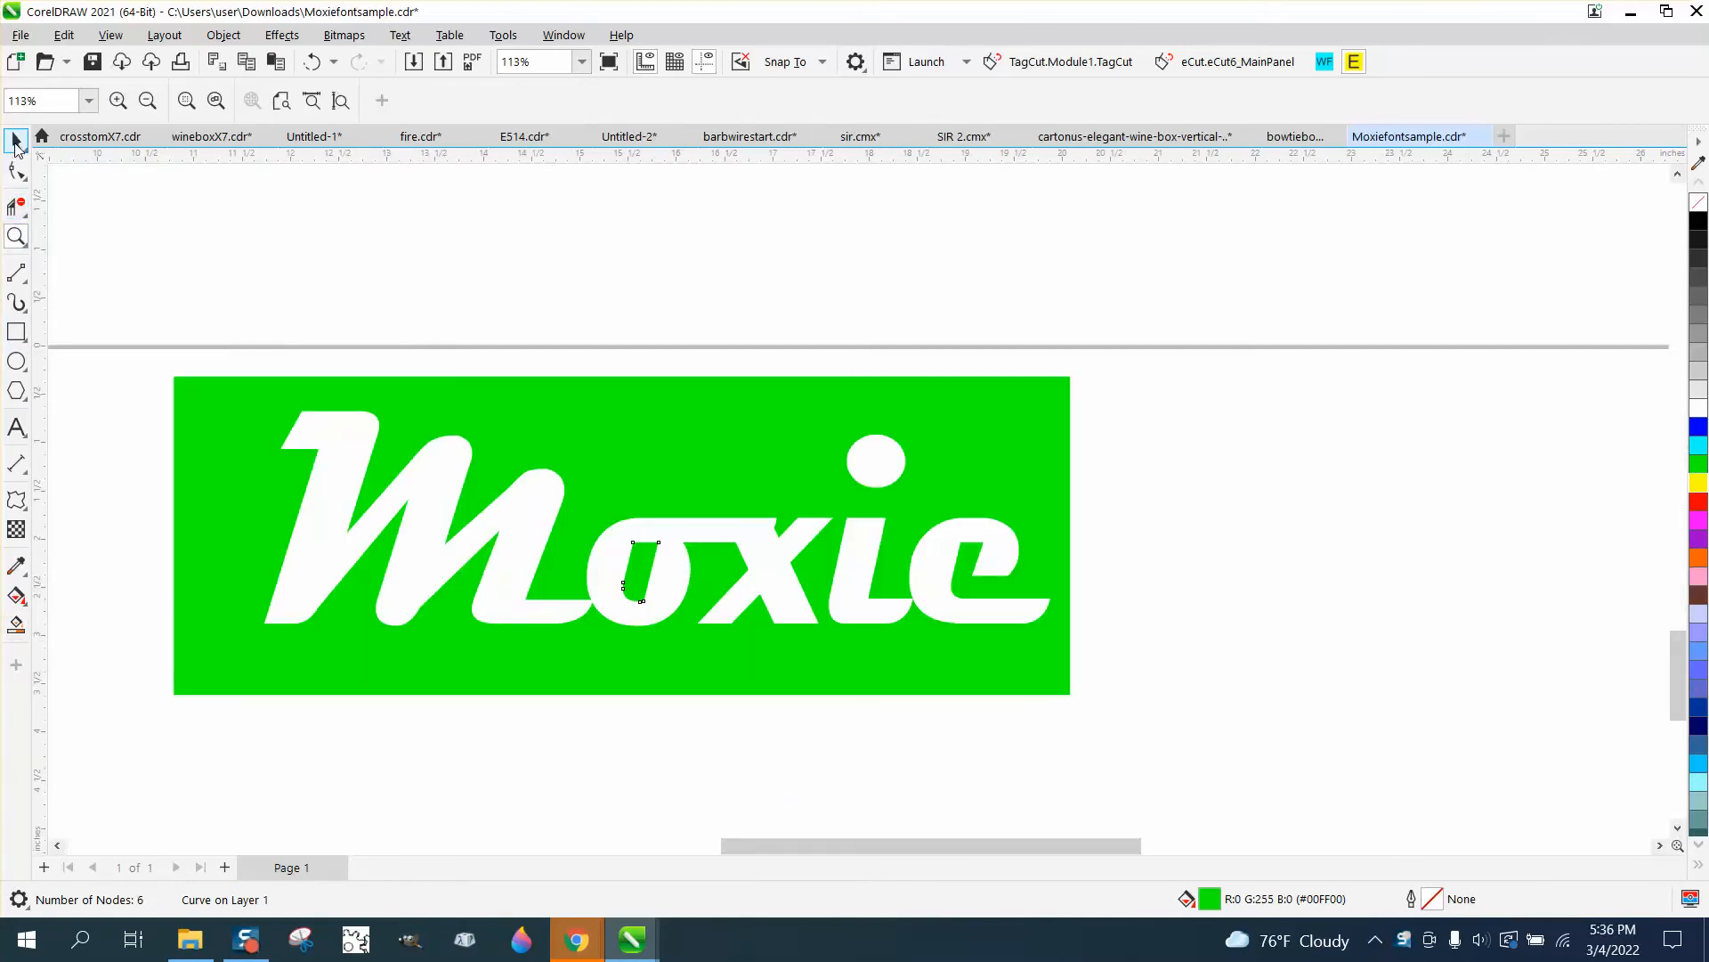
click(344, 249)
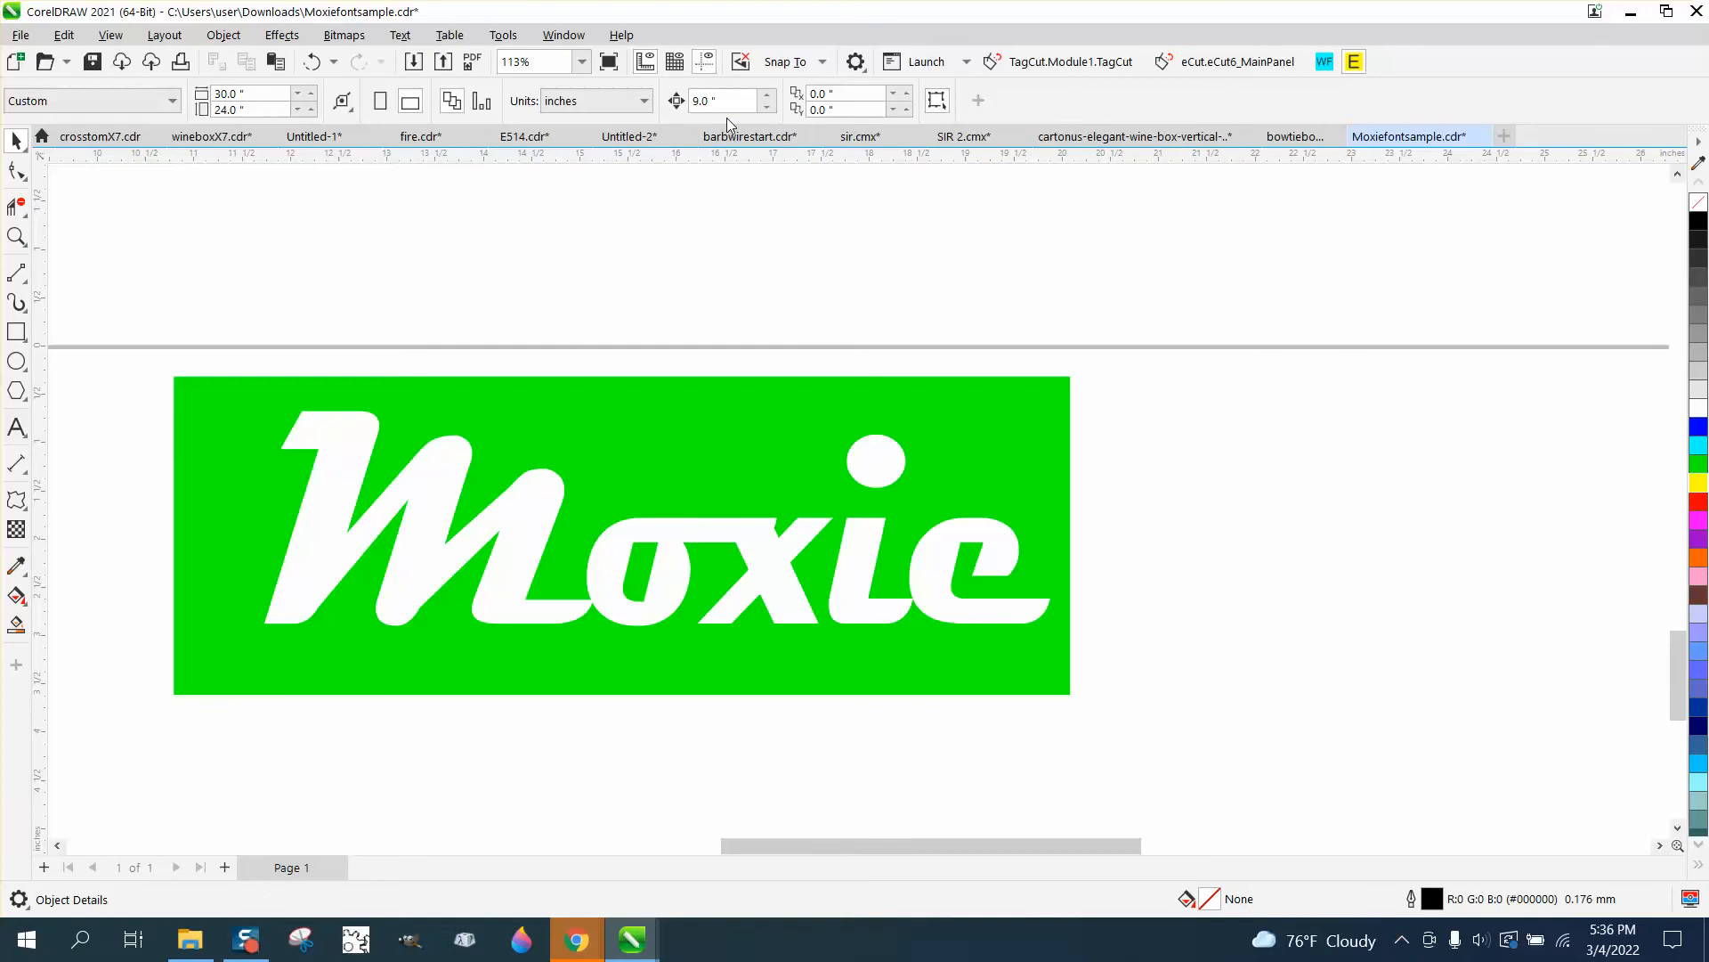
click(693, 391)
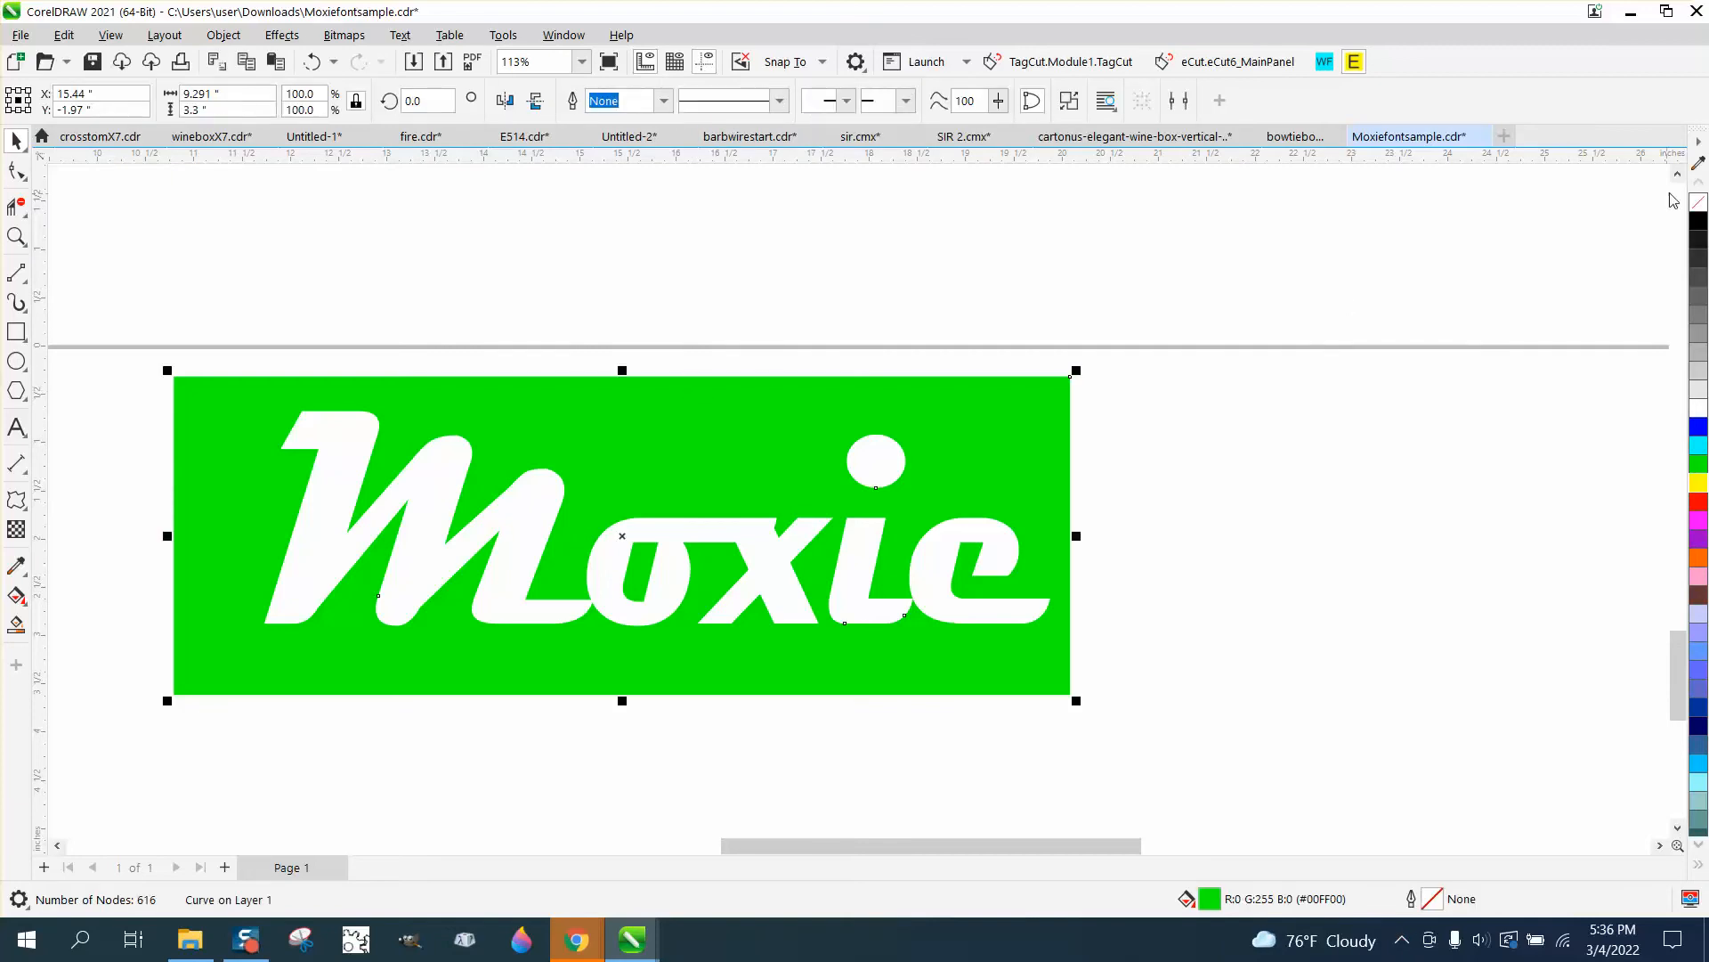
click(1697, 203)
right_click(1698, 222)
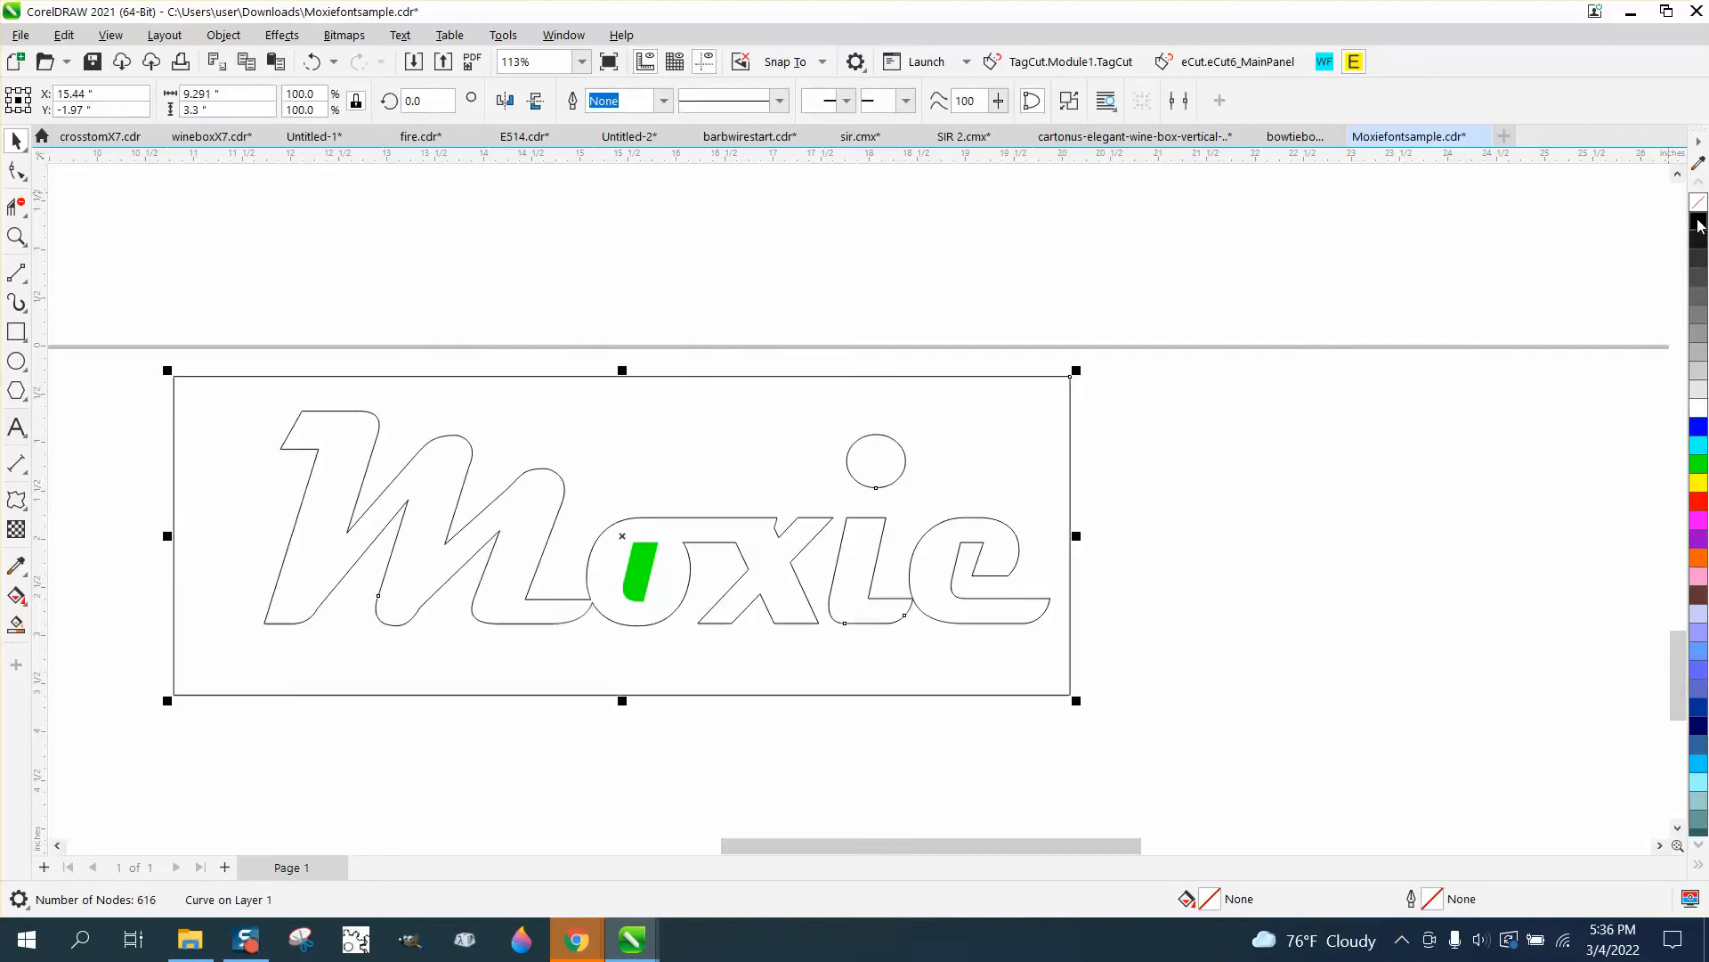
Remove the fill from the green counter of the o and give it a black outline.
click(999, 263)
click(648, 577)
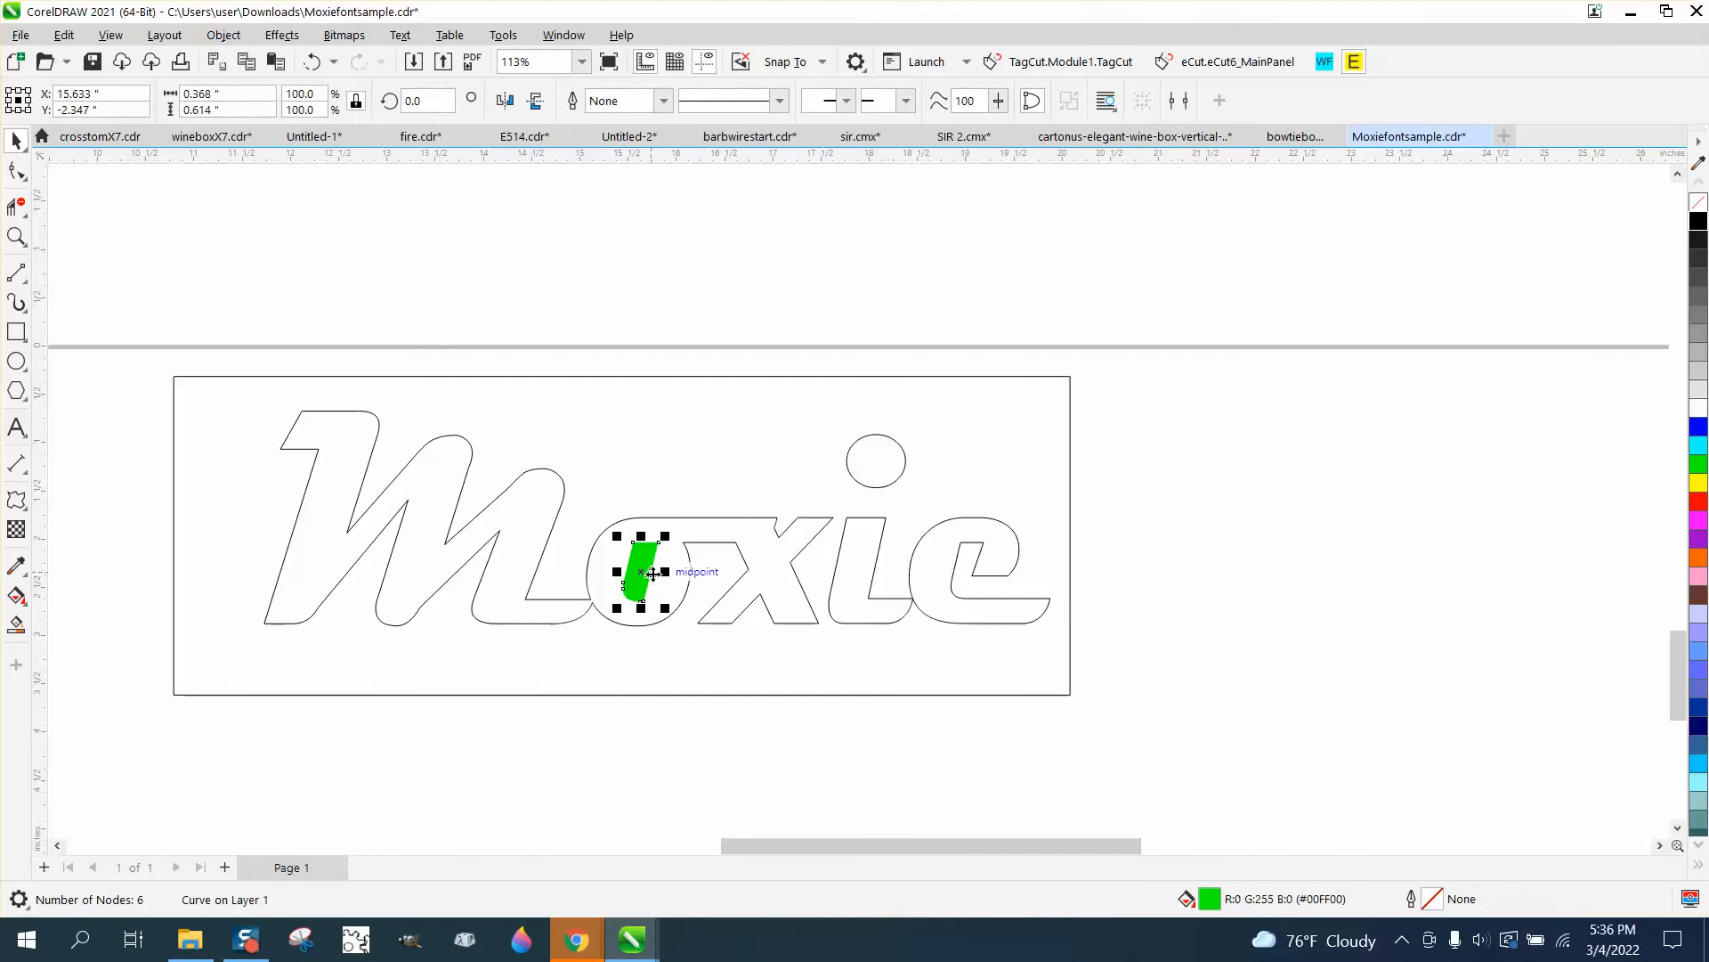
click(1698, 203)
right_click(1697, 224)
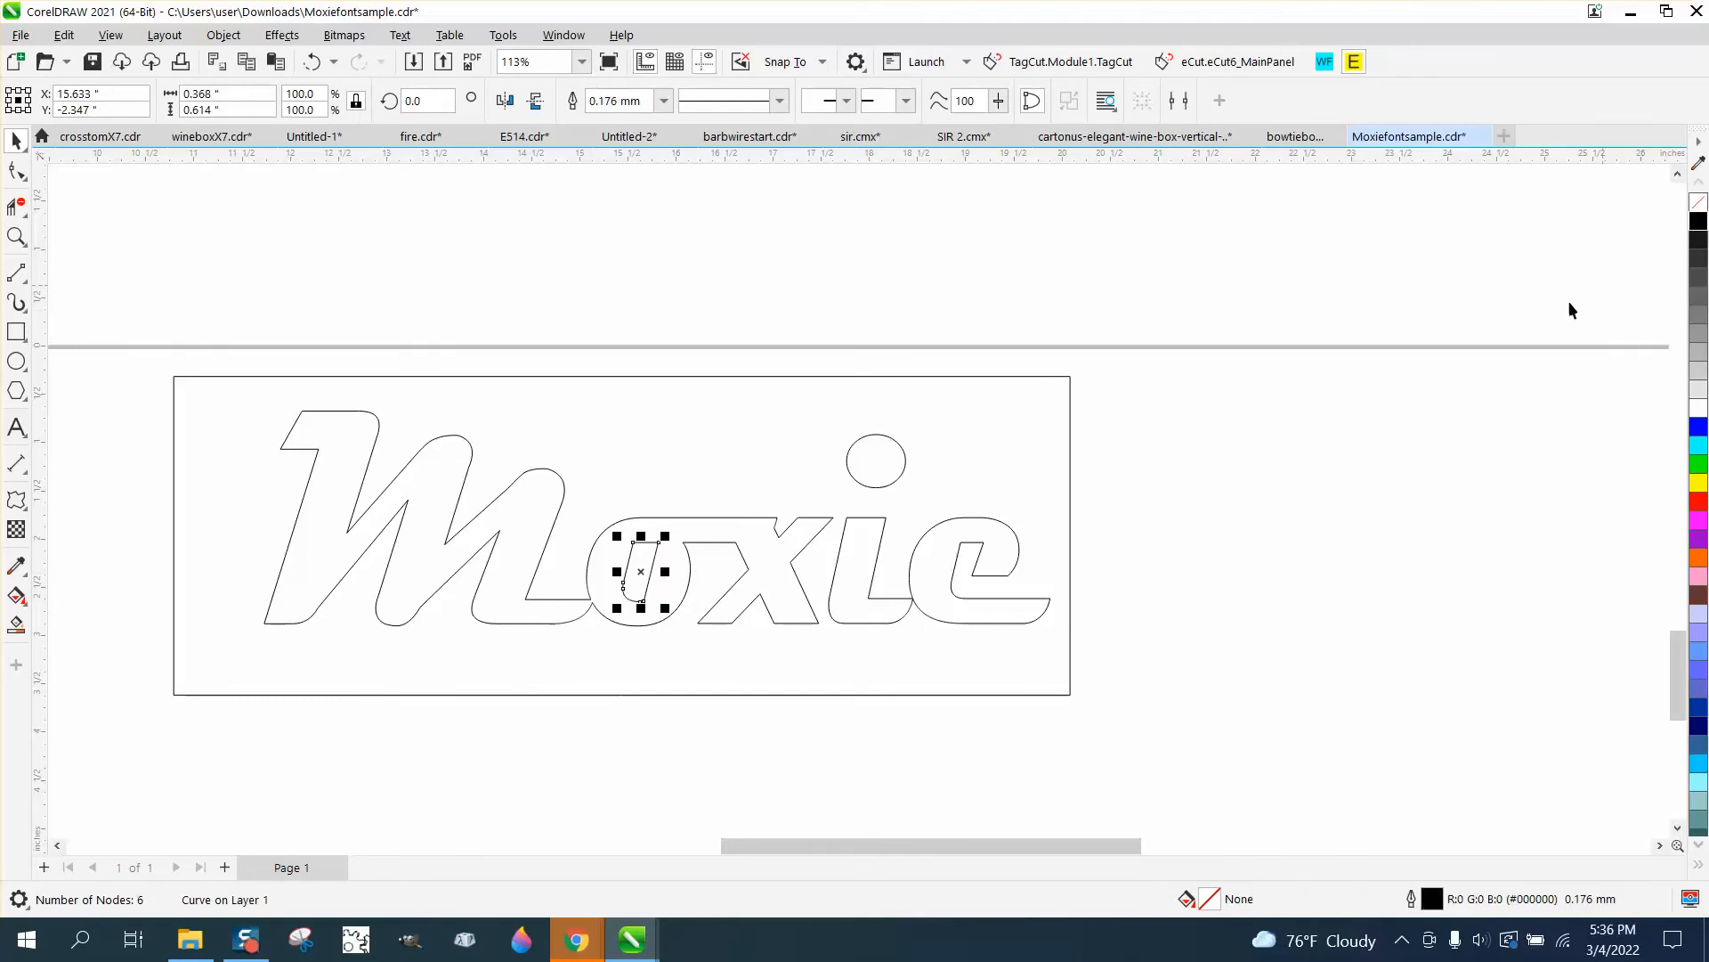
Break the outlined background curve apart and delete its outer rectangle, keeping the letter outlines.
click(988, 378)
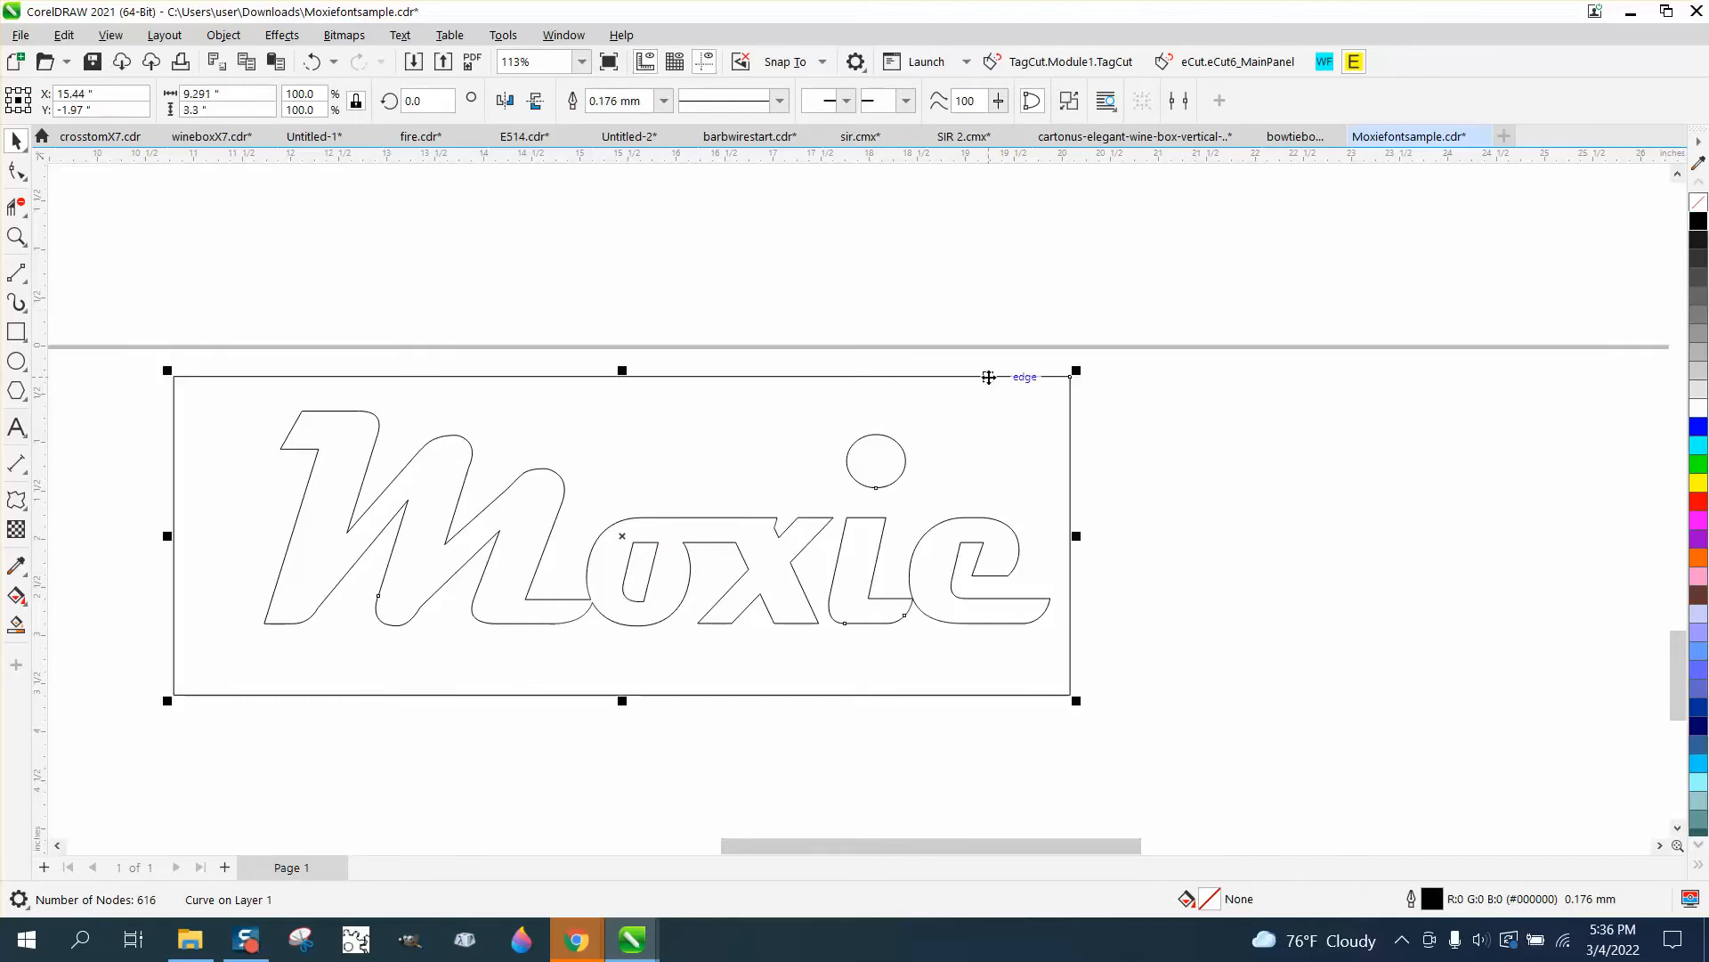
click(224, 35)
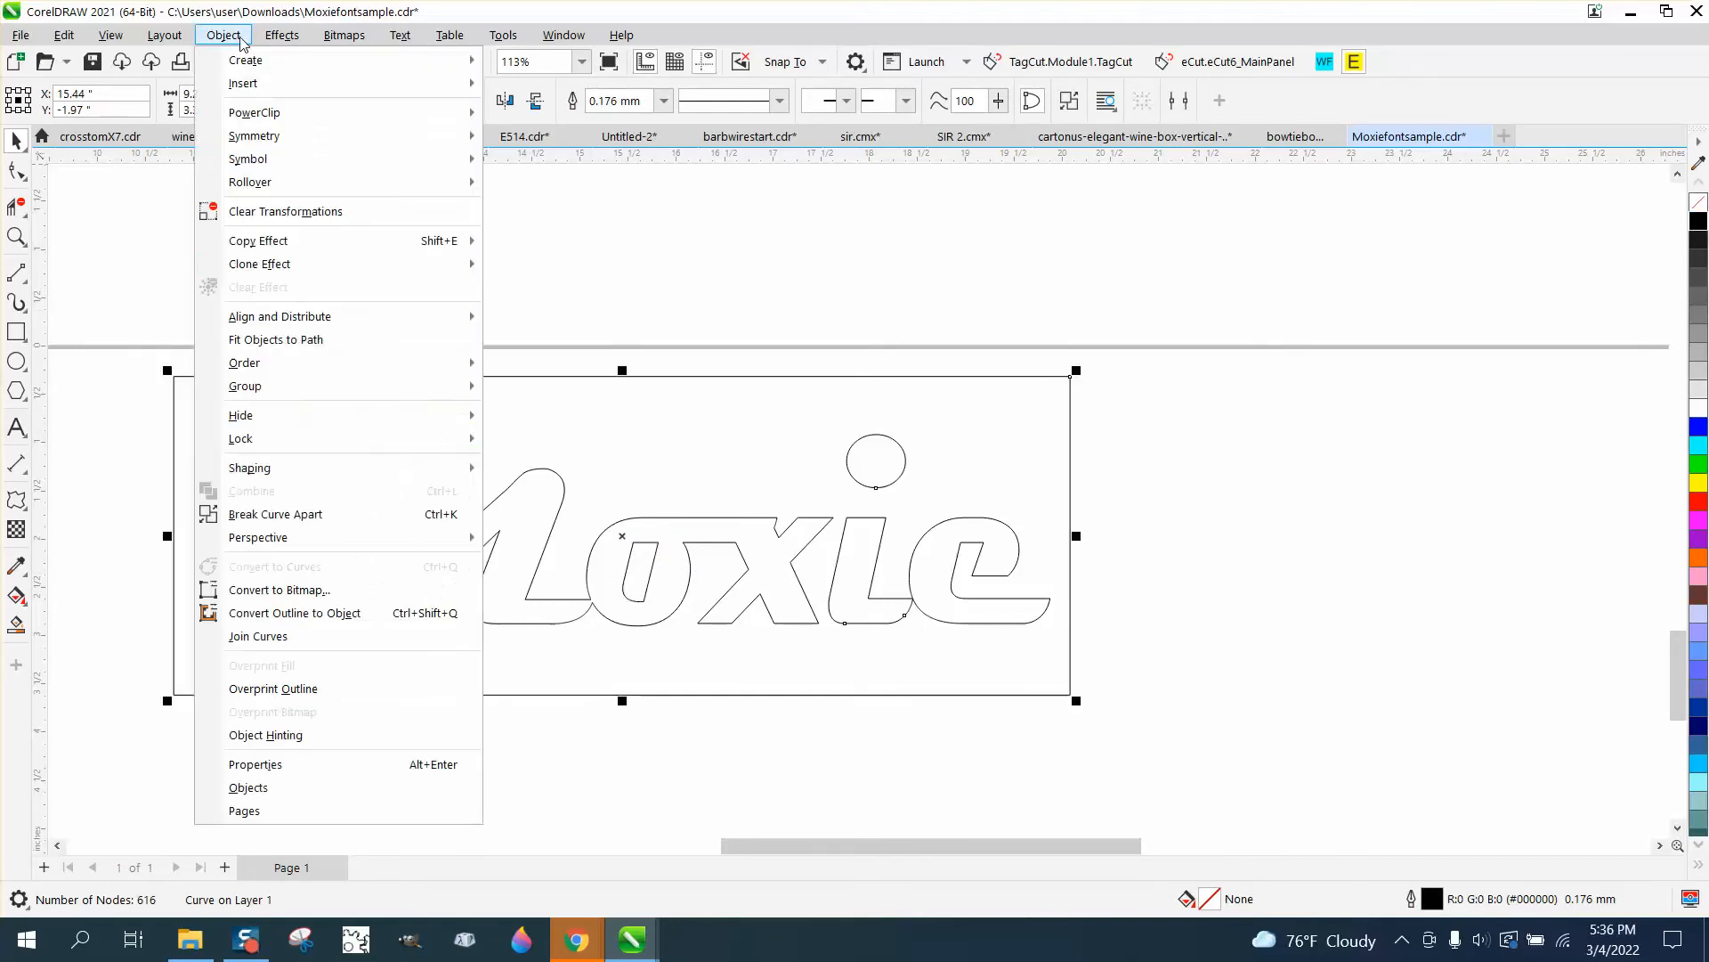
click(294, 514)
click(328, 323)
click(355, 376)
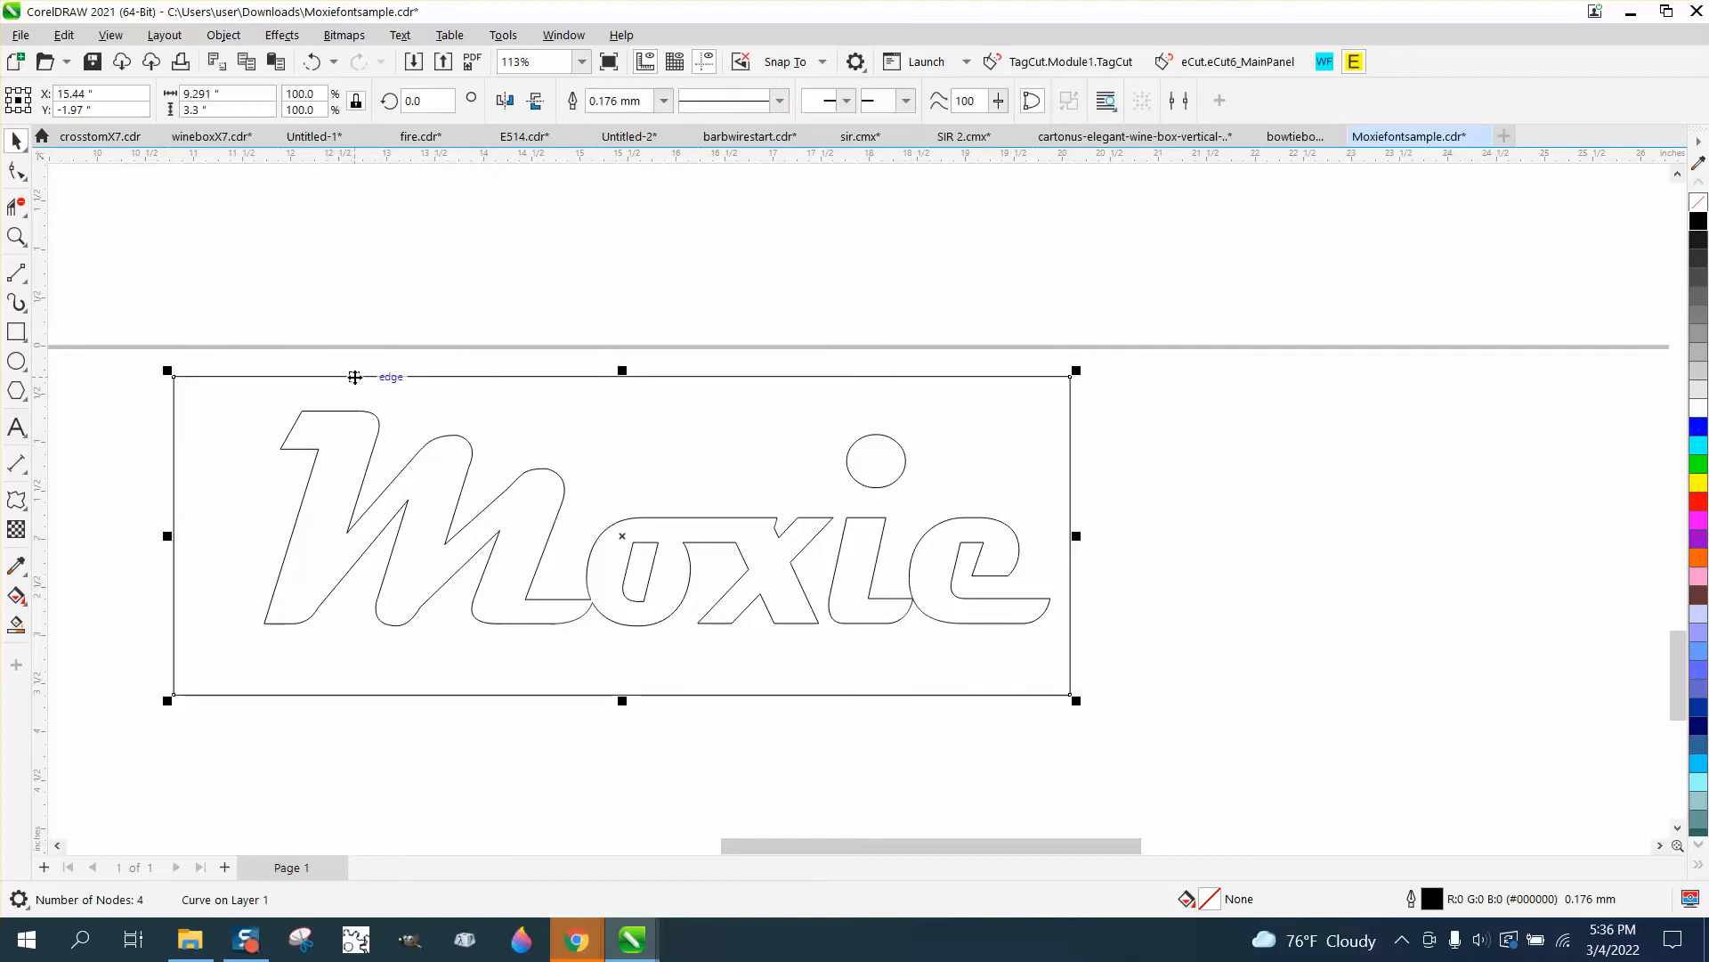
key(Delete)
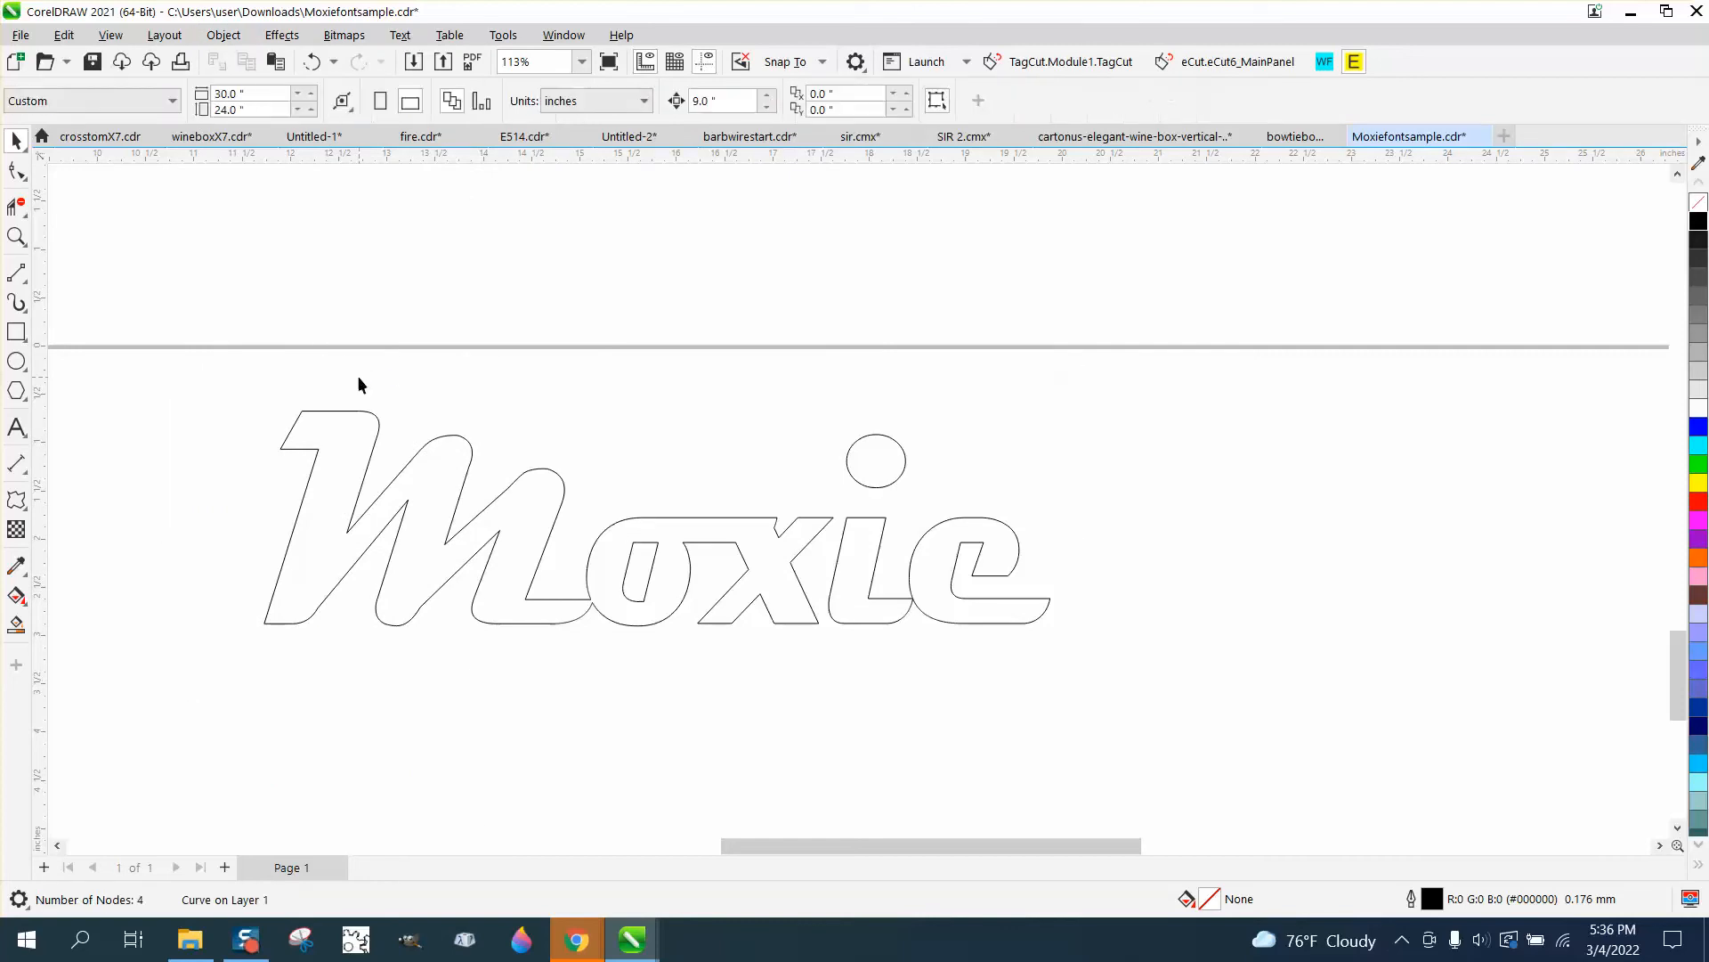
Set the outline width of all the black Moxie letter outlines to Hairline.
drag(194, 366, 267, 499)
drag(1065, 644, 1077, 654)
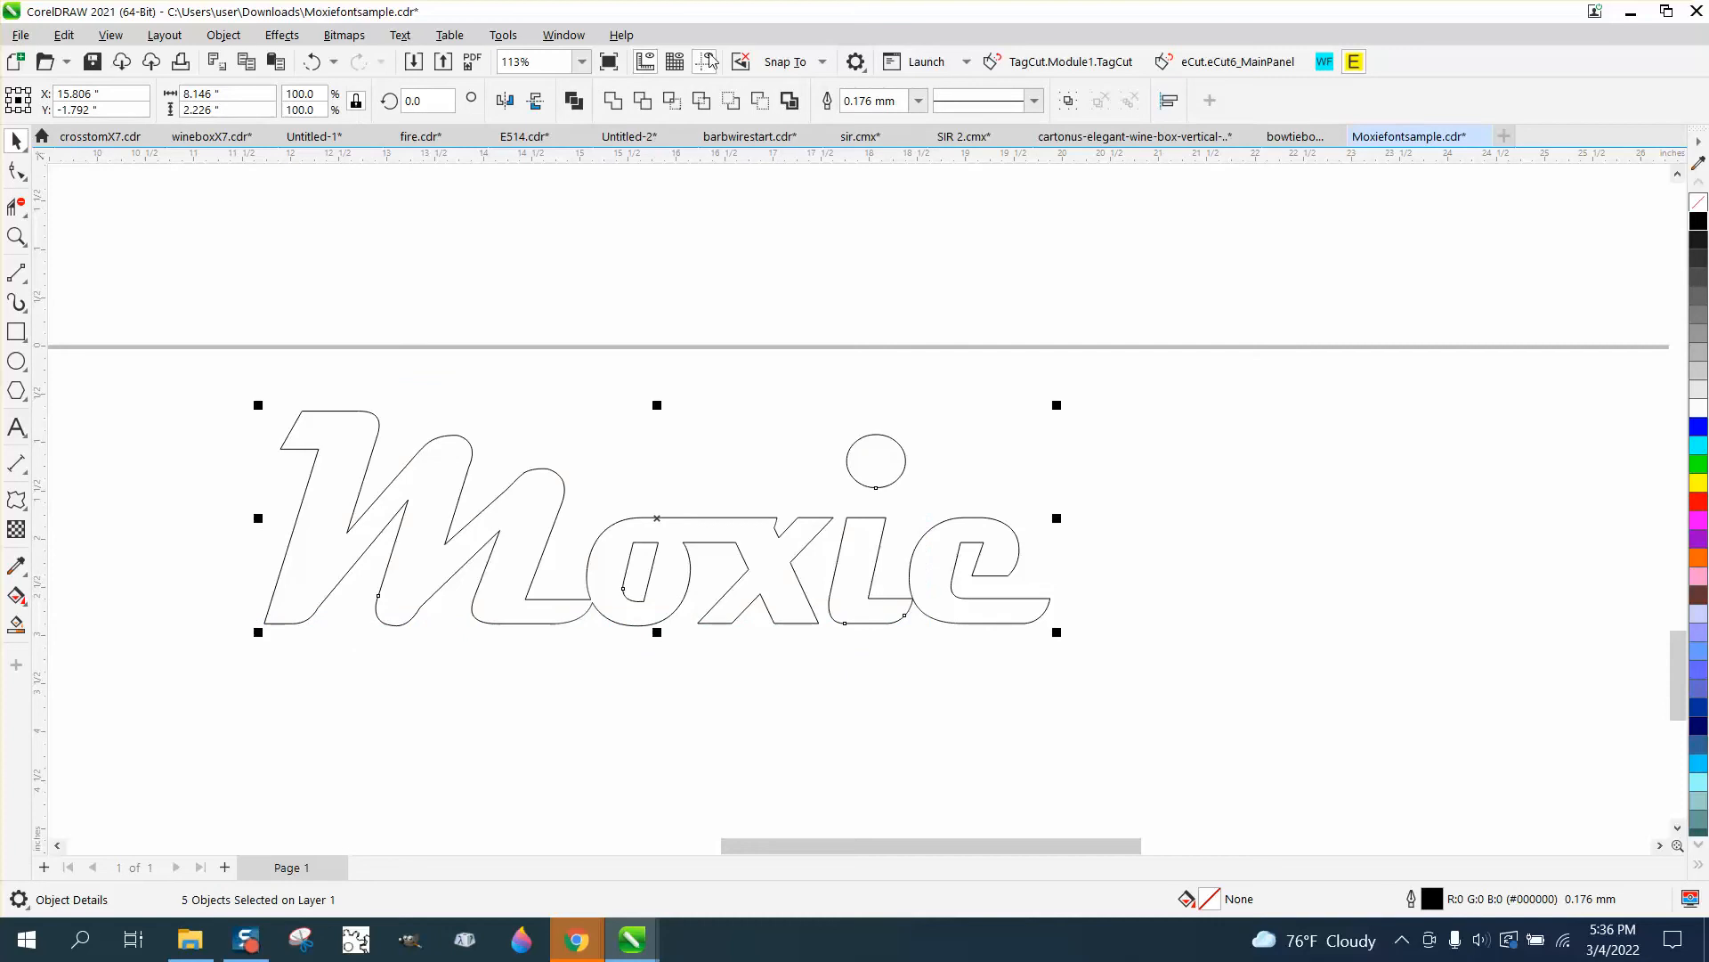
click(917, 100)
click(868, 125)
Move the hairline Moxie outlines 9 inches up onto the orange lettering.
scroll(1179, 473, down, 5)
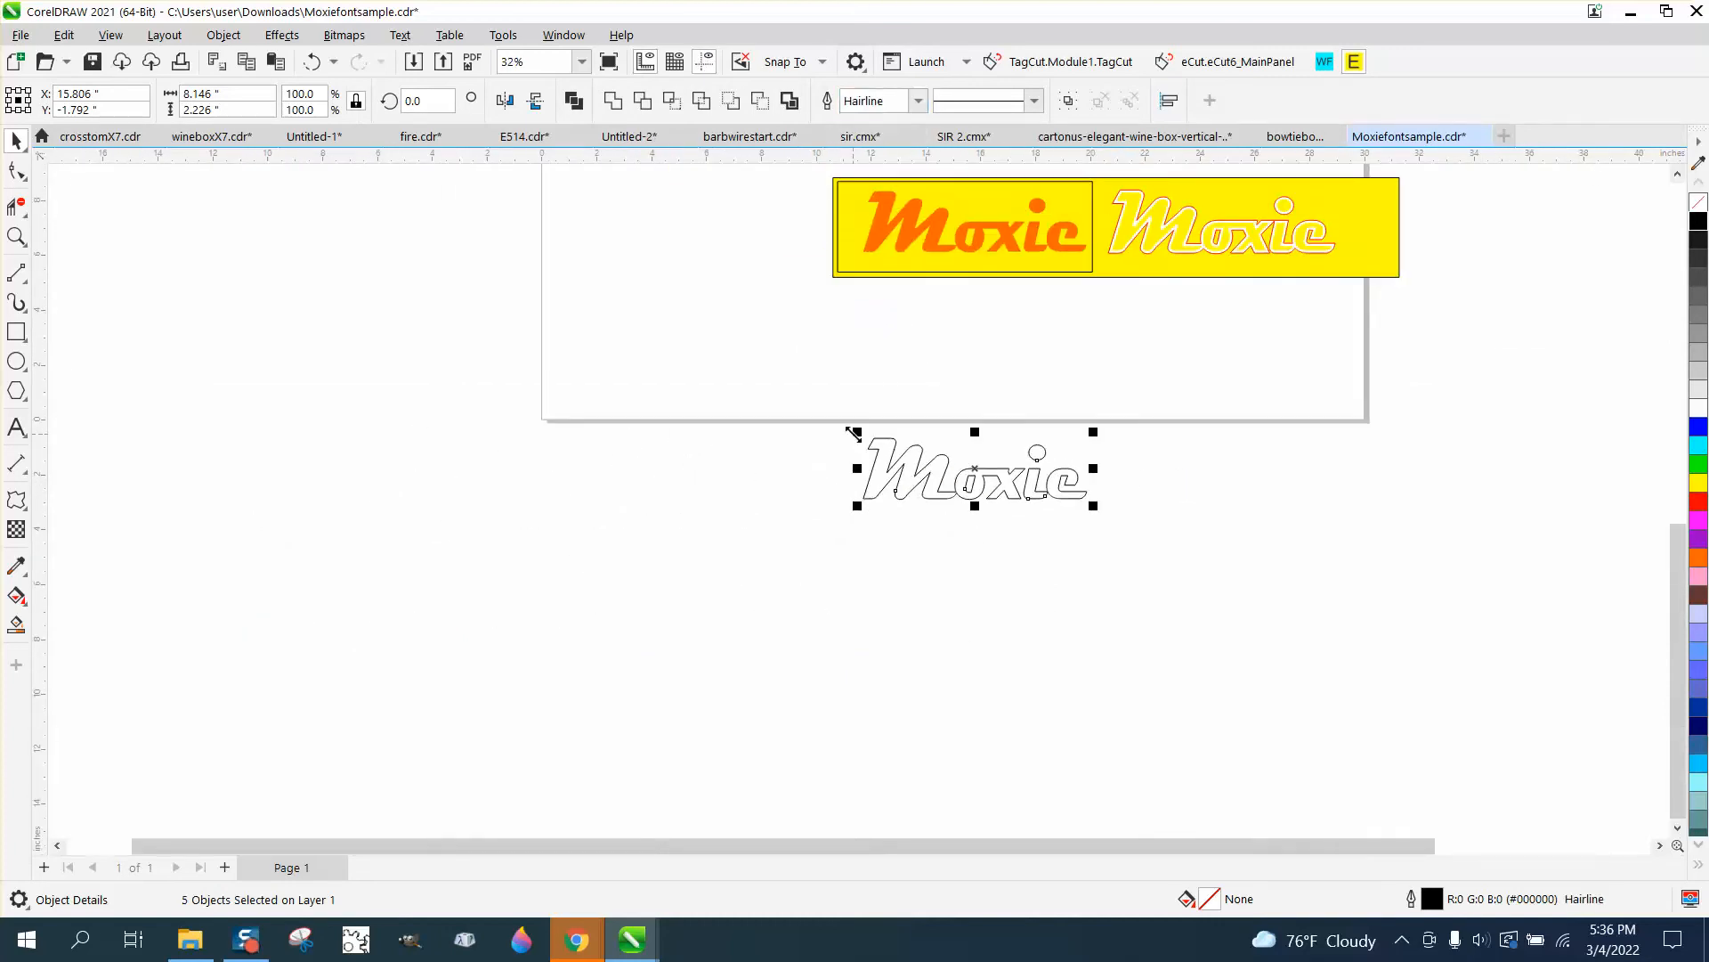
drag(809, 390, 997, 492)
drag(1227, 531, 1230, 530)
key(Up)
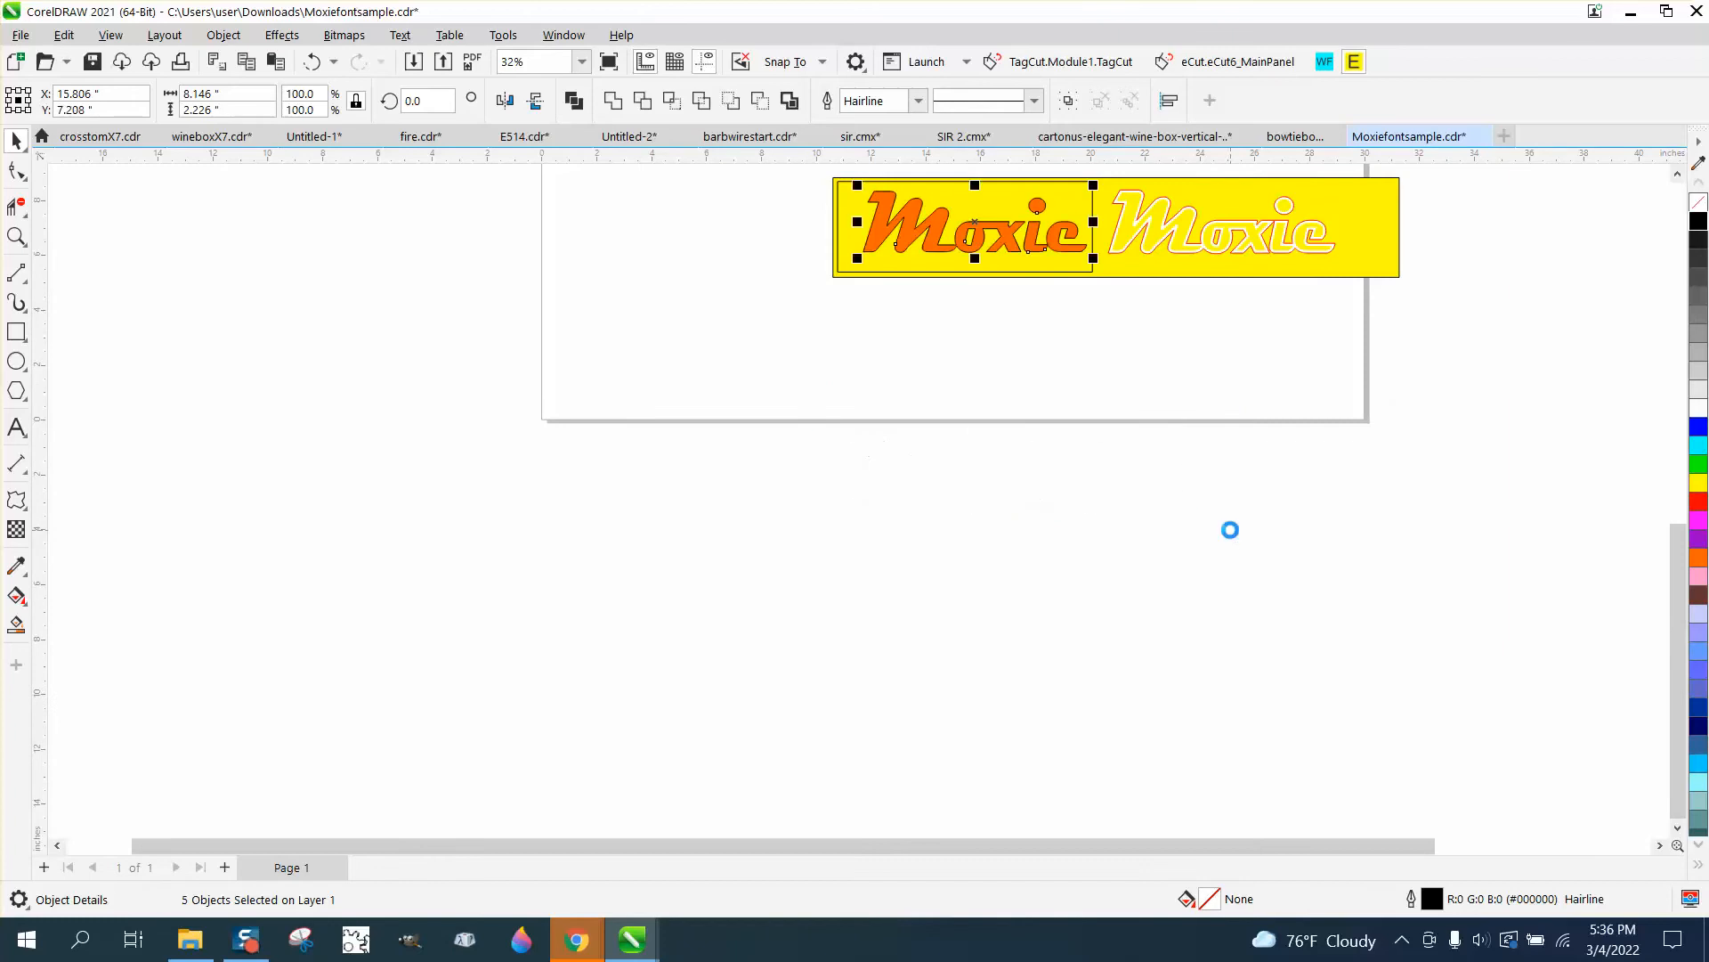
Move the white and red contour lettering 9 inches left over the orange Moxie.
click(16, 235)
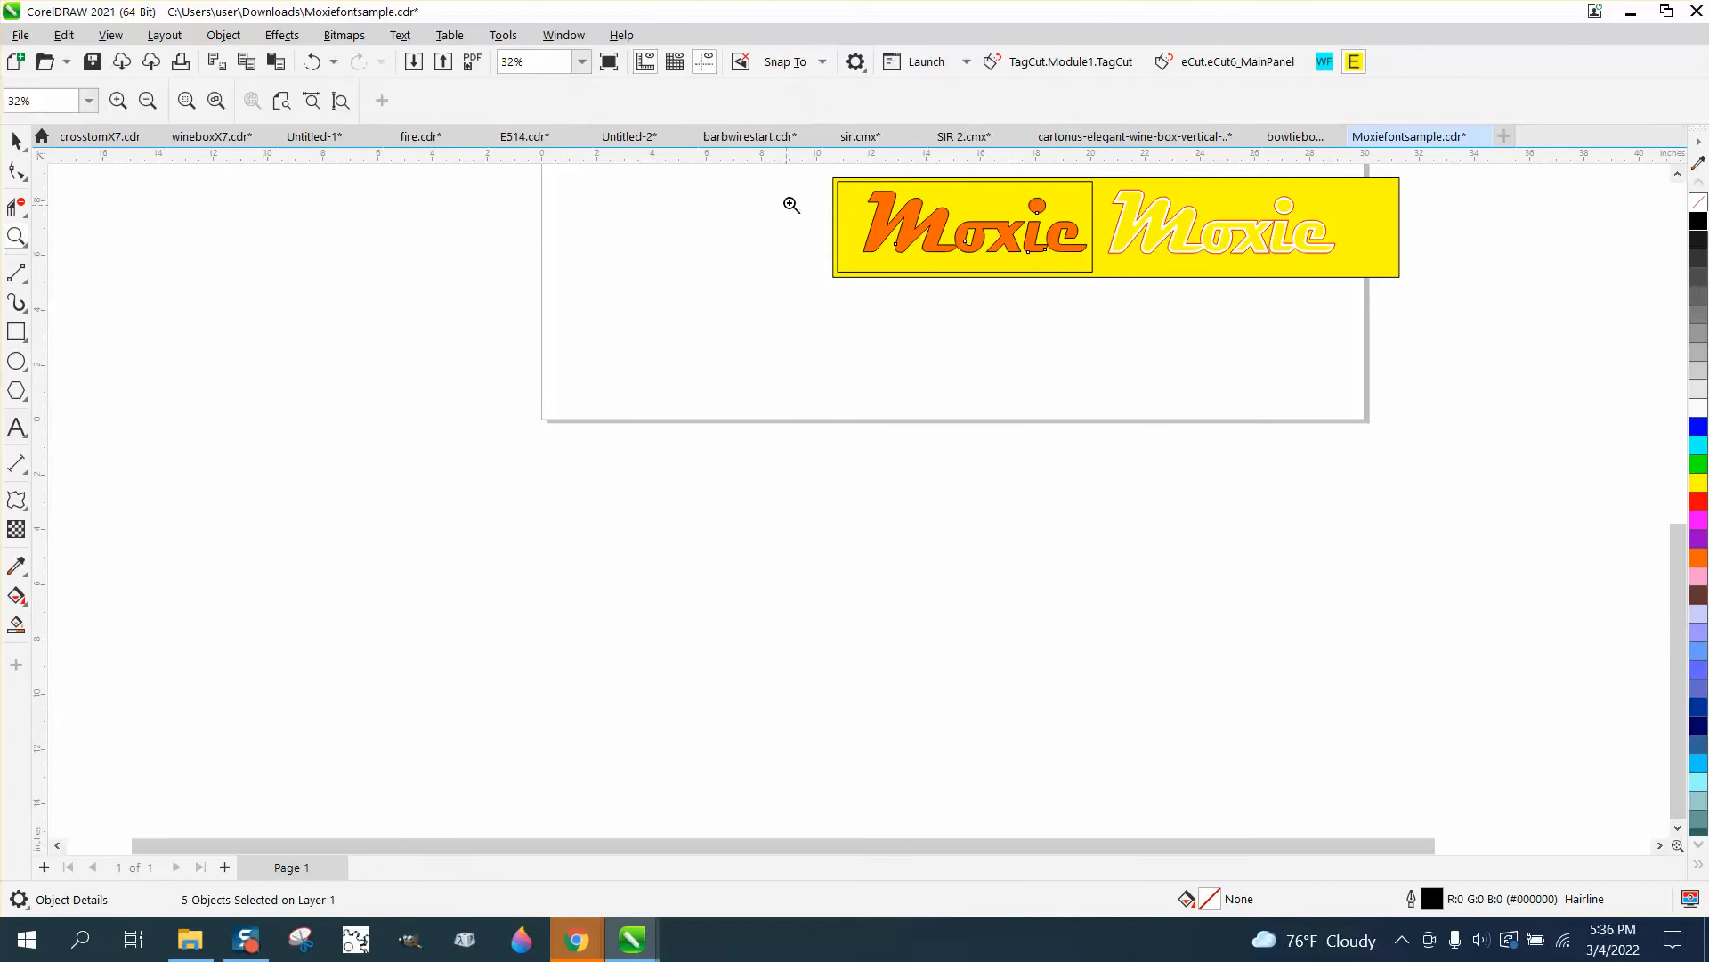
drag(825, 180, 1125, 336)
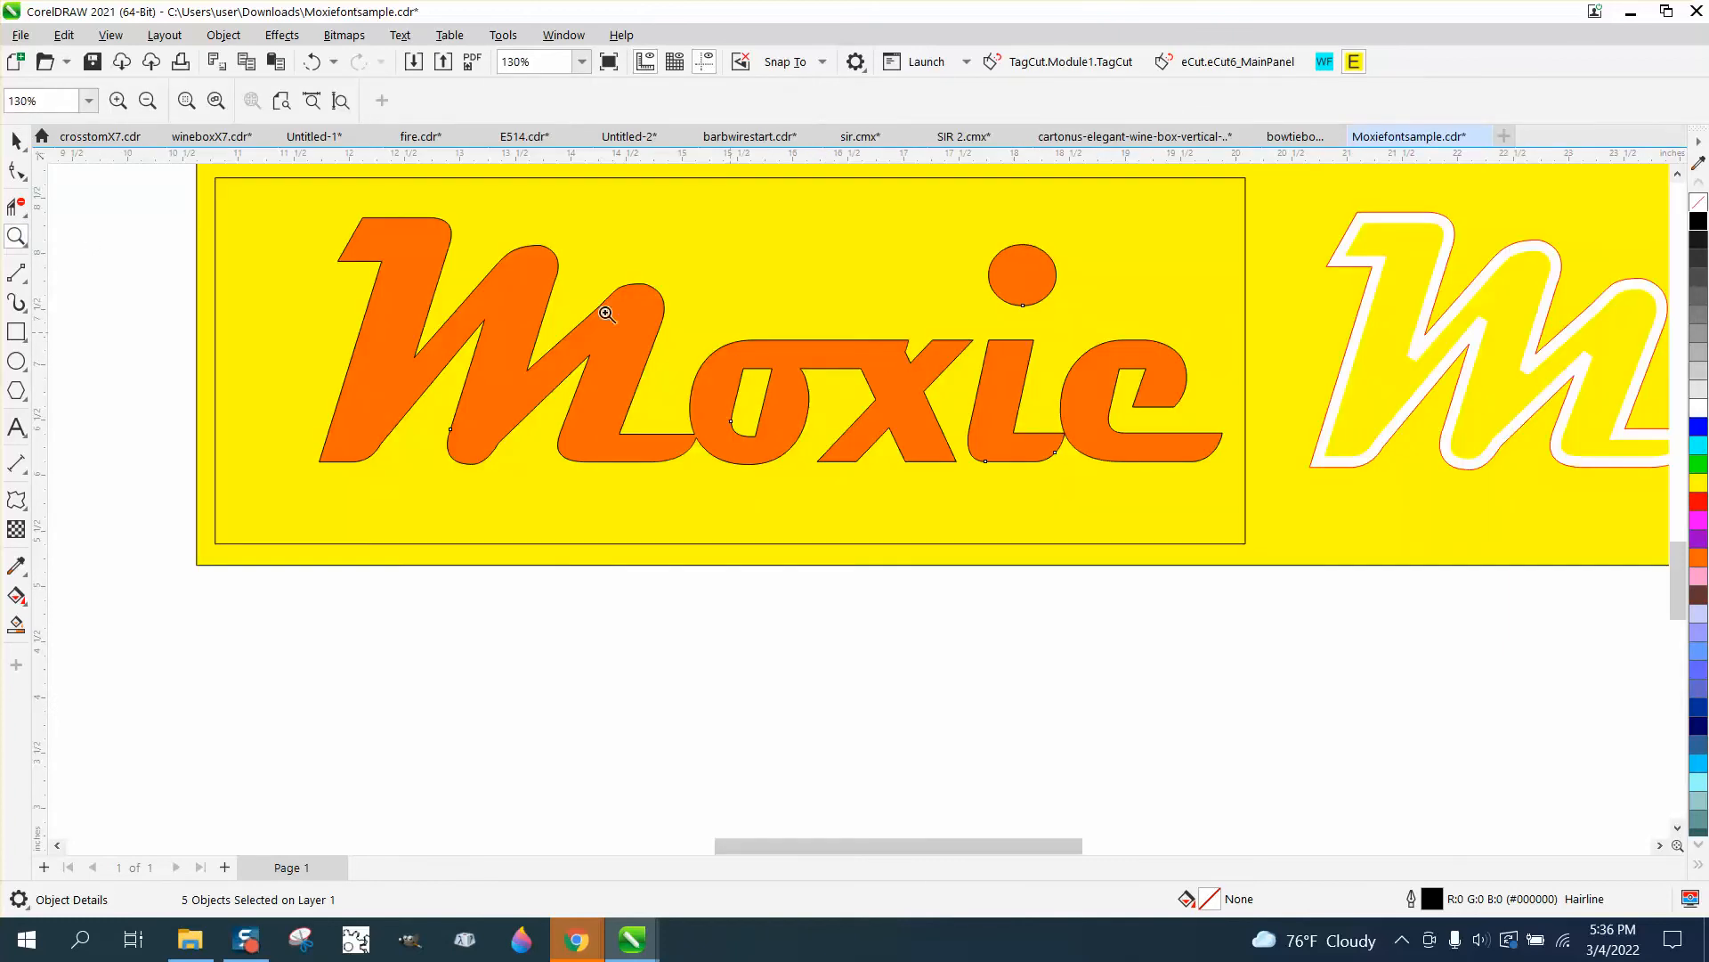
click(15, 140)
scroll(897, 668, down, 2)
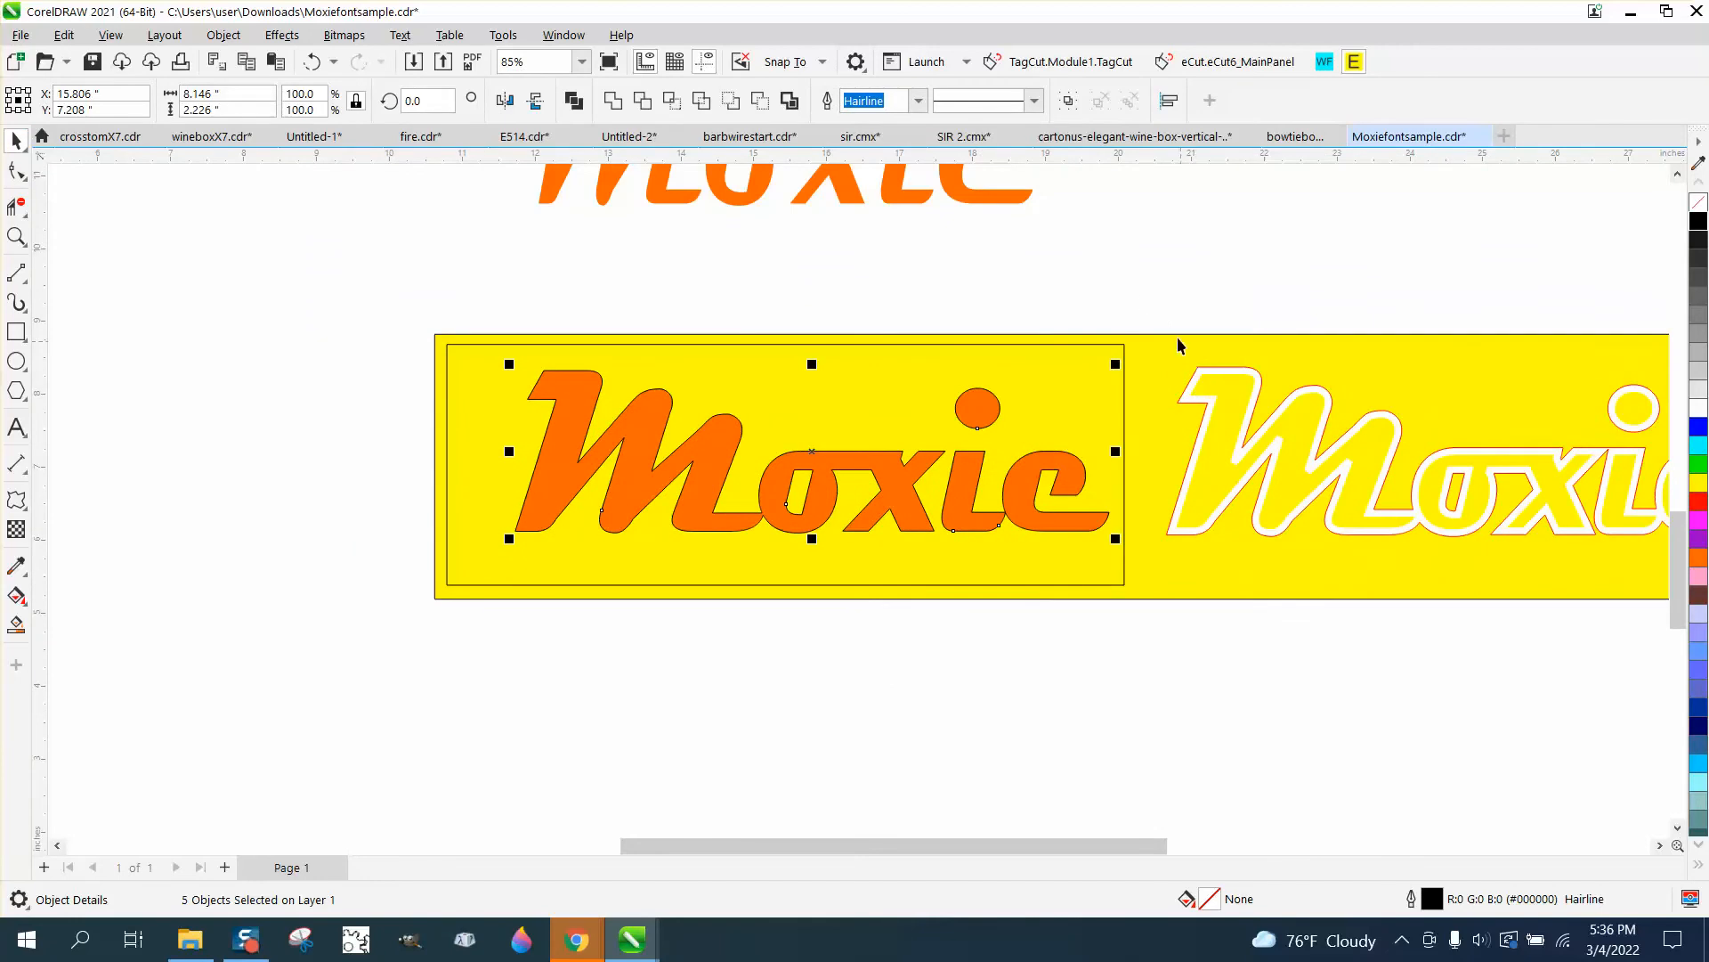
drag(1146, 303, 1190, 447)
drag(1567, 596, 1647, 655)
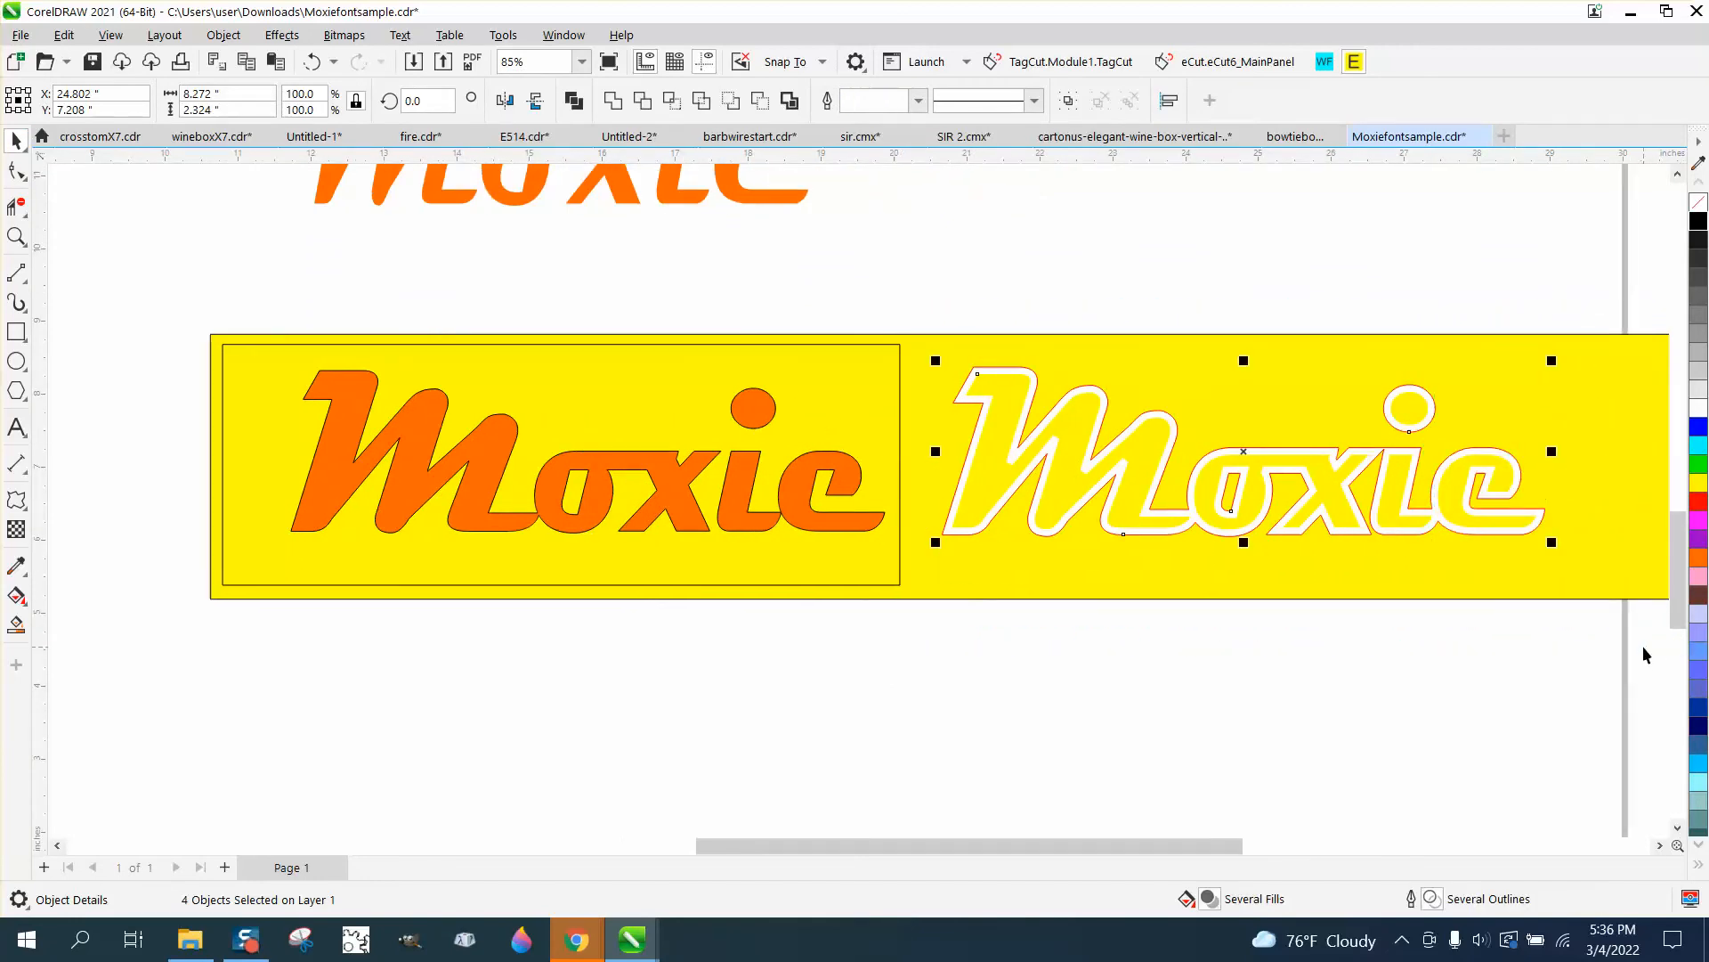
key(ctrl+z)
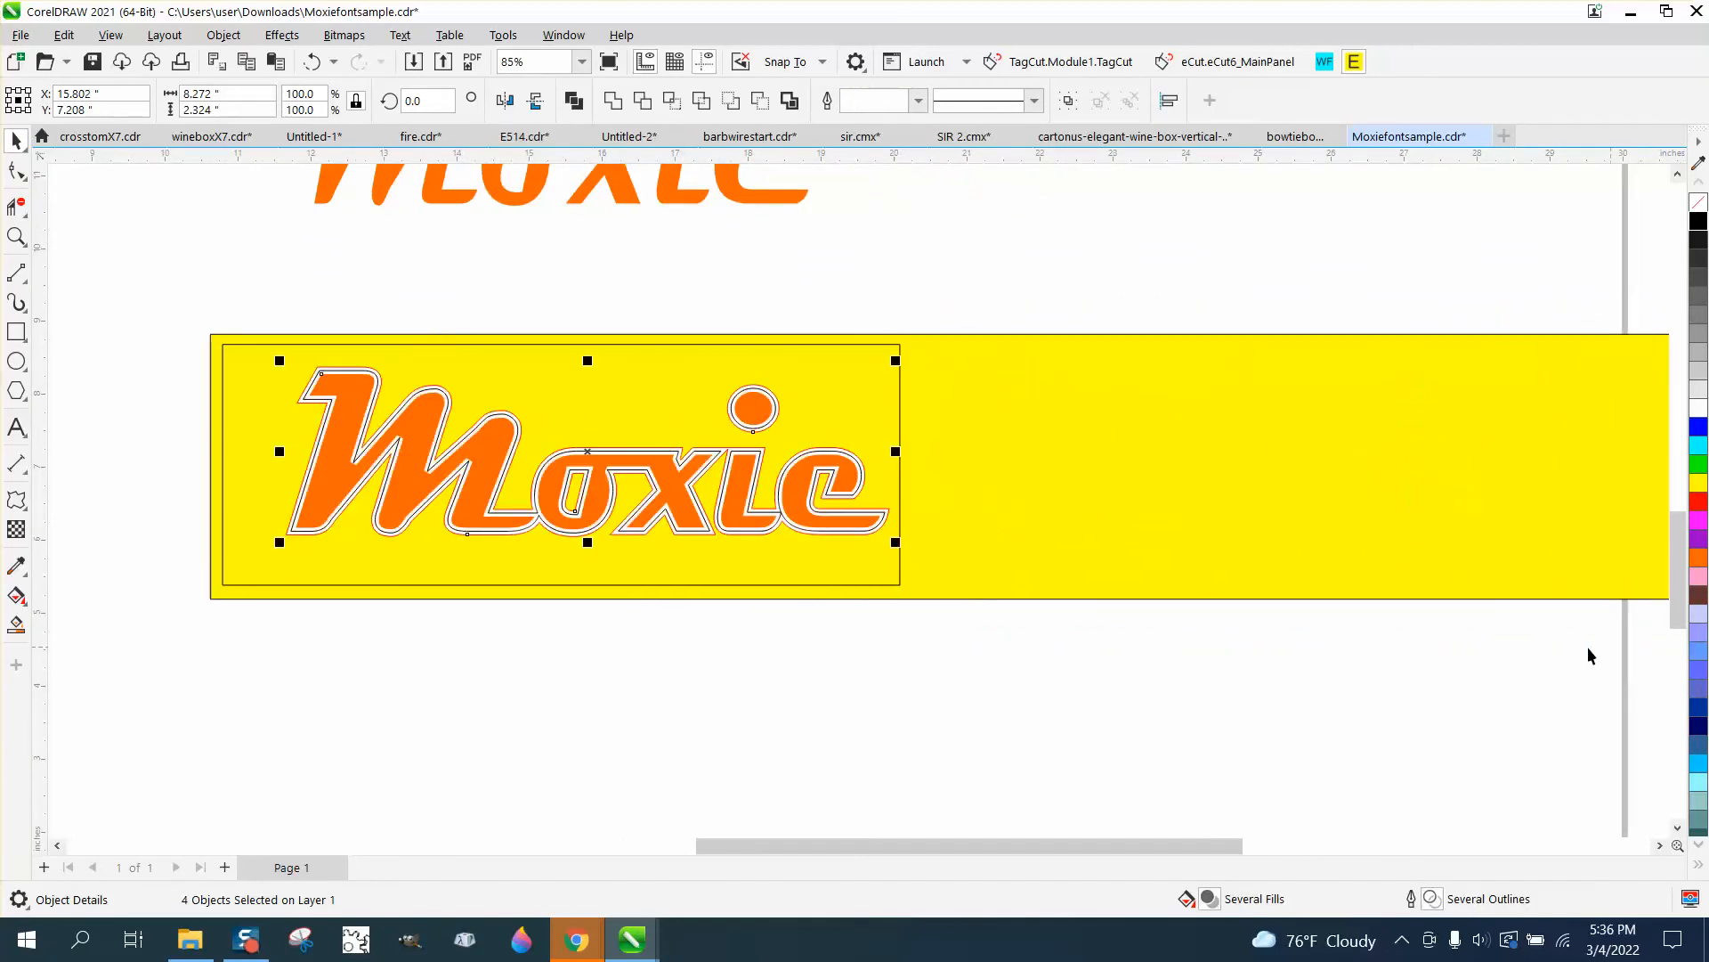
Examine how the contours line up around the orange letters and move the contour lettering 9 inches back to the right.
click(16, 236)
drag(246, 313, 1026, 677)
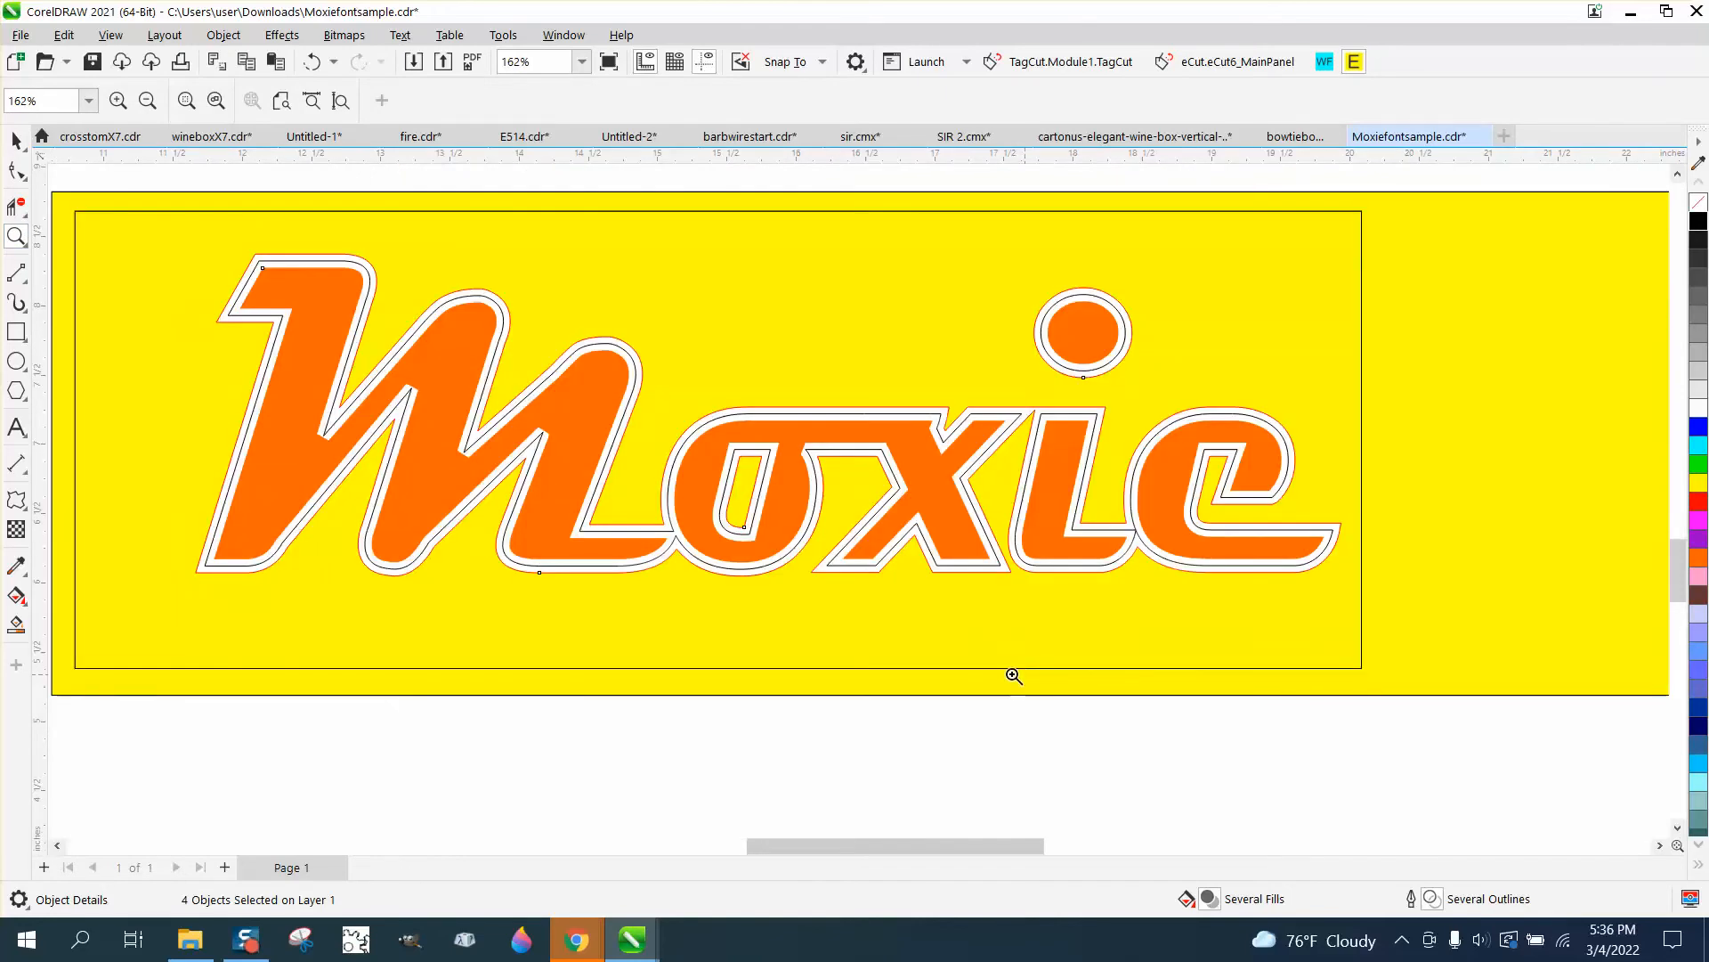
click(15, 142)
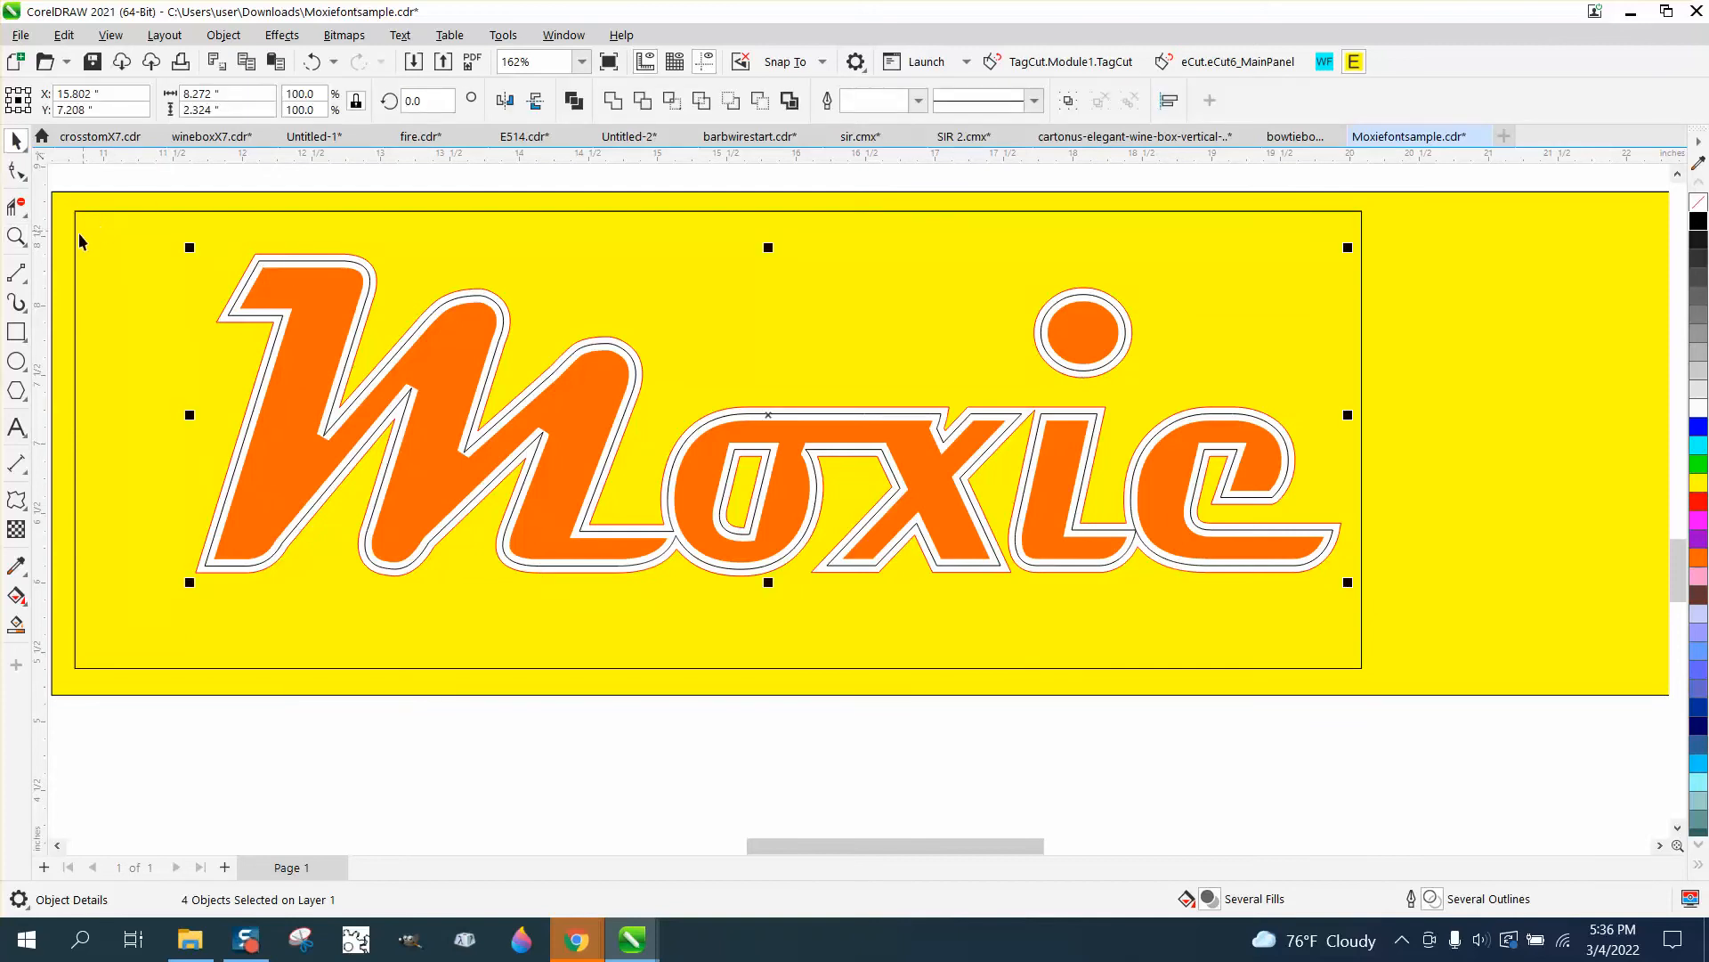
key(F3)
drag(178, 338, 792, 339)
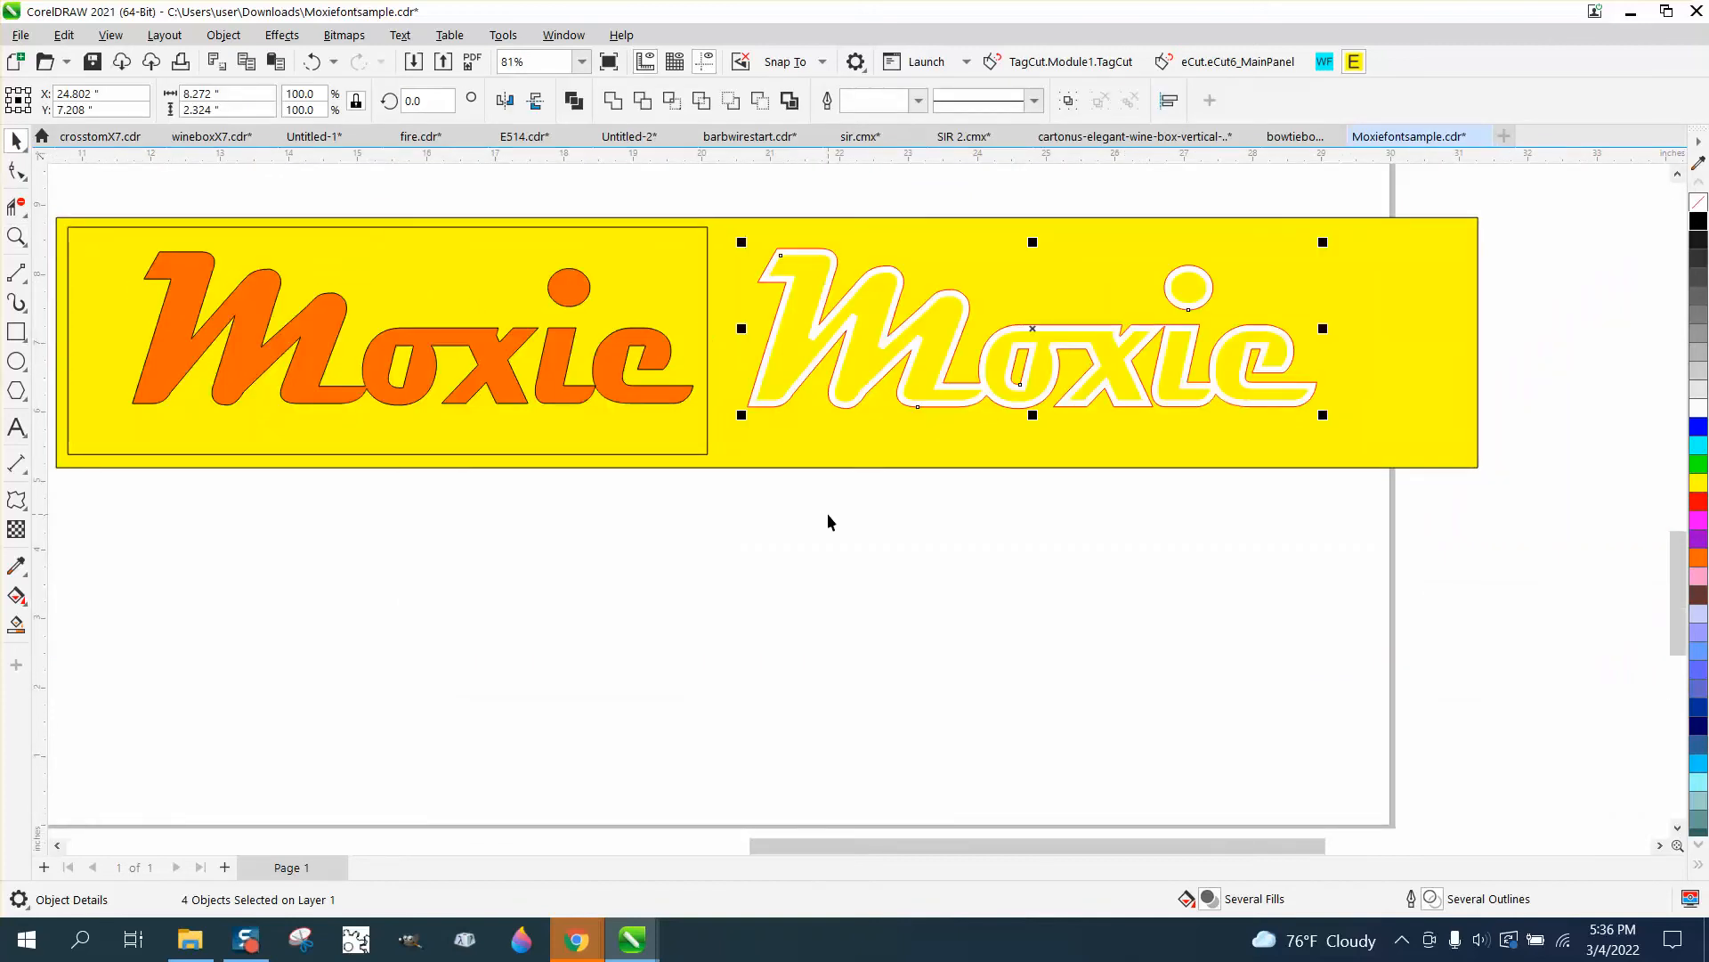
Set the Smart Fill colour to white with no outline and fill the M of the contour lettering.
click(727, 509)
click(773, 390)
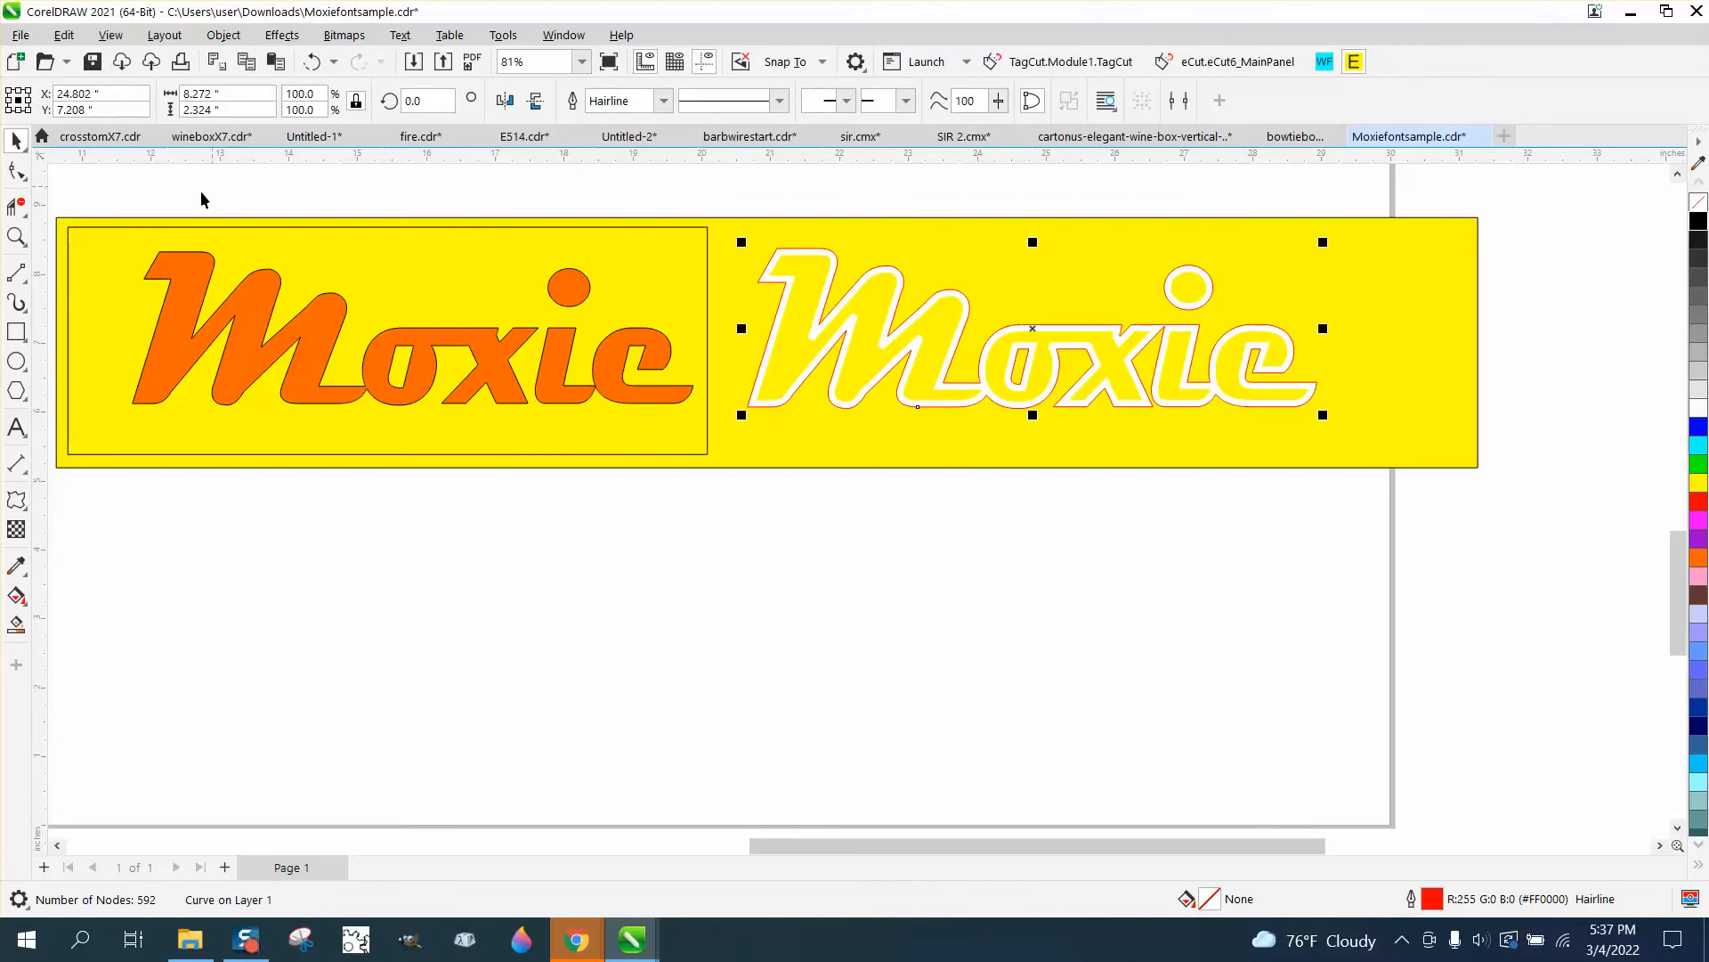
scroll(16, 611, up, 2)
click(16, 624)
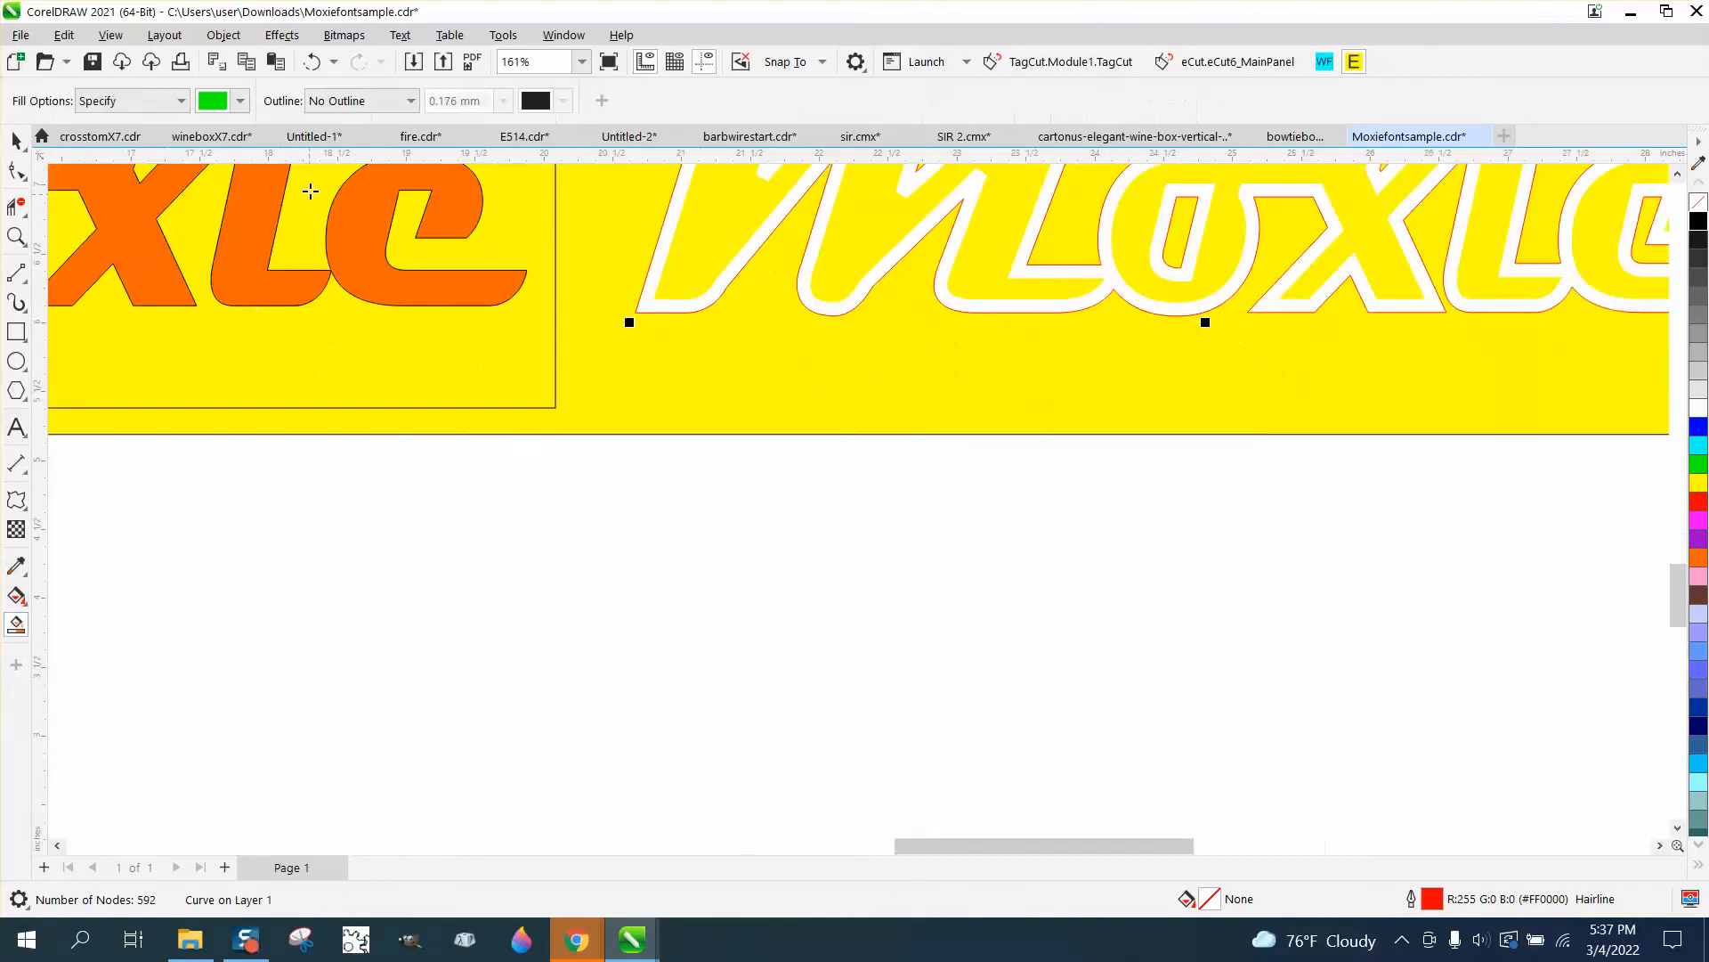
click(240, 101)
click(253, 235)
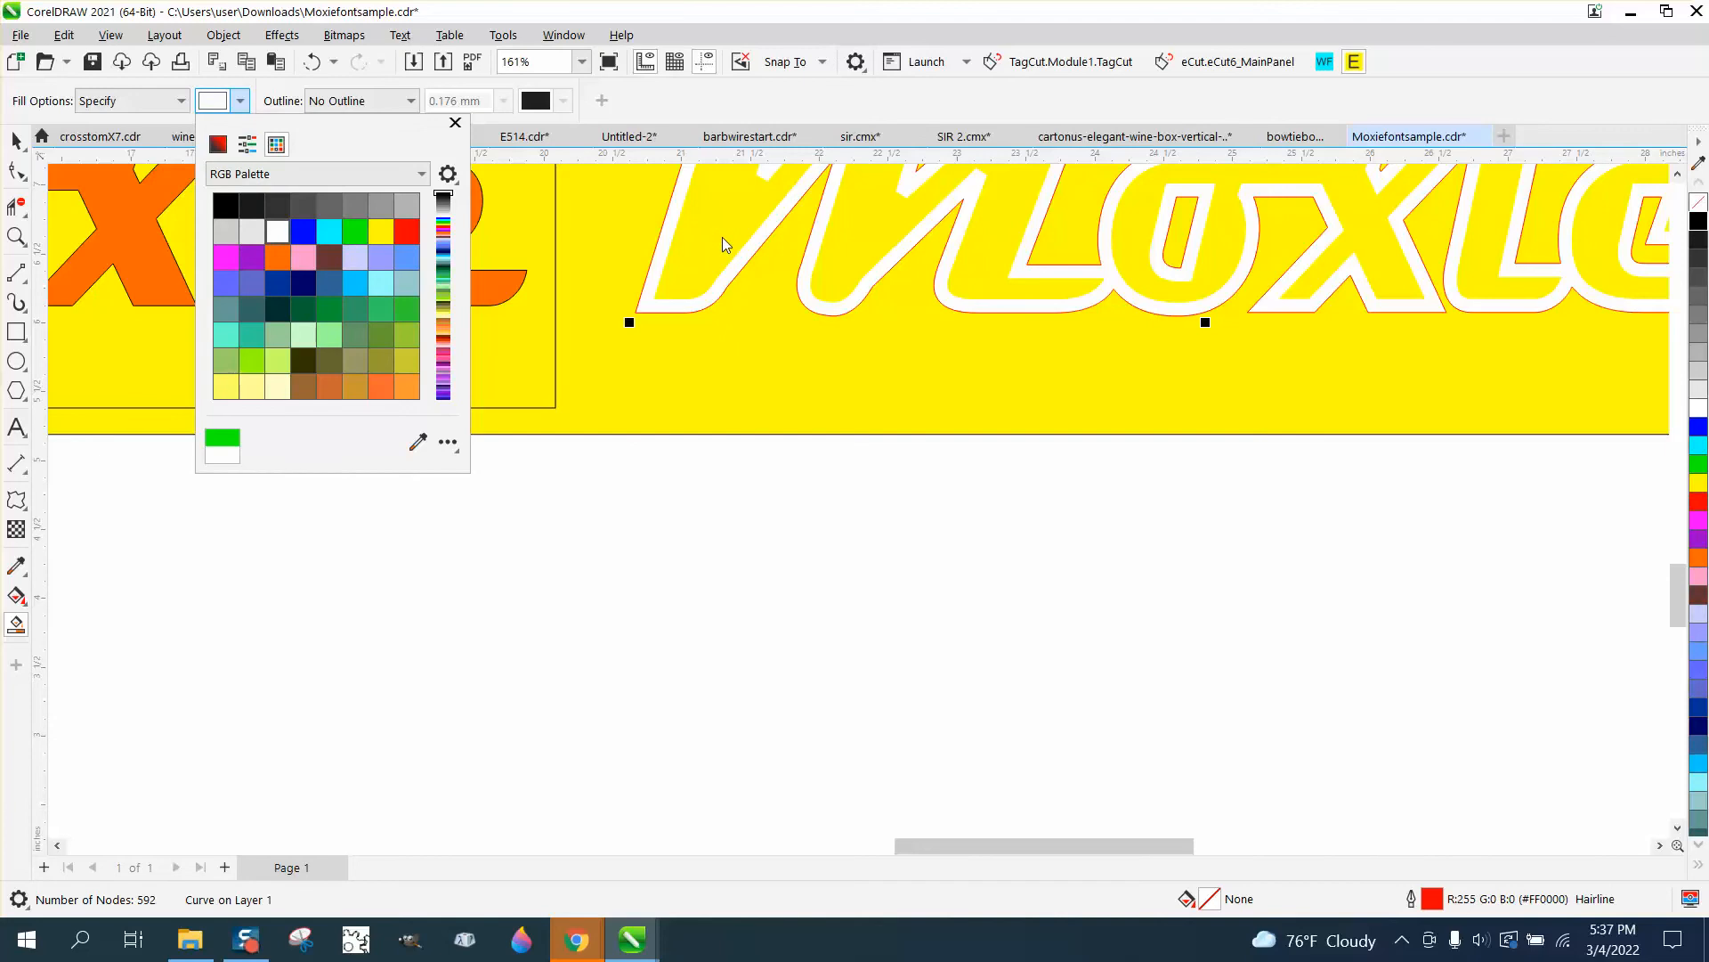
click(723, 236)
Fill the remaining o, x, i, its dot and the e of the contour lettering white with Smart Fill.
scroll(776, 500, down, 2)
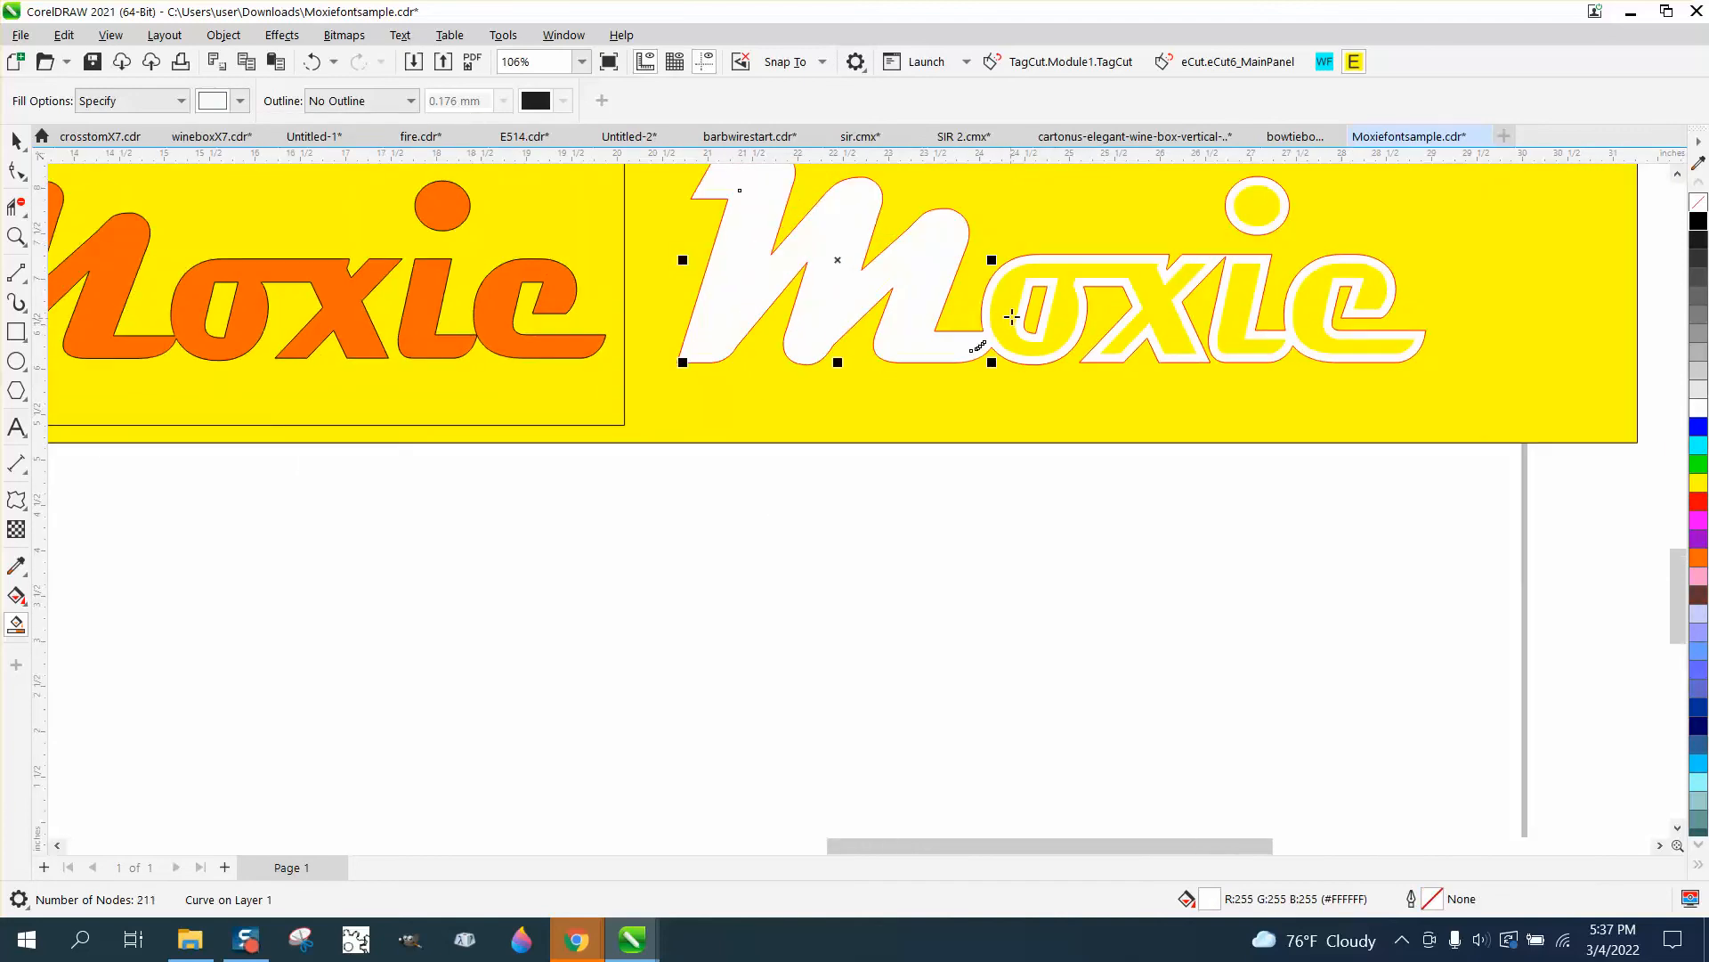
click(1006, 318)
click(1237, 318)
click(1274, 223)
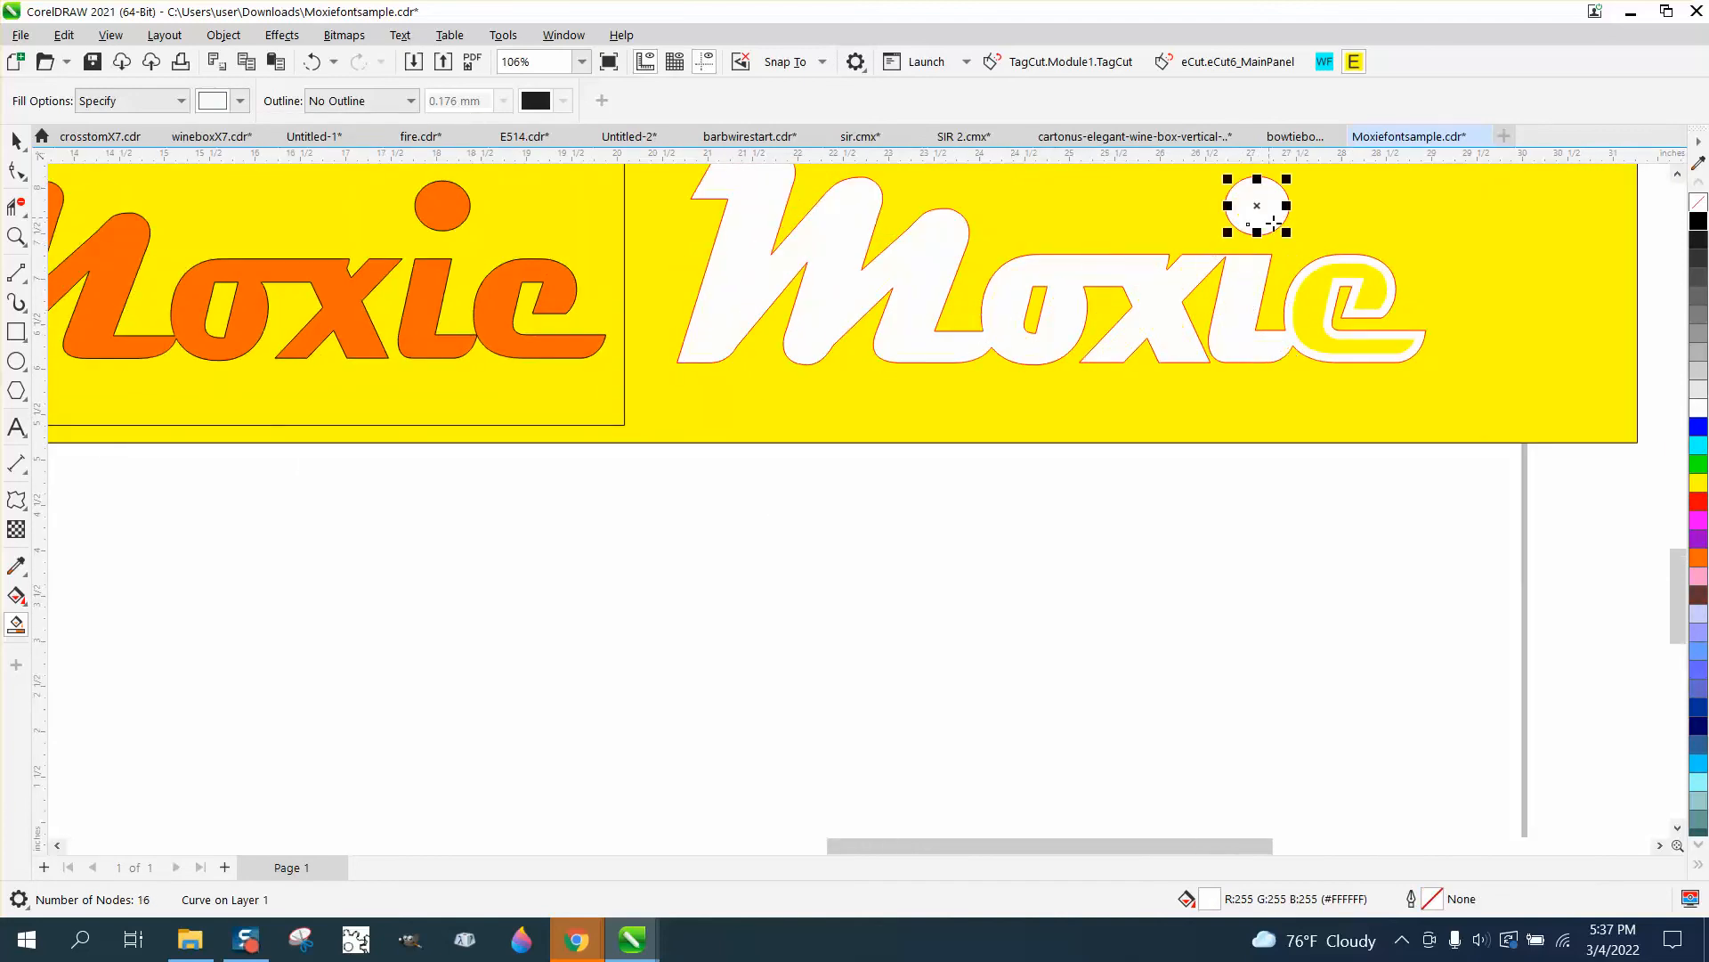
click(1318, 282)
scroll(768, 490, down, 1)
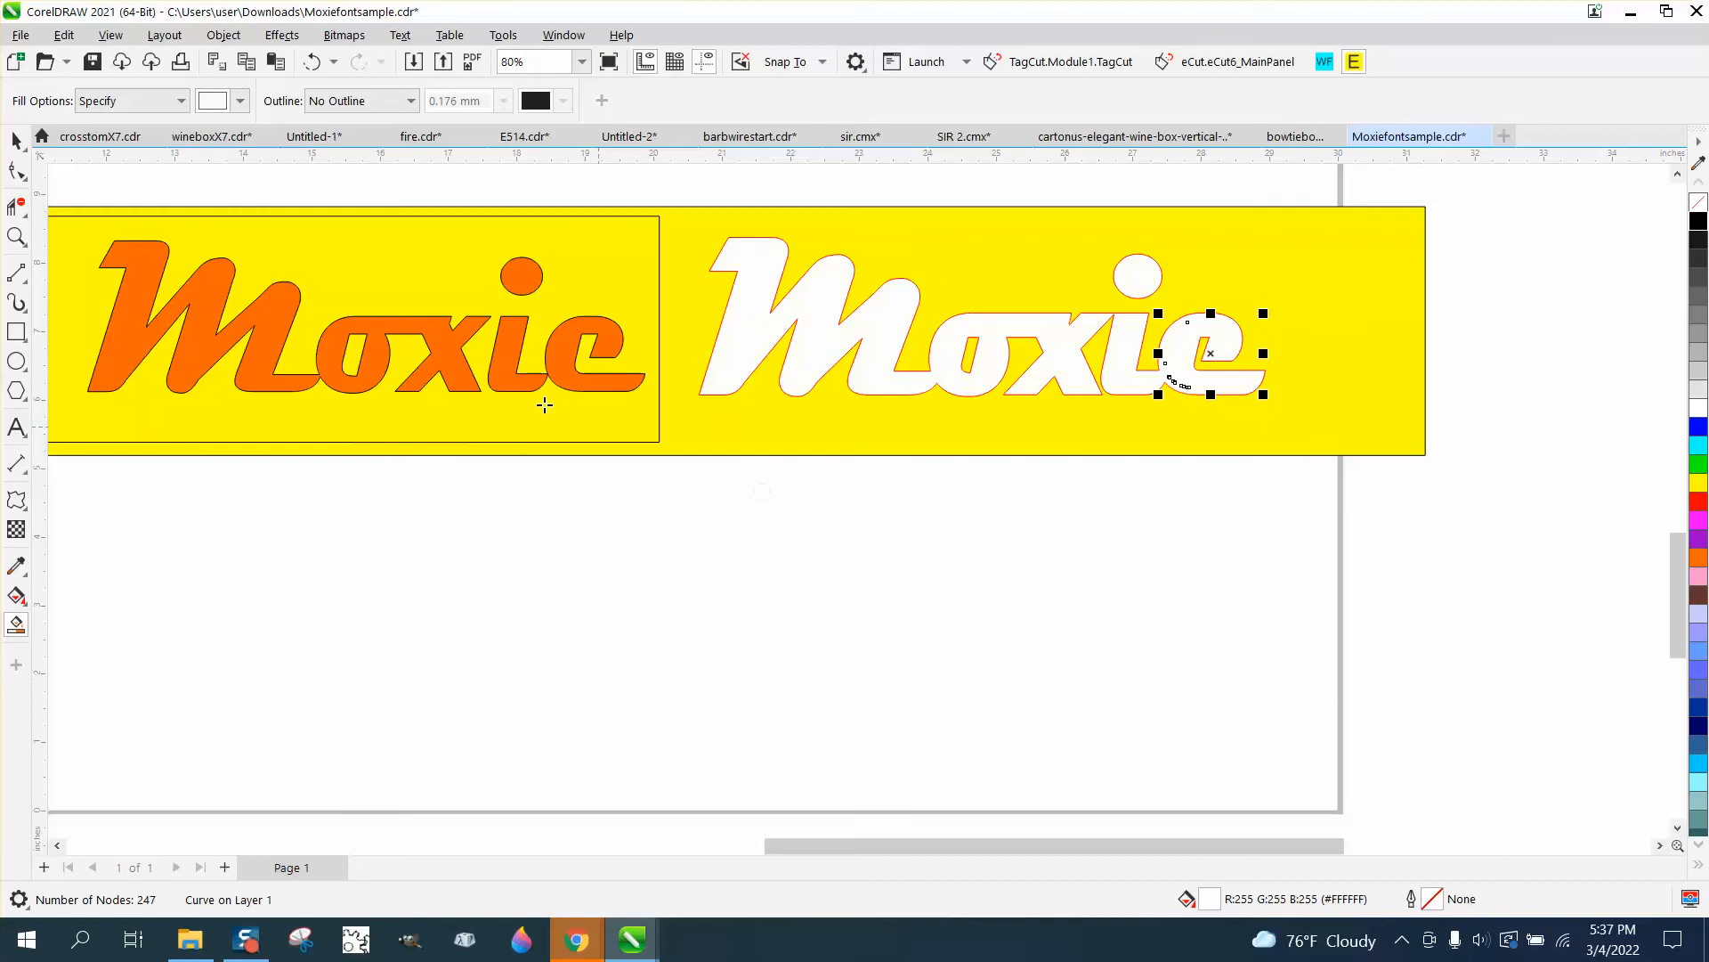
Move each white Smart Fill shape, including the M and the dot of the i, 9 inches down.
click(16, 140)
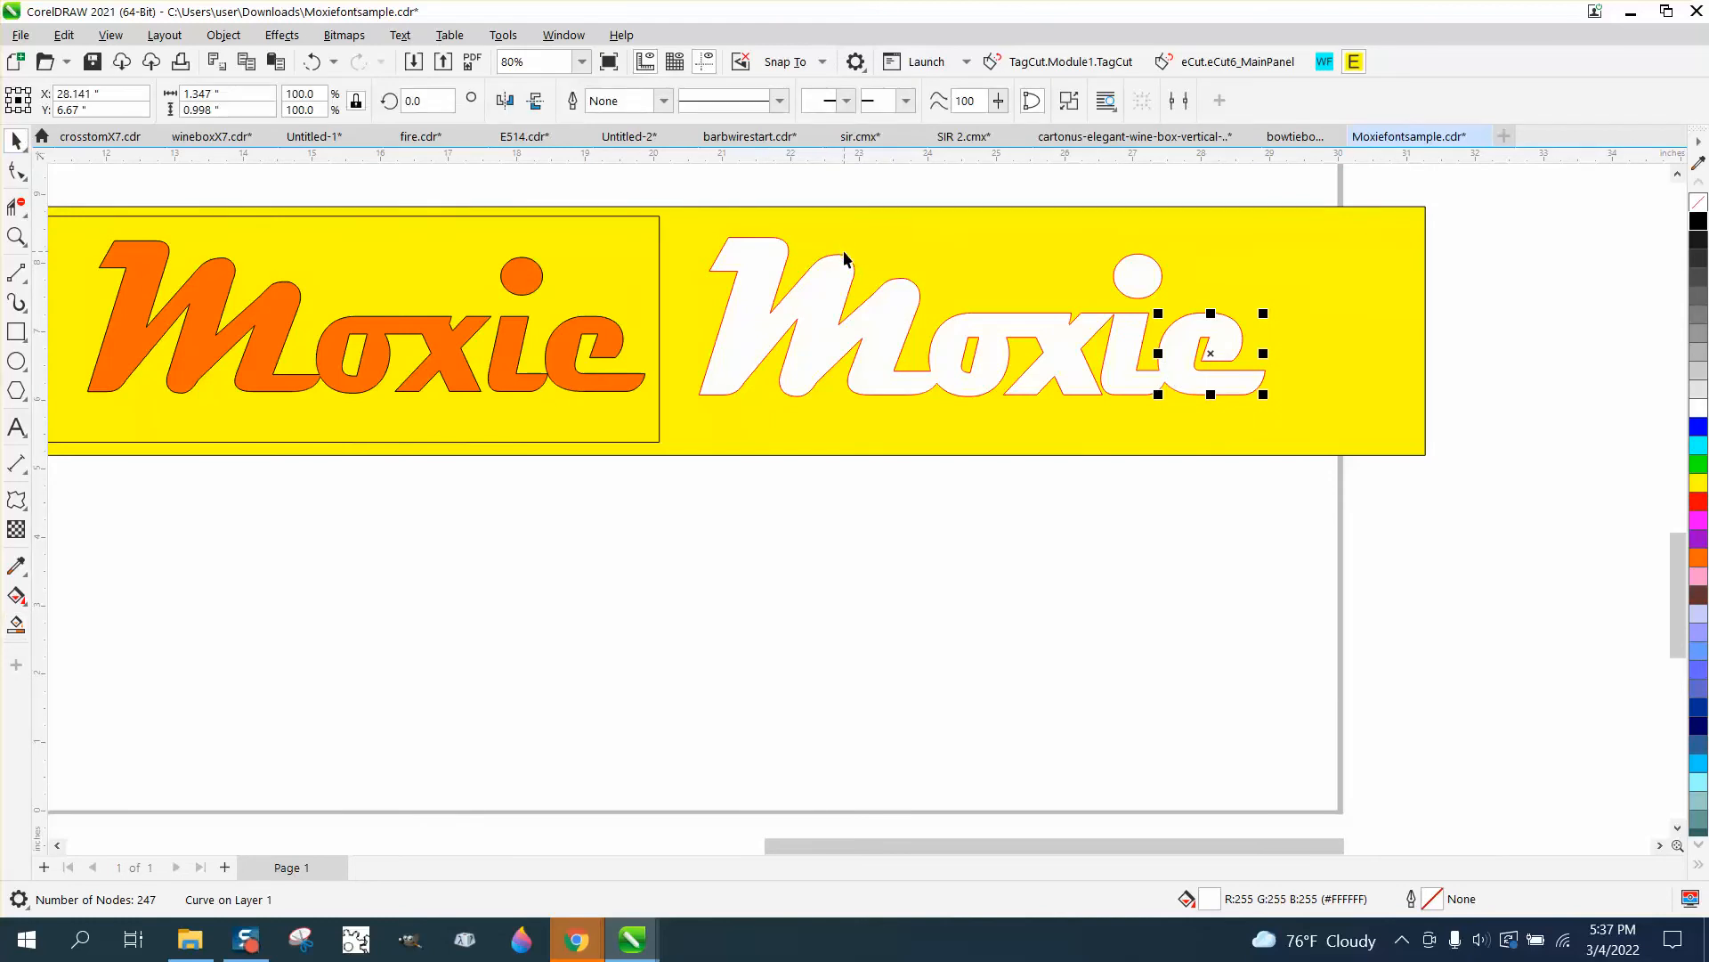
key(Down)
click(1049, 372)
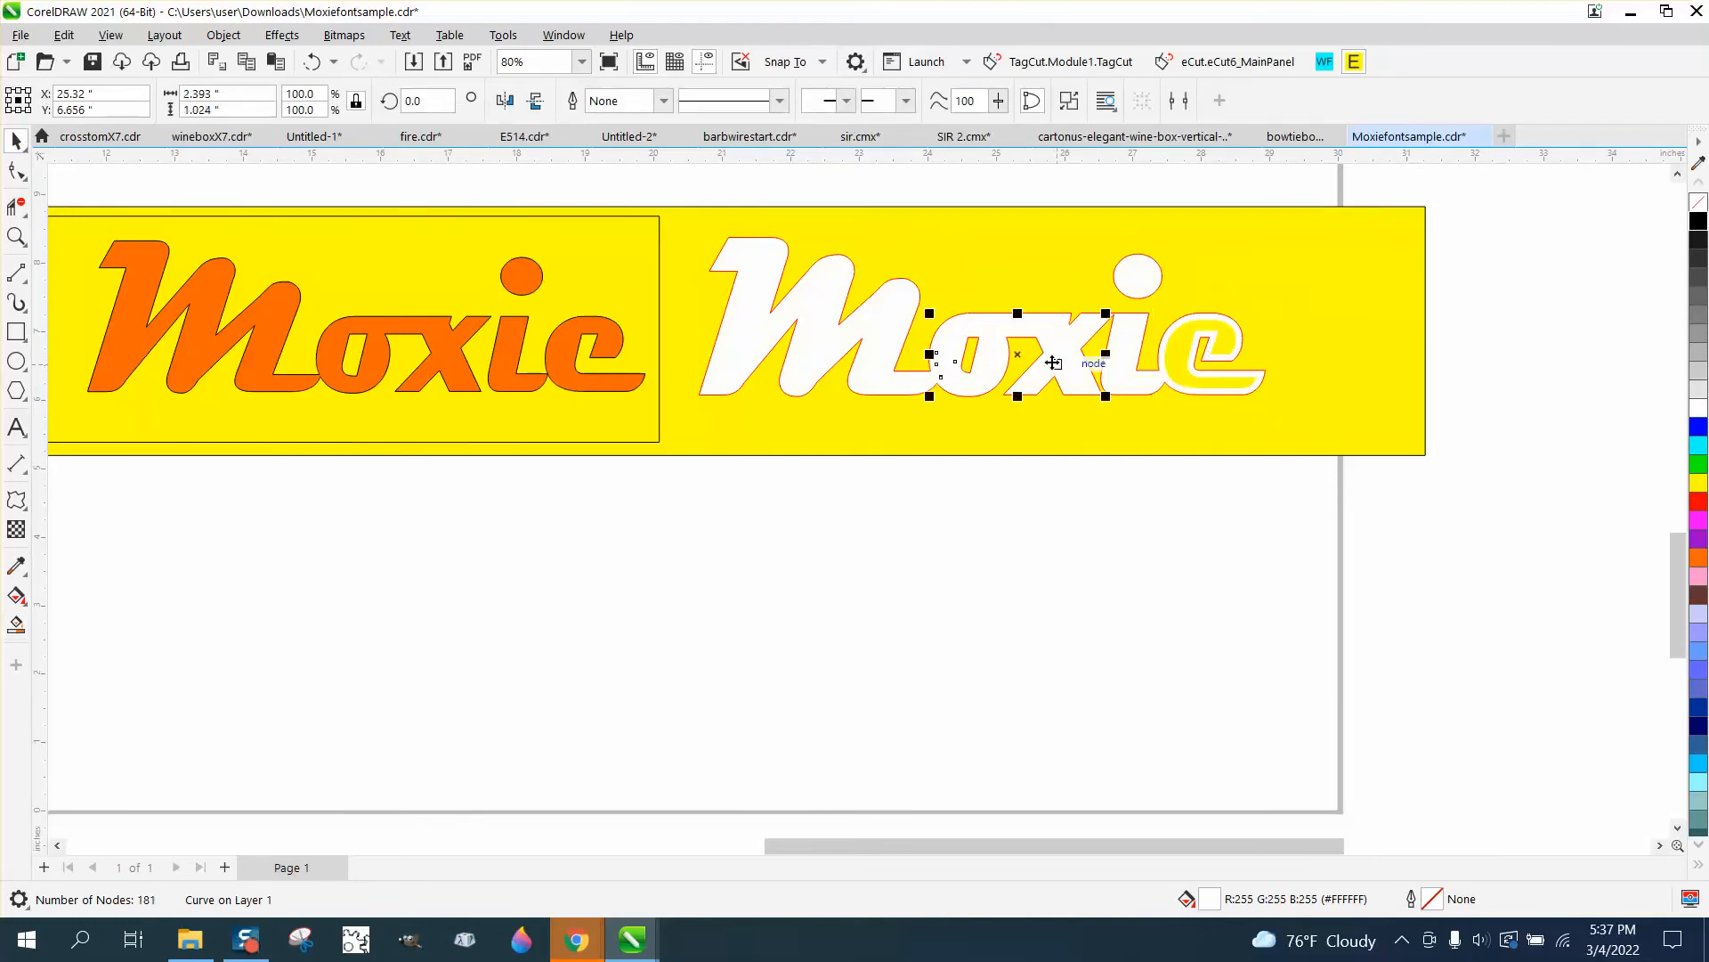
key(Down)
click(893, 338)
key(Down)
click(1124, 349)
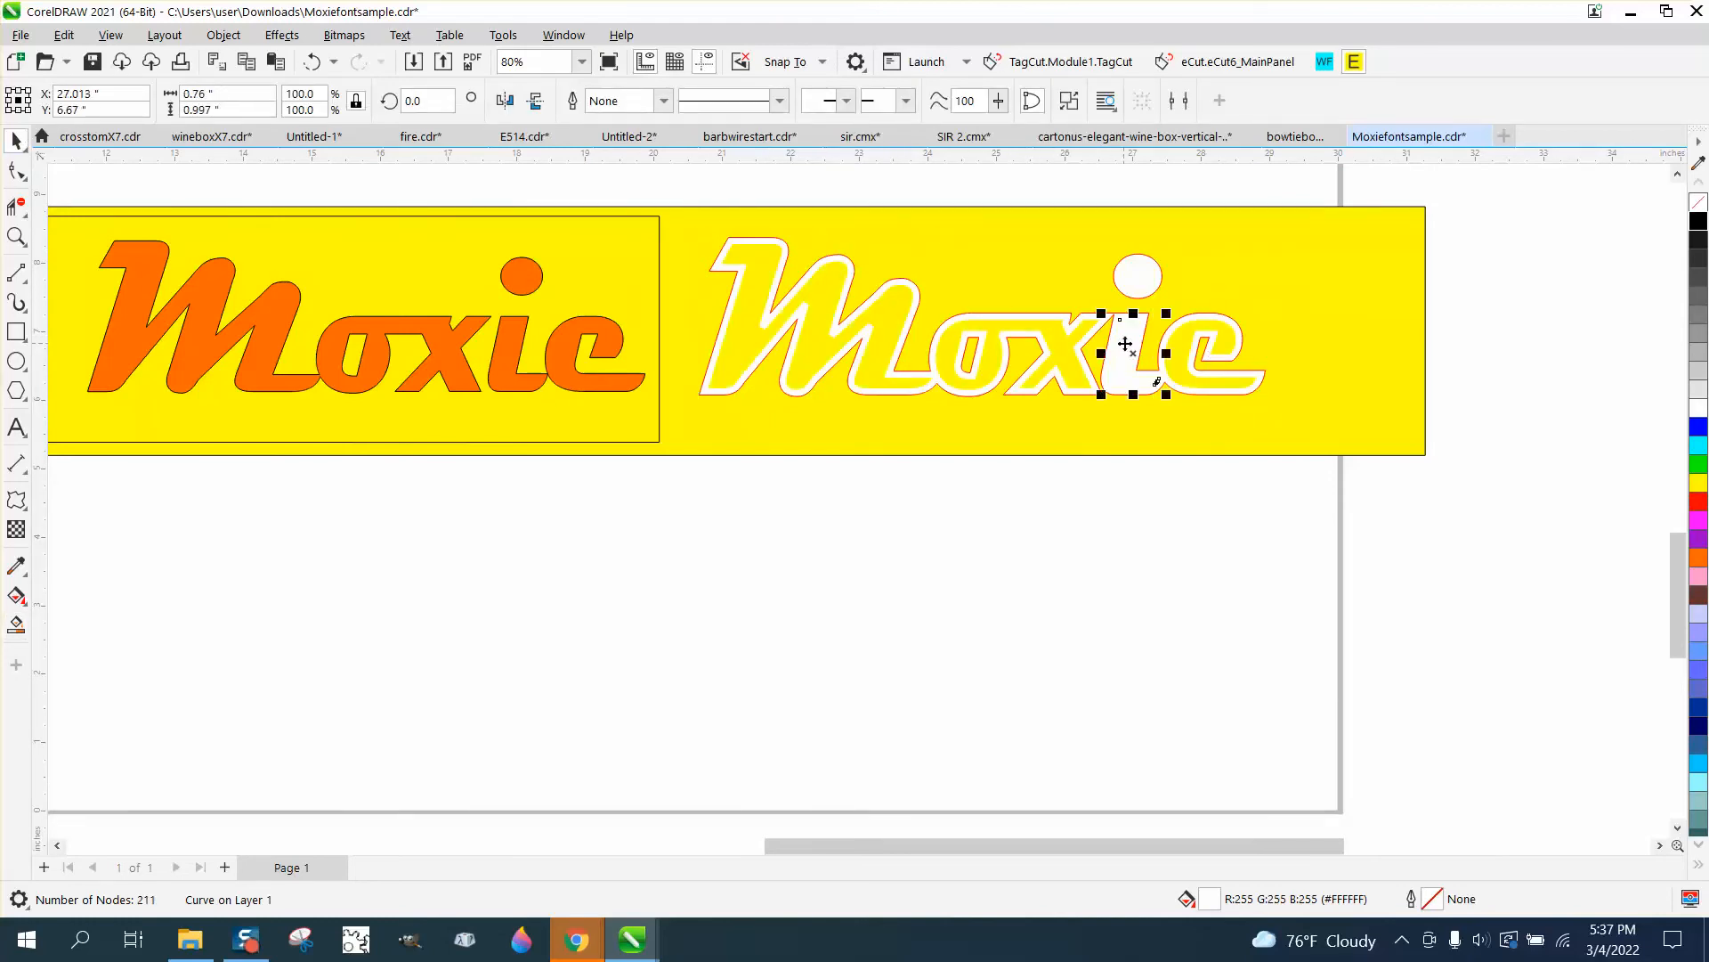
key(Down)
click(1134, 287)
key(Down)
Move the yellow rectangle down behind the white letters and move the red hairline contour 9 inches down onto them.
scroll(903, 383, down, 5)
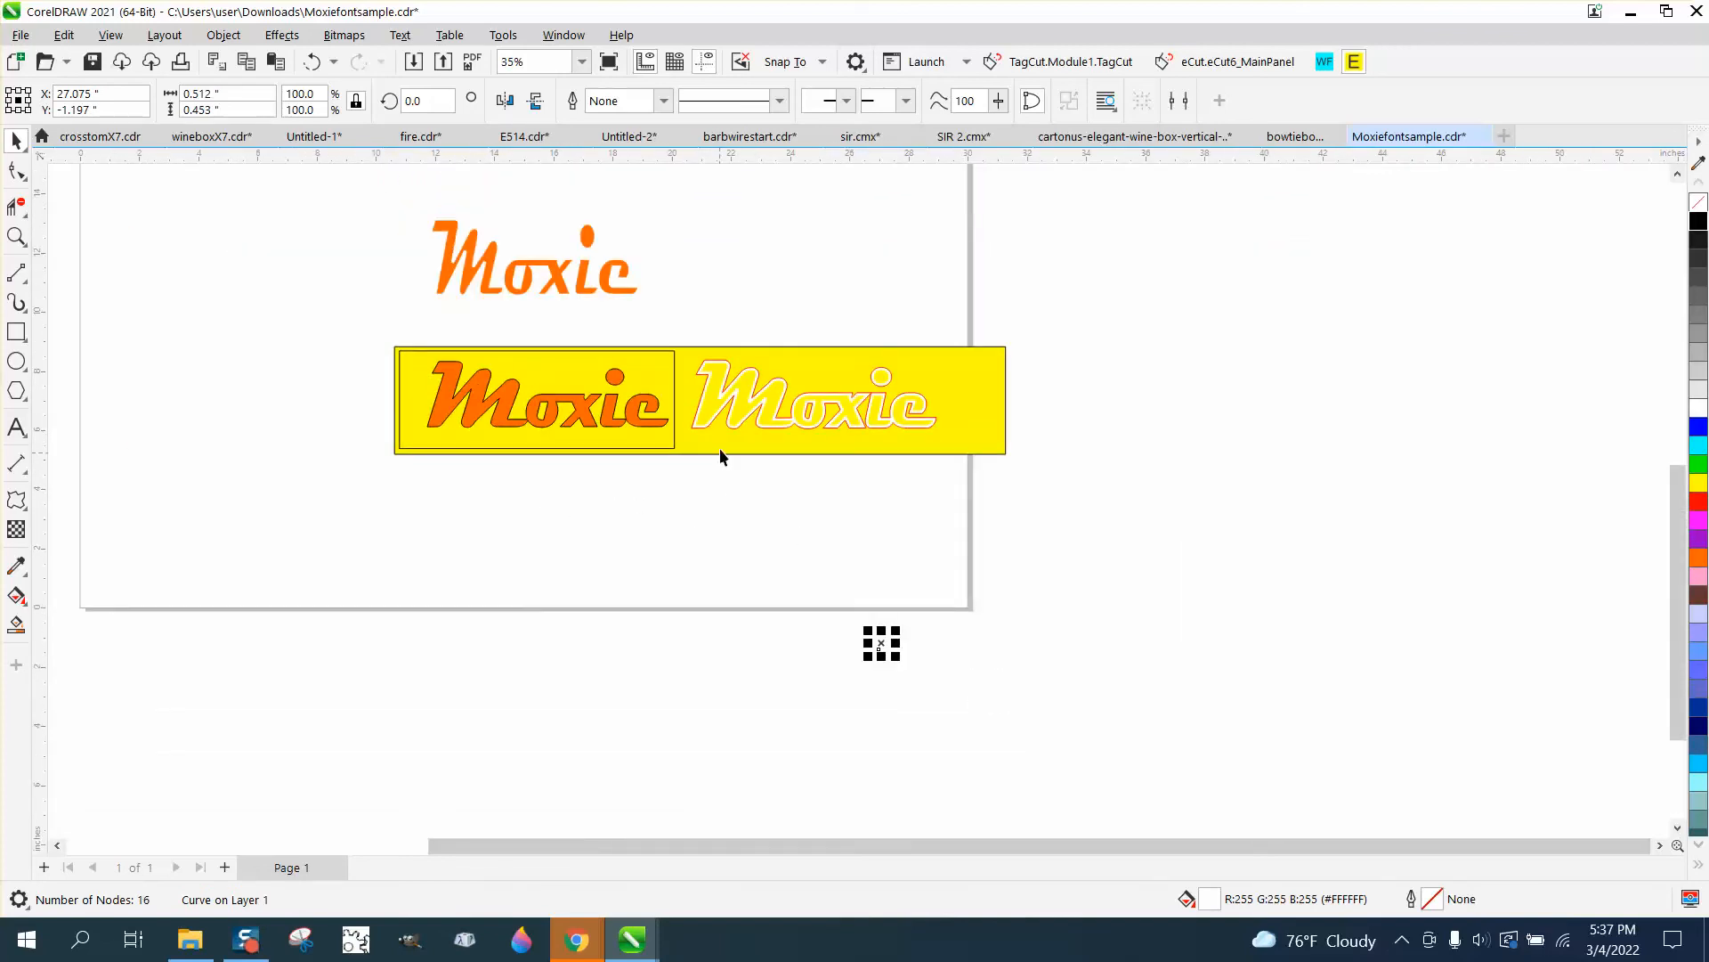
drag(720, 450, 740, 692)
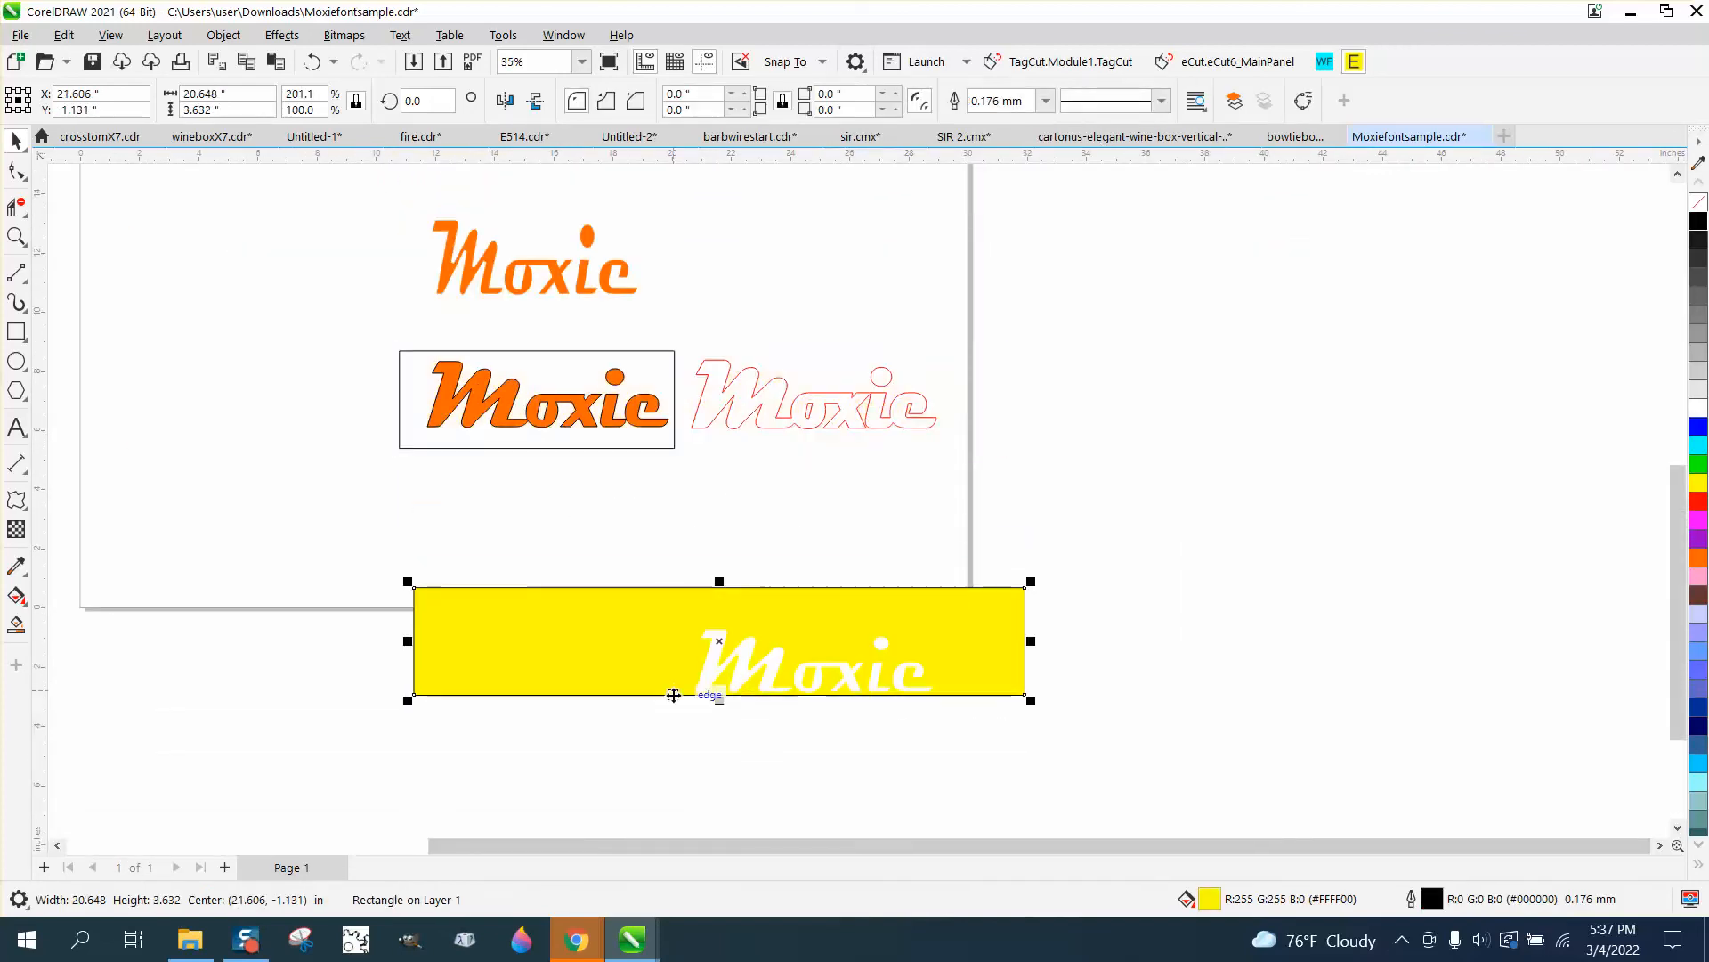
click(703, 427)
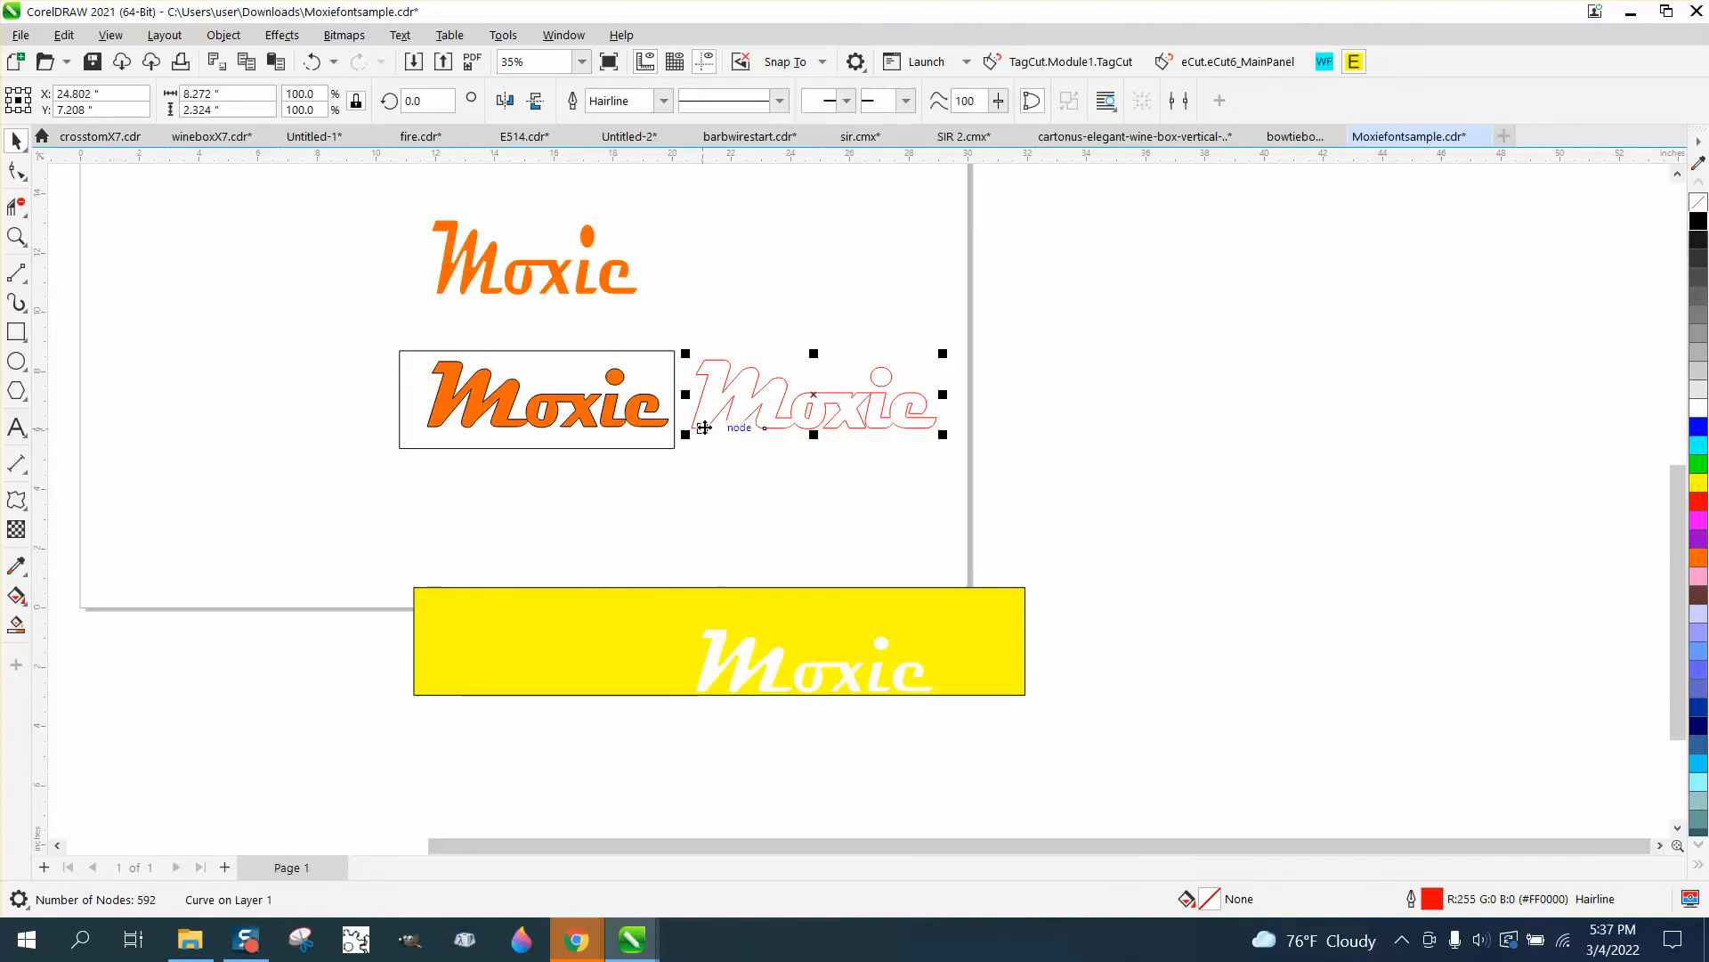
key(Down)
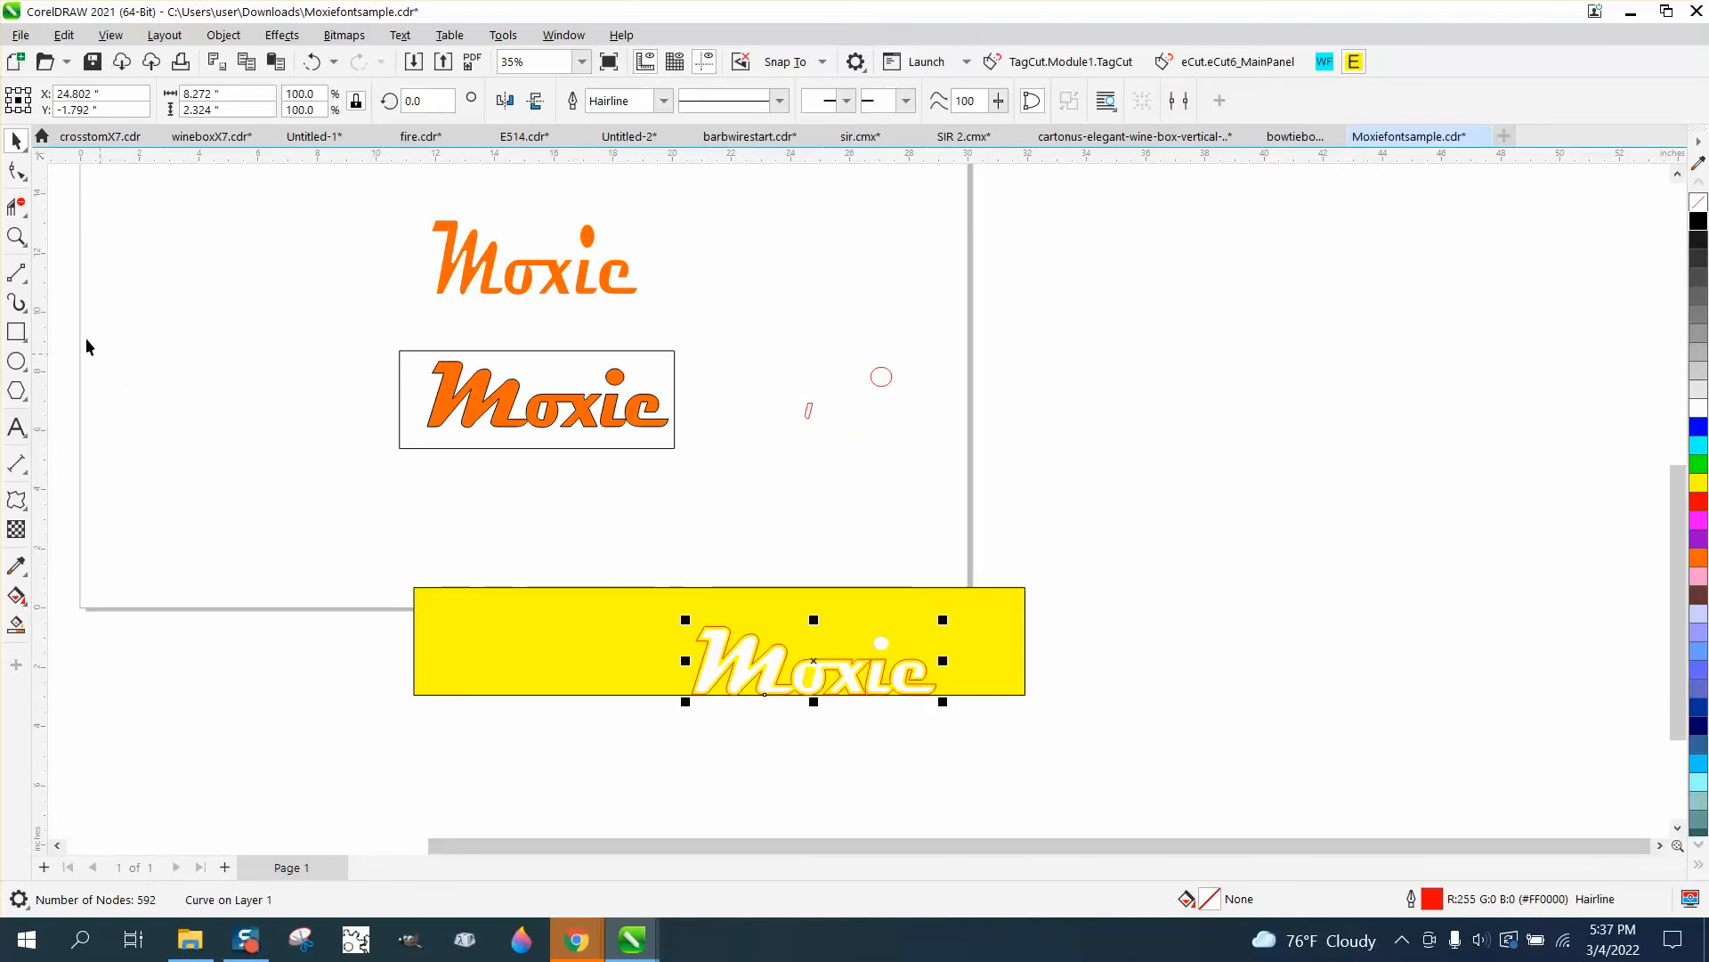
Move the red contour lettering 18 inches to the right, clear of the yellow rectangle, and Smart Fill it white.
click(16, 236)
drag(646, 583, 1102, 723)
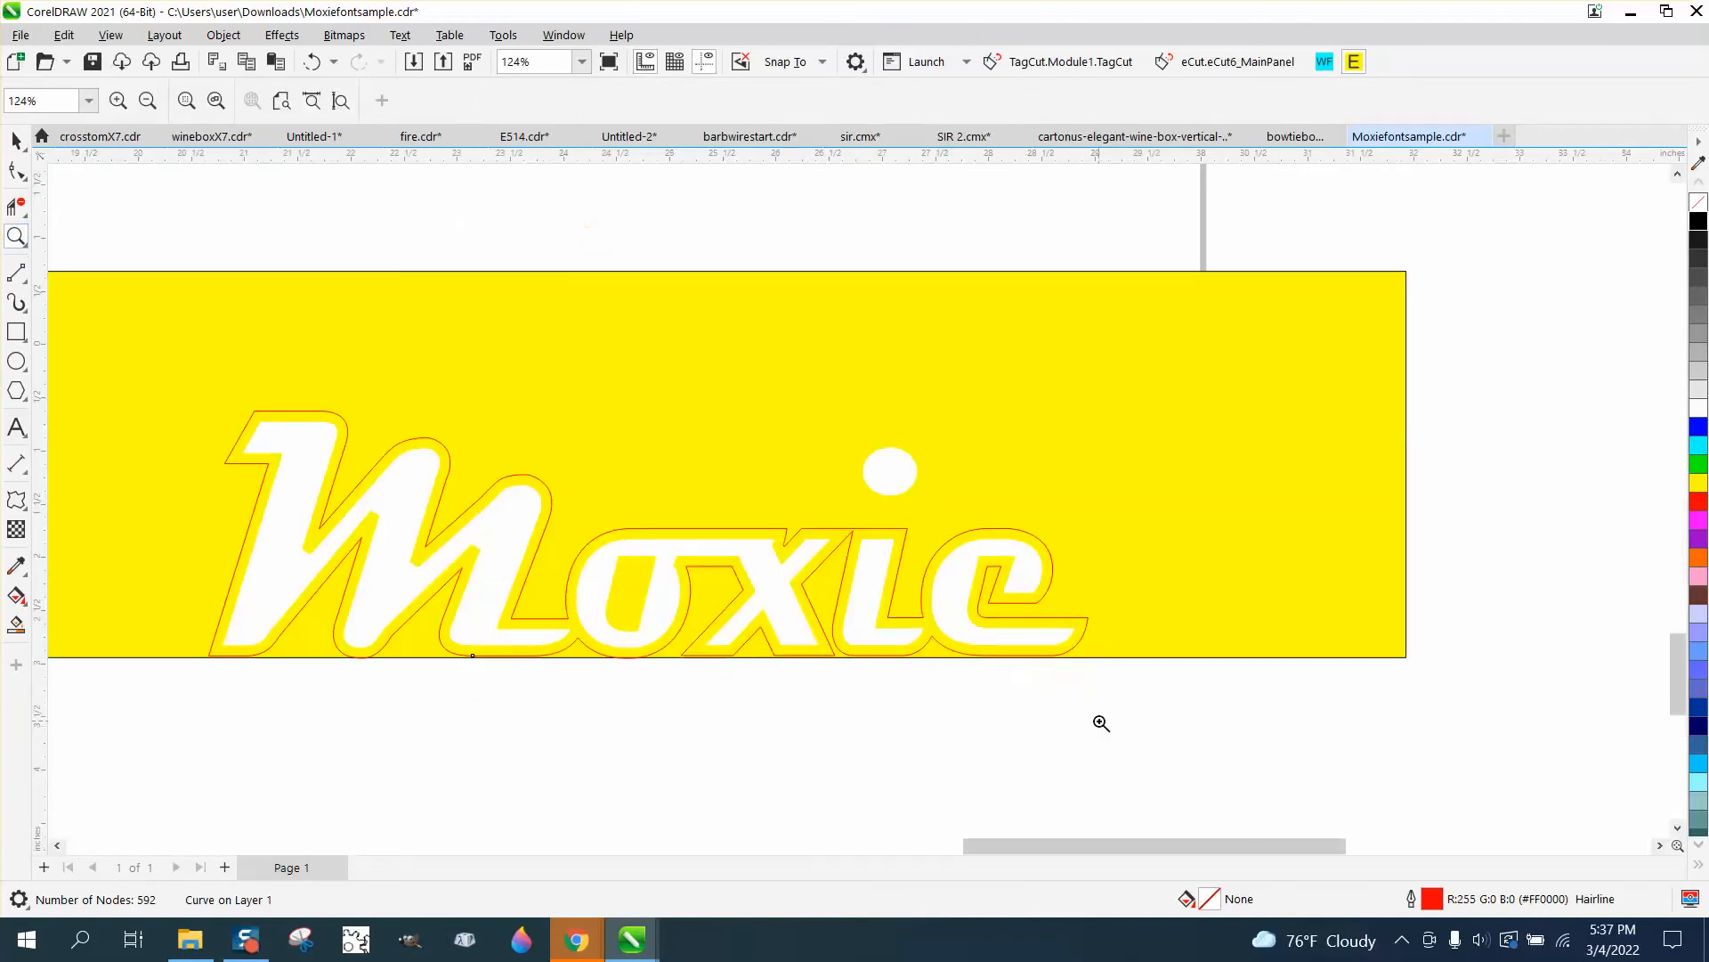
click(18, 142)
scroll(610, 561, down, 4)
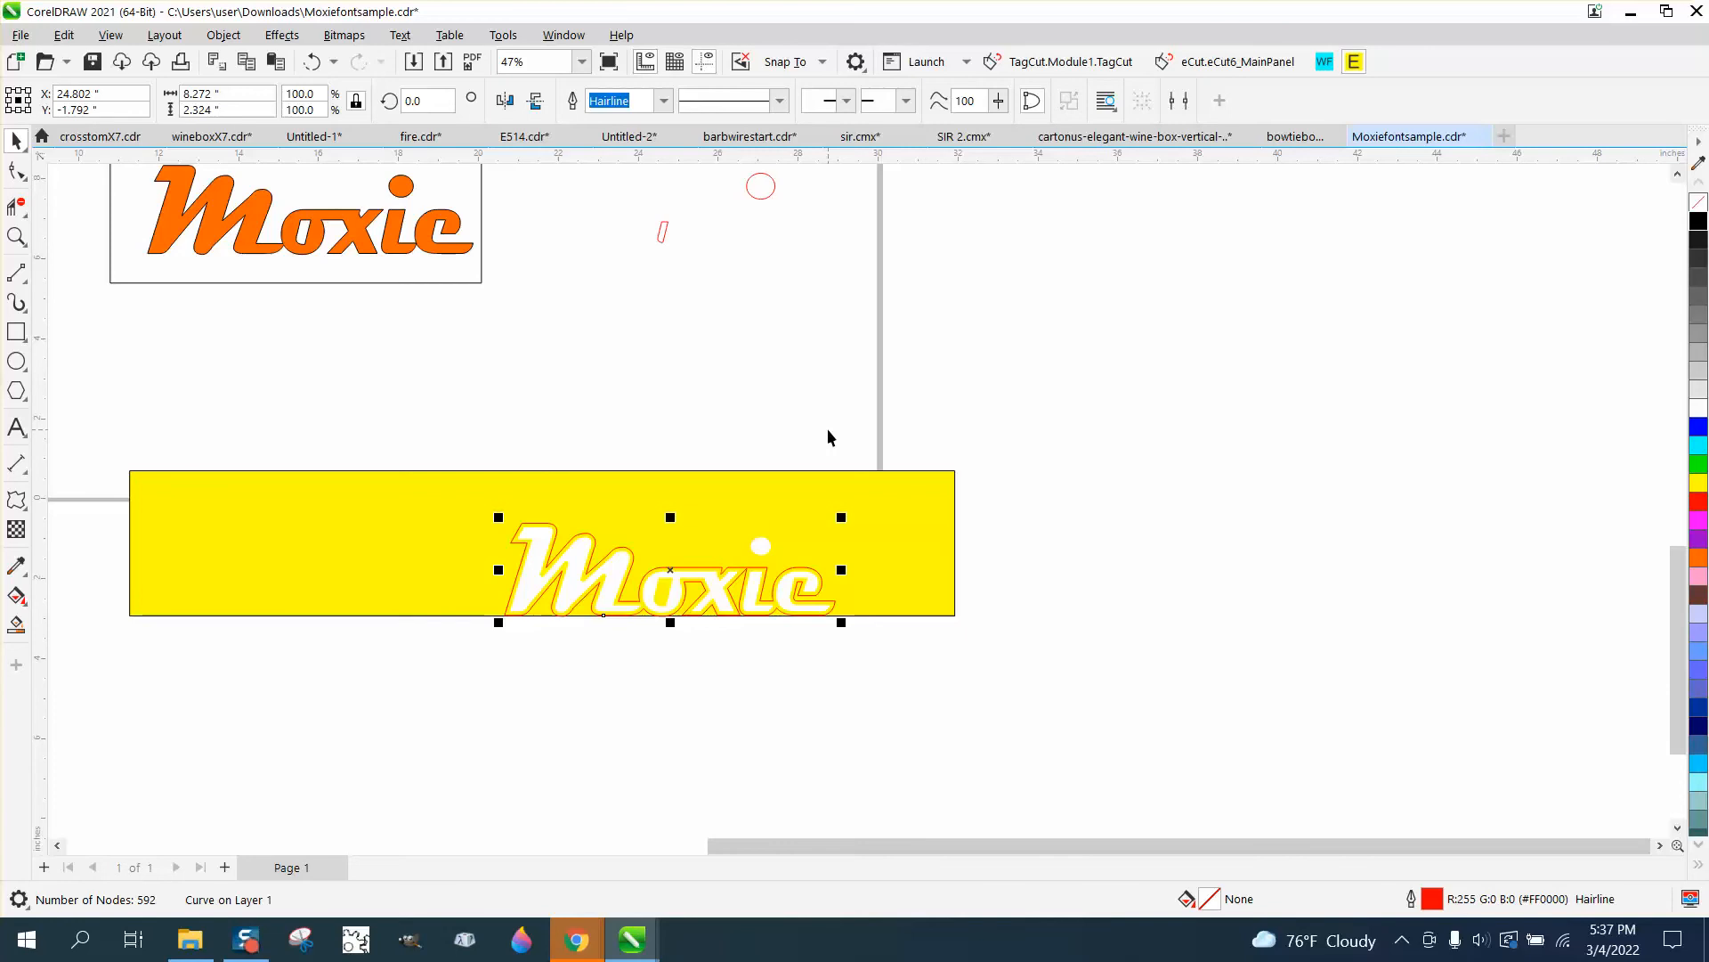
key(Right)
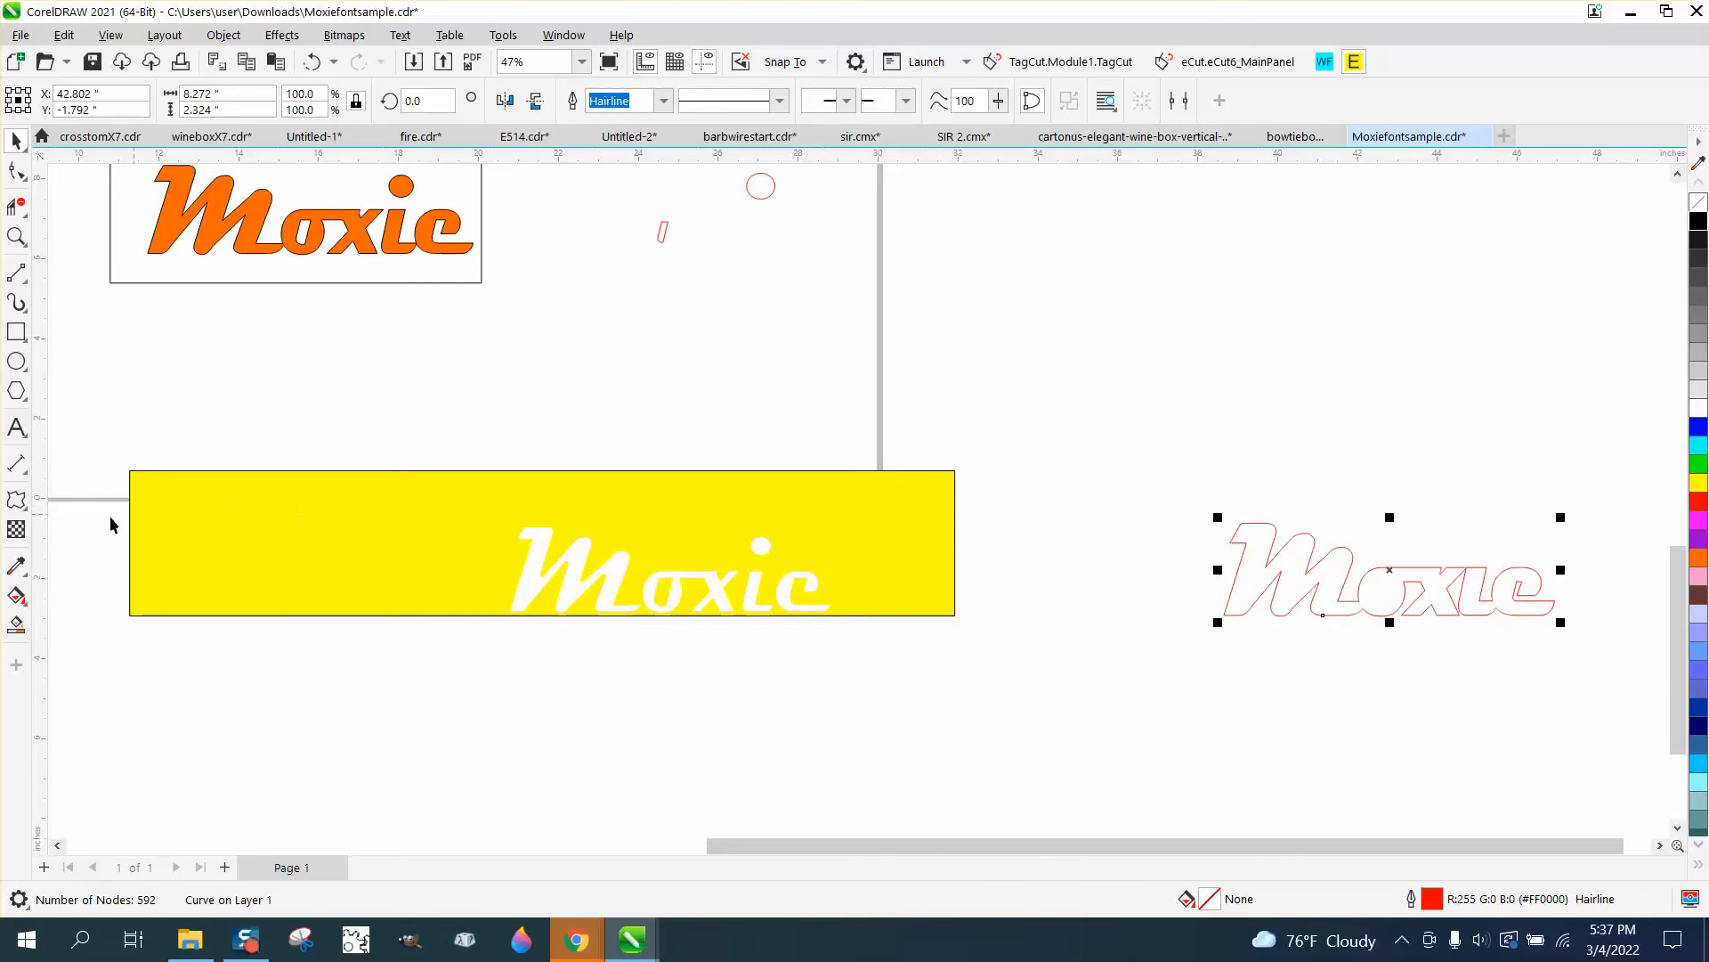
click(16, 624)
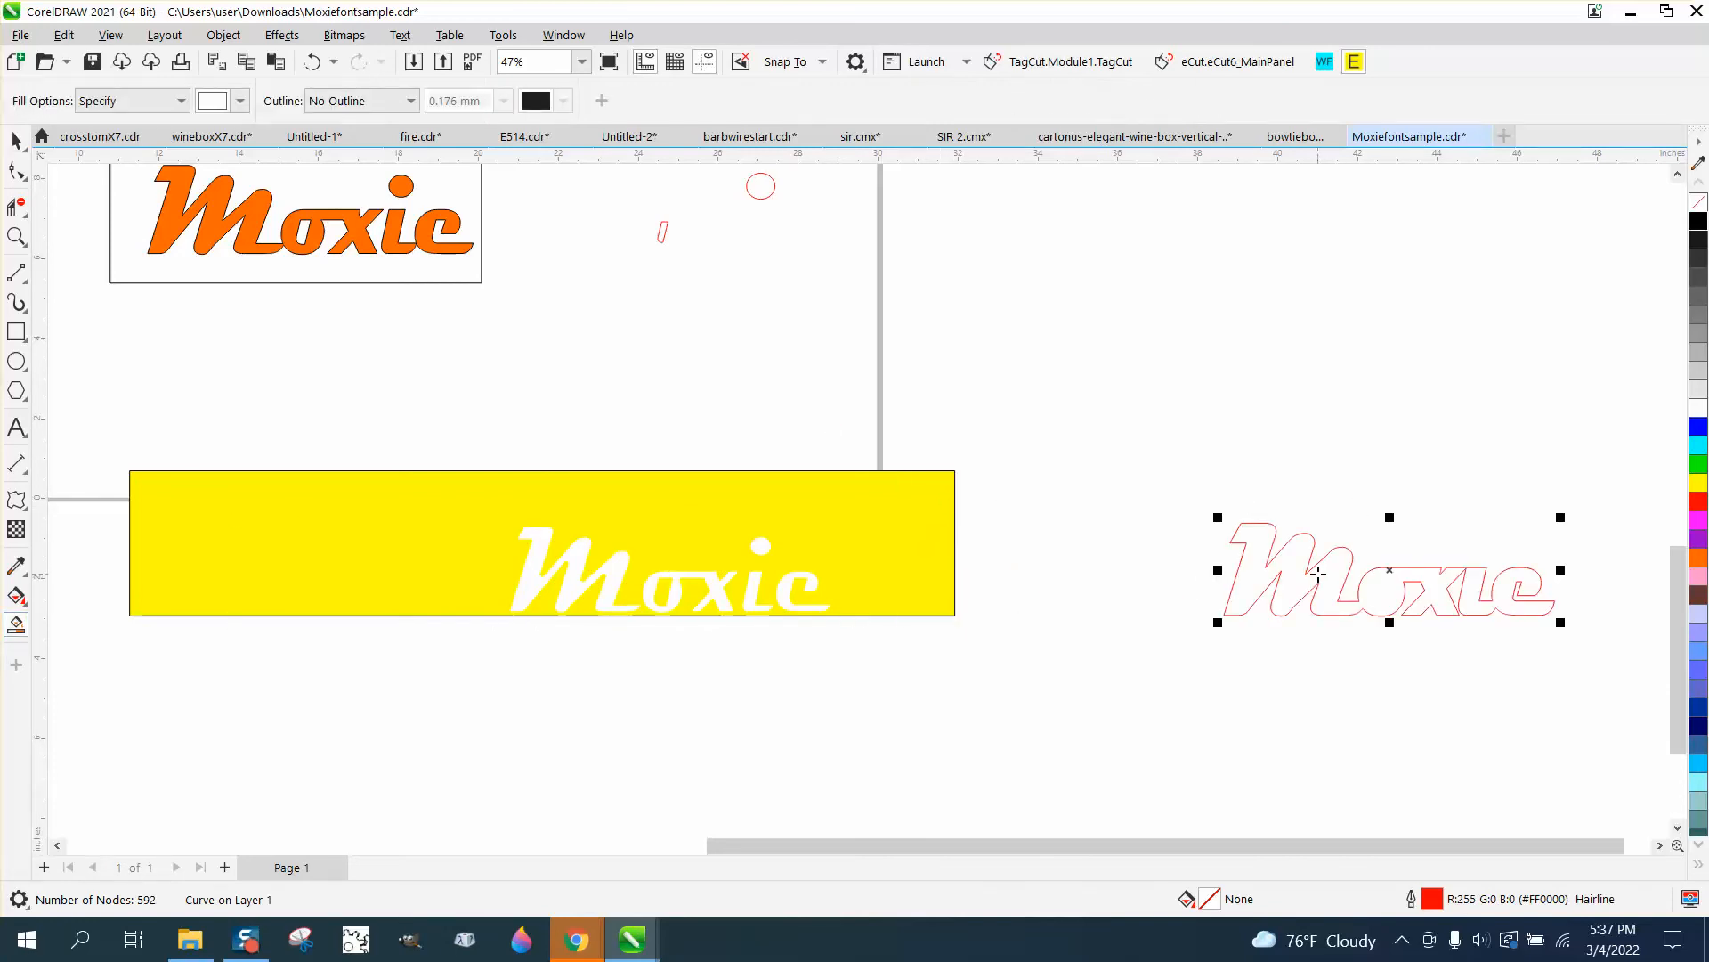
click(1293, 571)
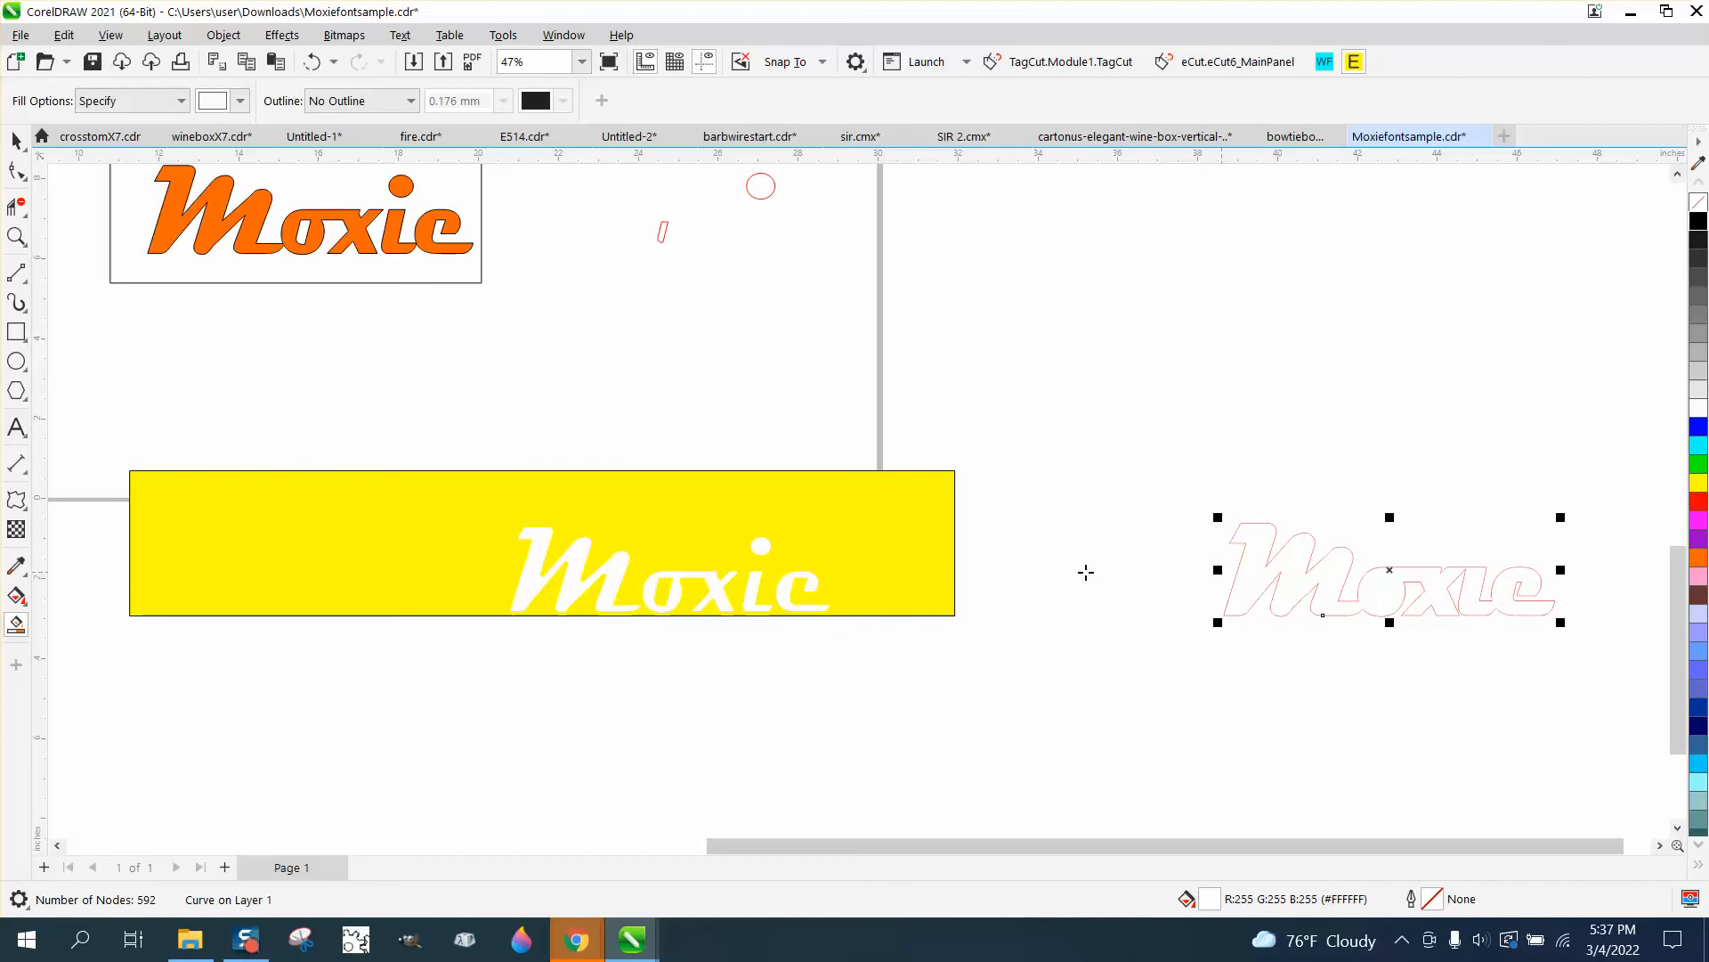
Delete the five separate white letter shapes on the yellow rectangle.
click(16, 139)
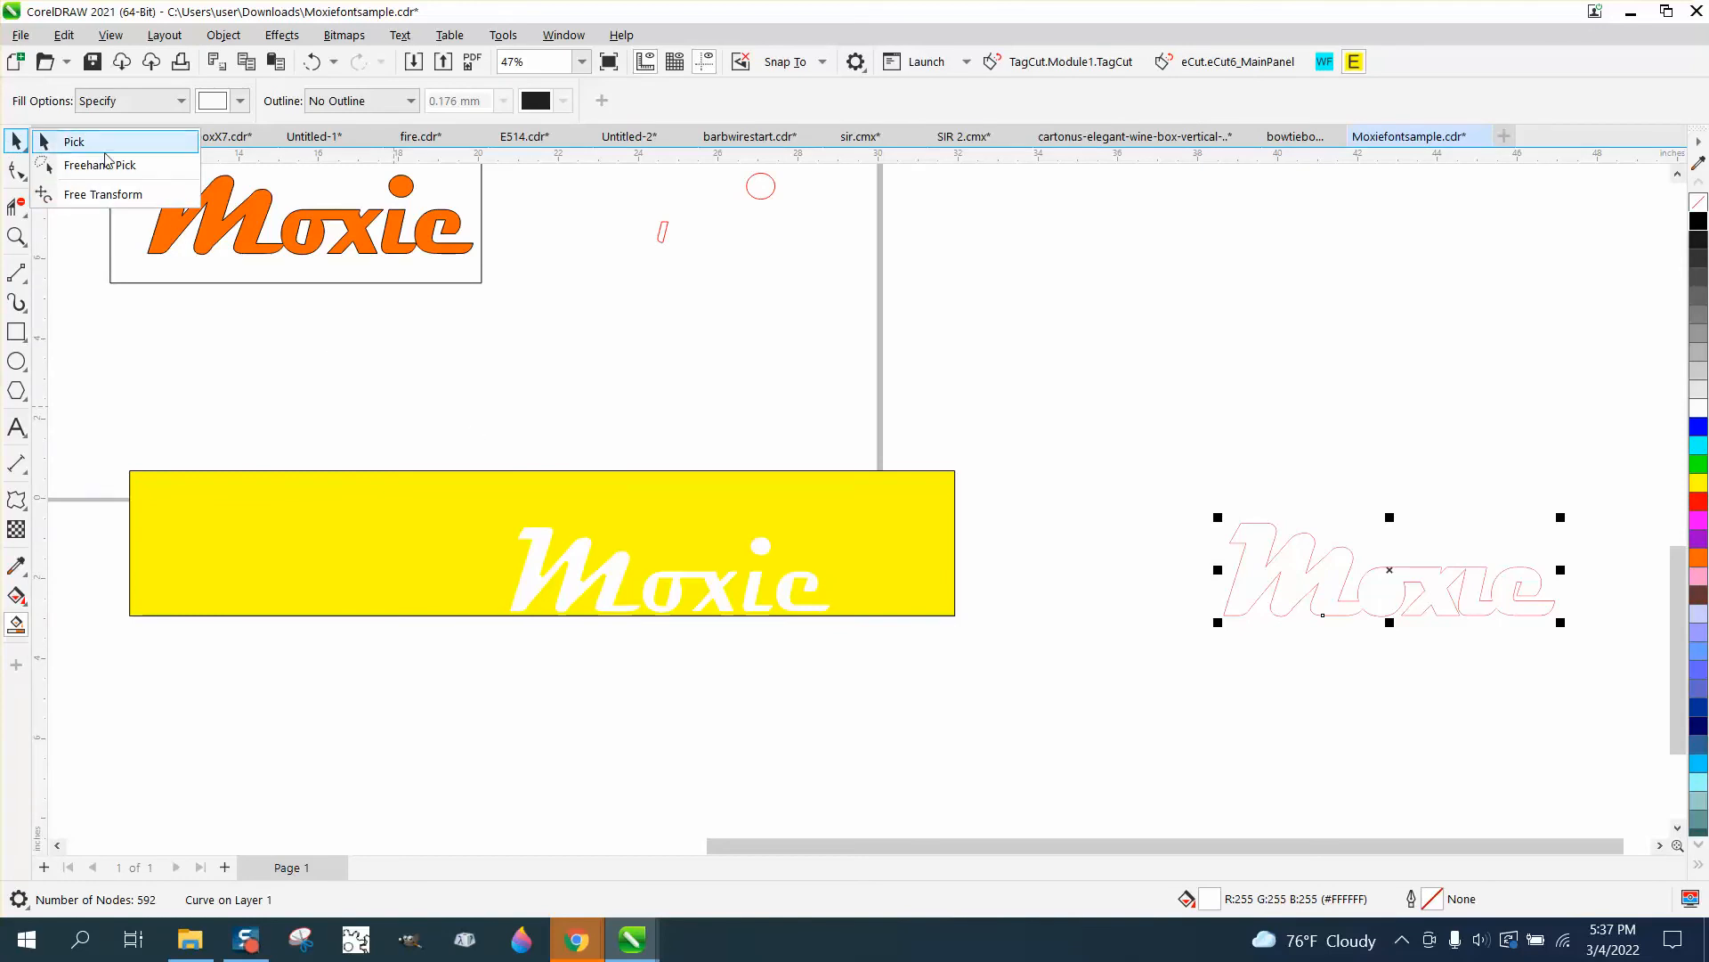
click(439, 382)
drag(481, 435, 920, 701)
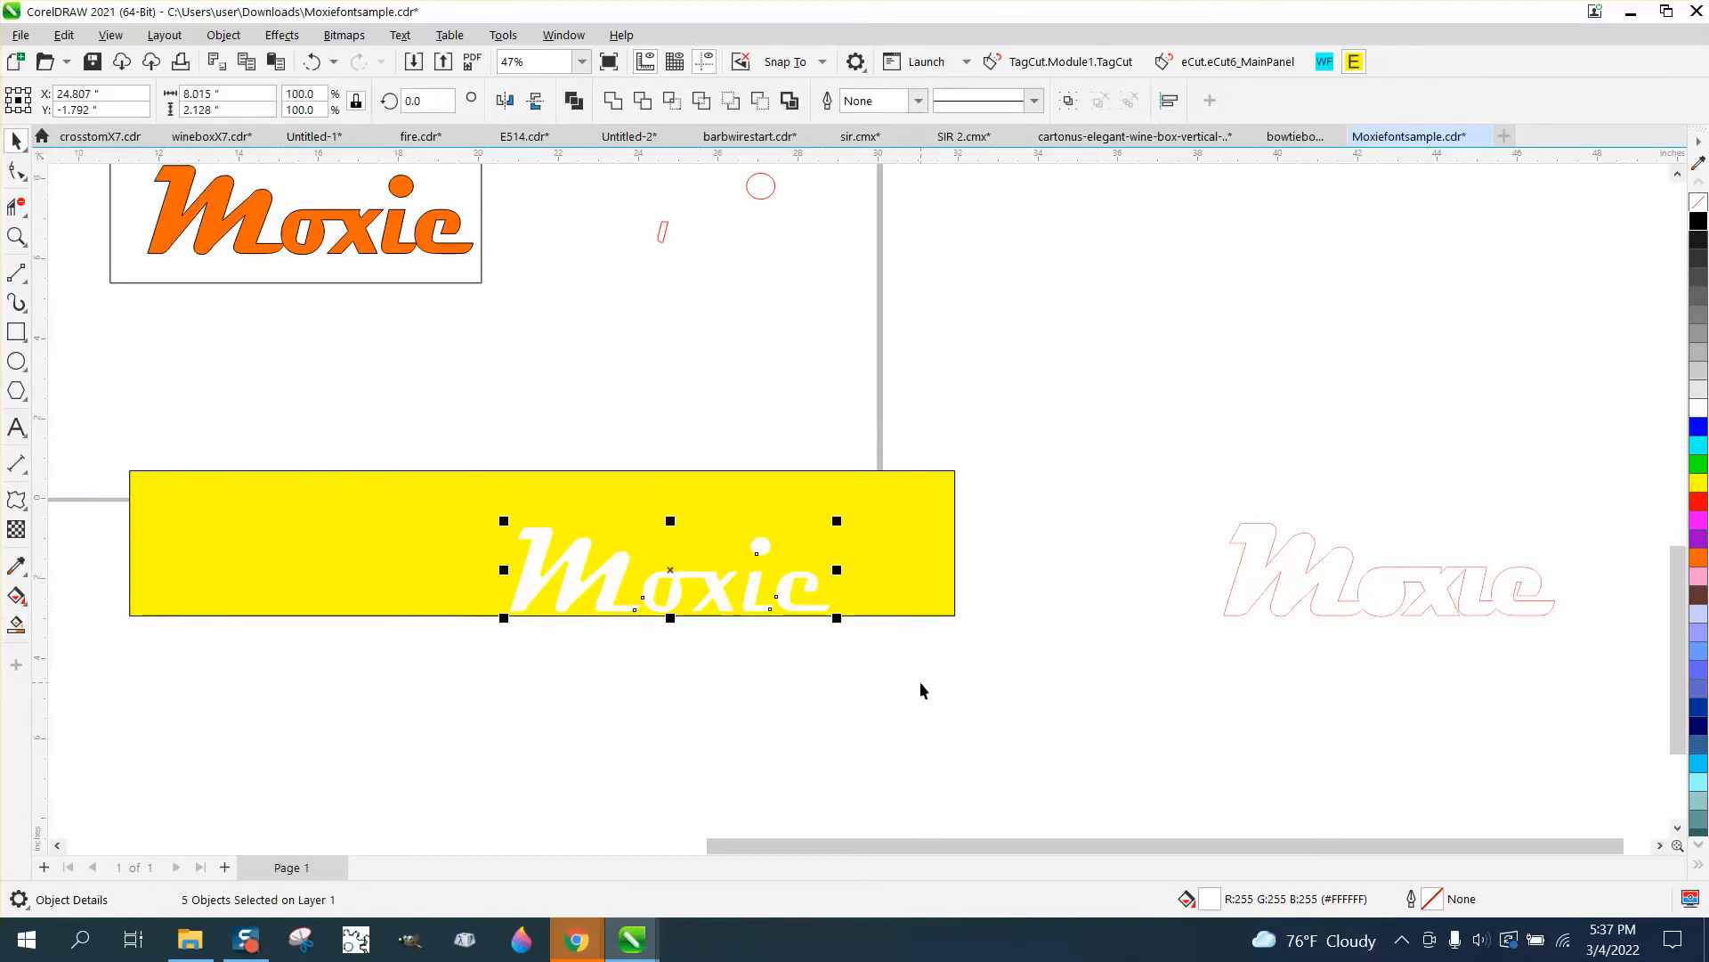
key(Delete)
Move the red contour lettering together with its white fill 18 inches left onto the yellow rectangle.
drag(1526, 671, 1589, 691)
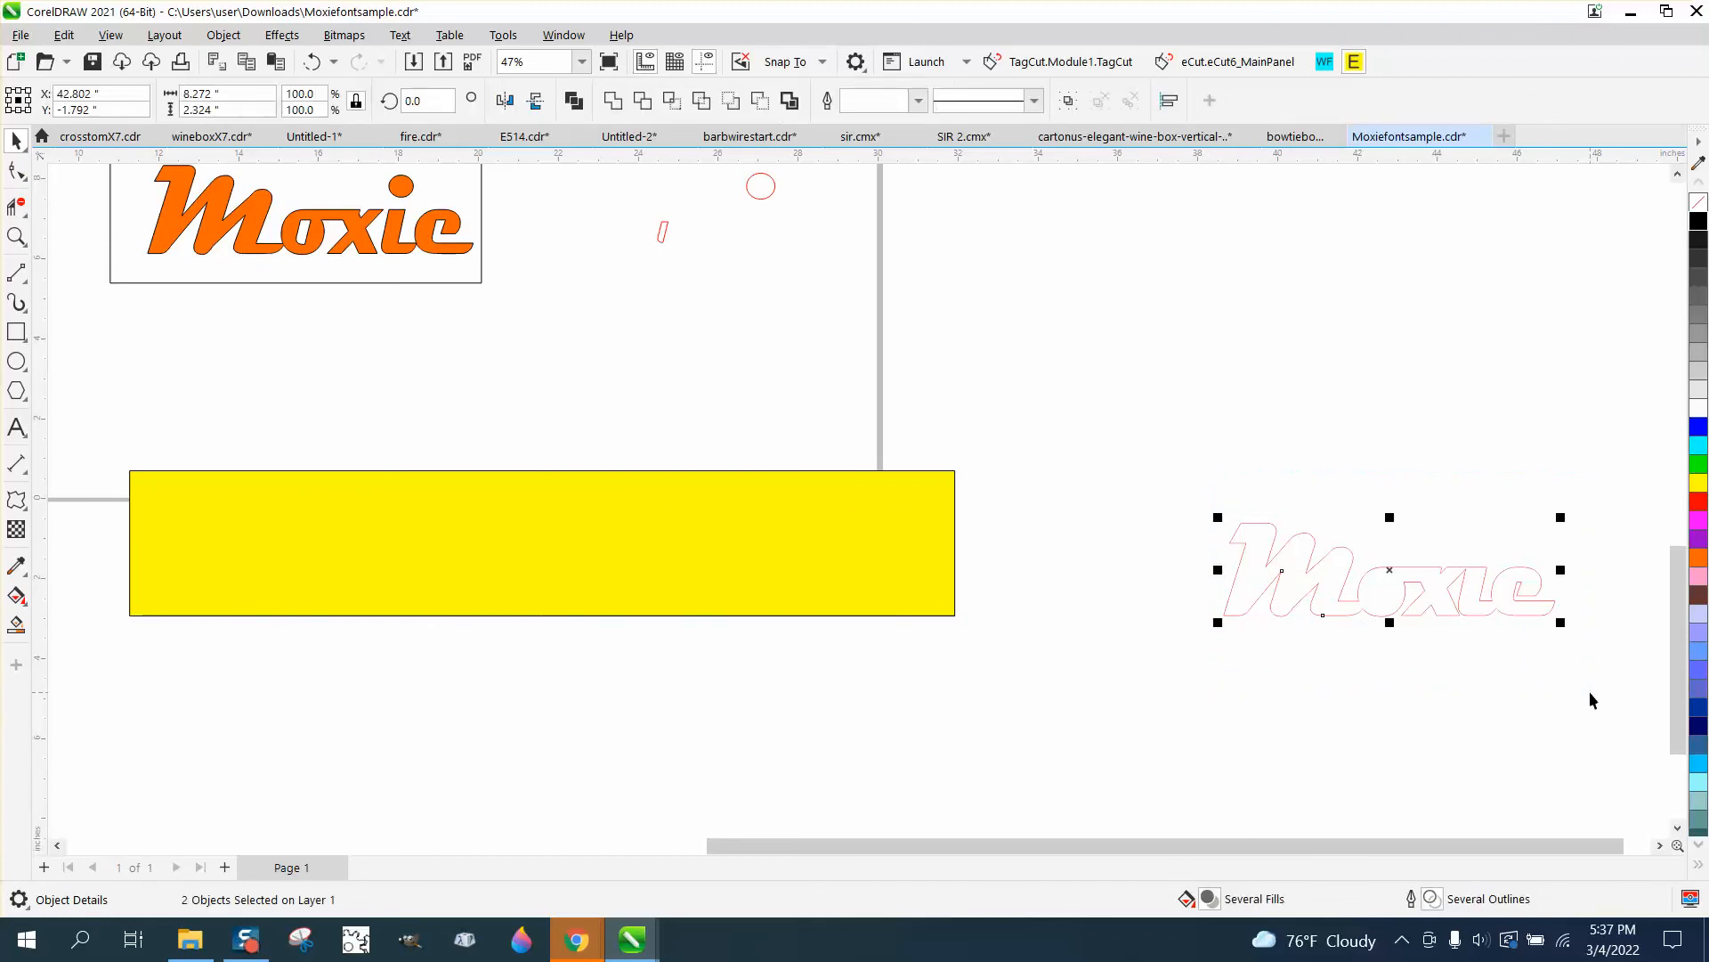
key(shift+Left)
key(shift+Left)
key(shift+Left)
key(shift+Left)
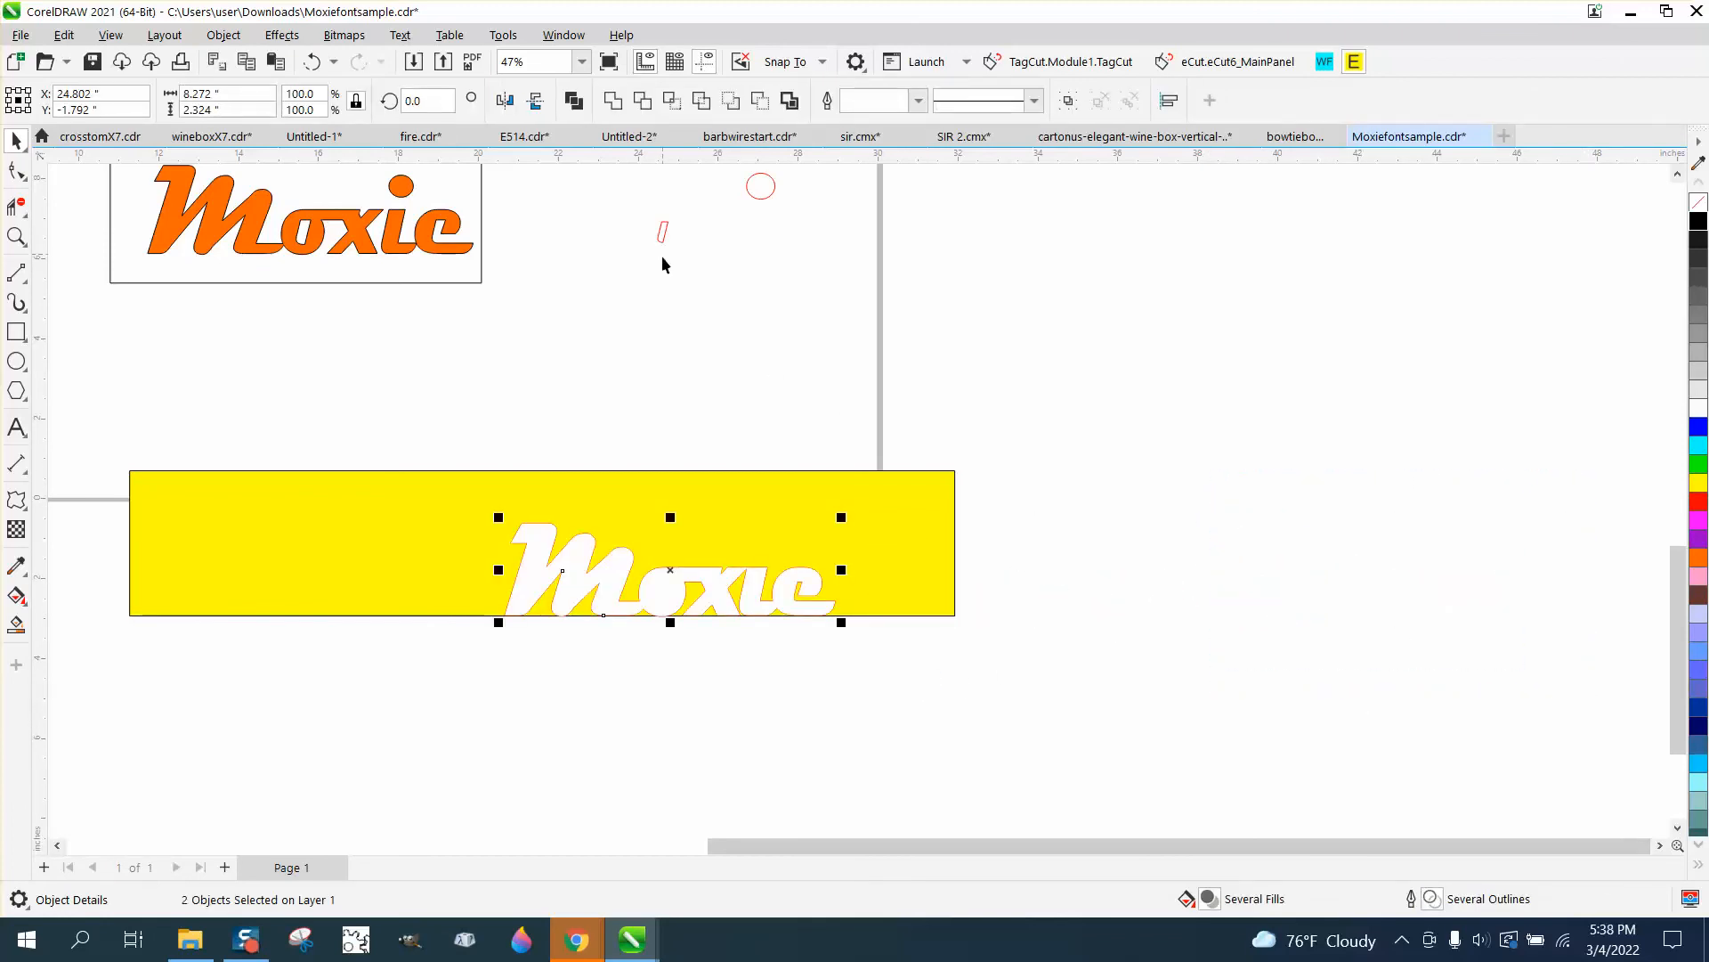
Move the outlines of the i's dot and the o's inner opening 9 inches down onto the white lettering.
scroll(660, 255, down, 1)
drag(630, 173, 856, 269)
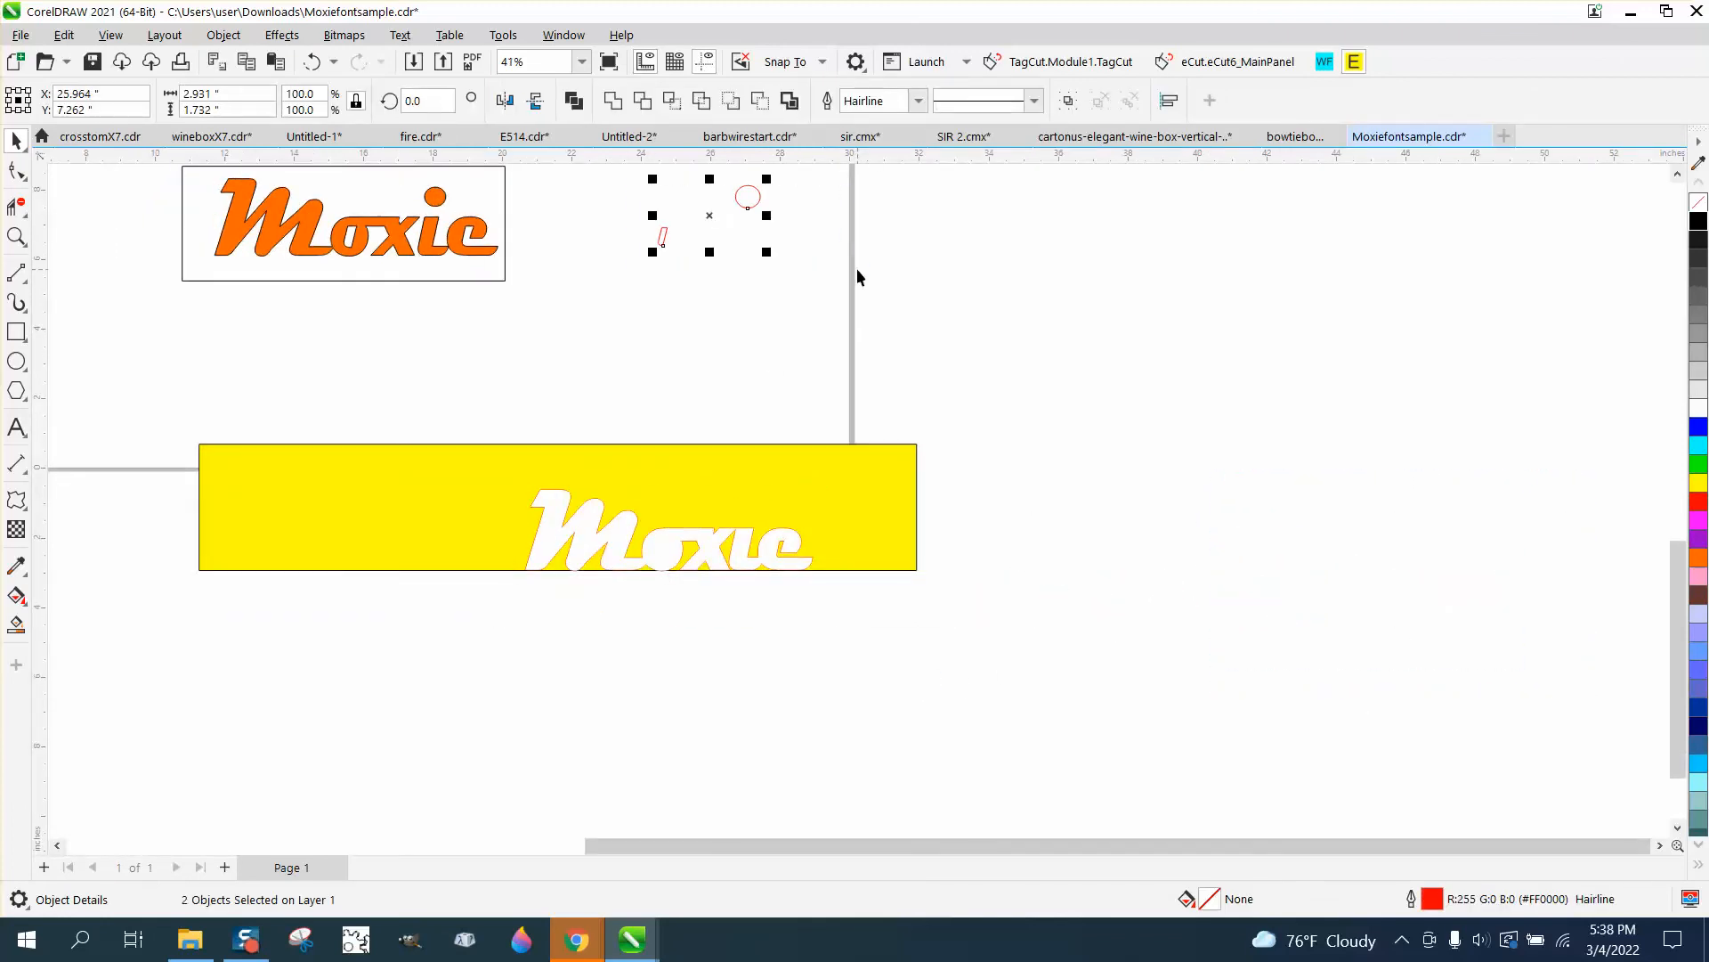
key(shift+Down)
key(shift+Down)
key(shift+Down)
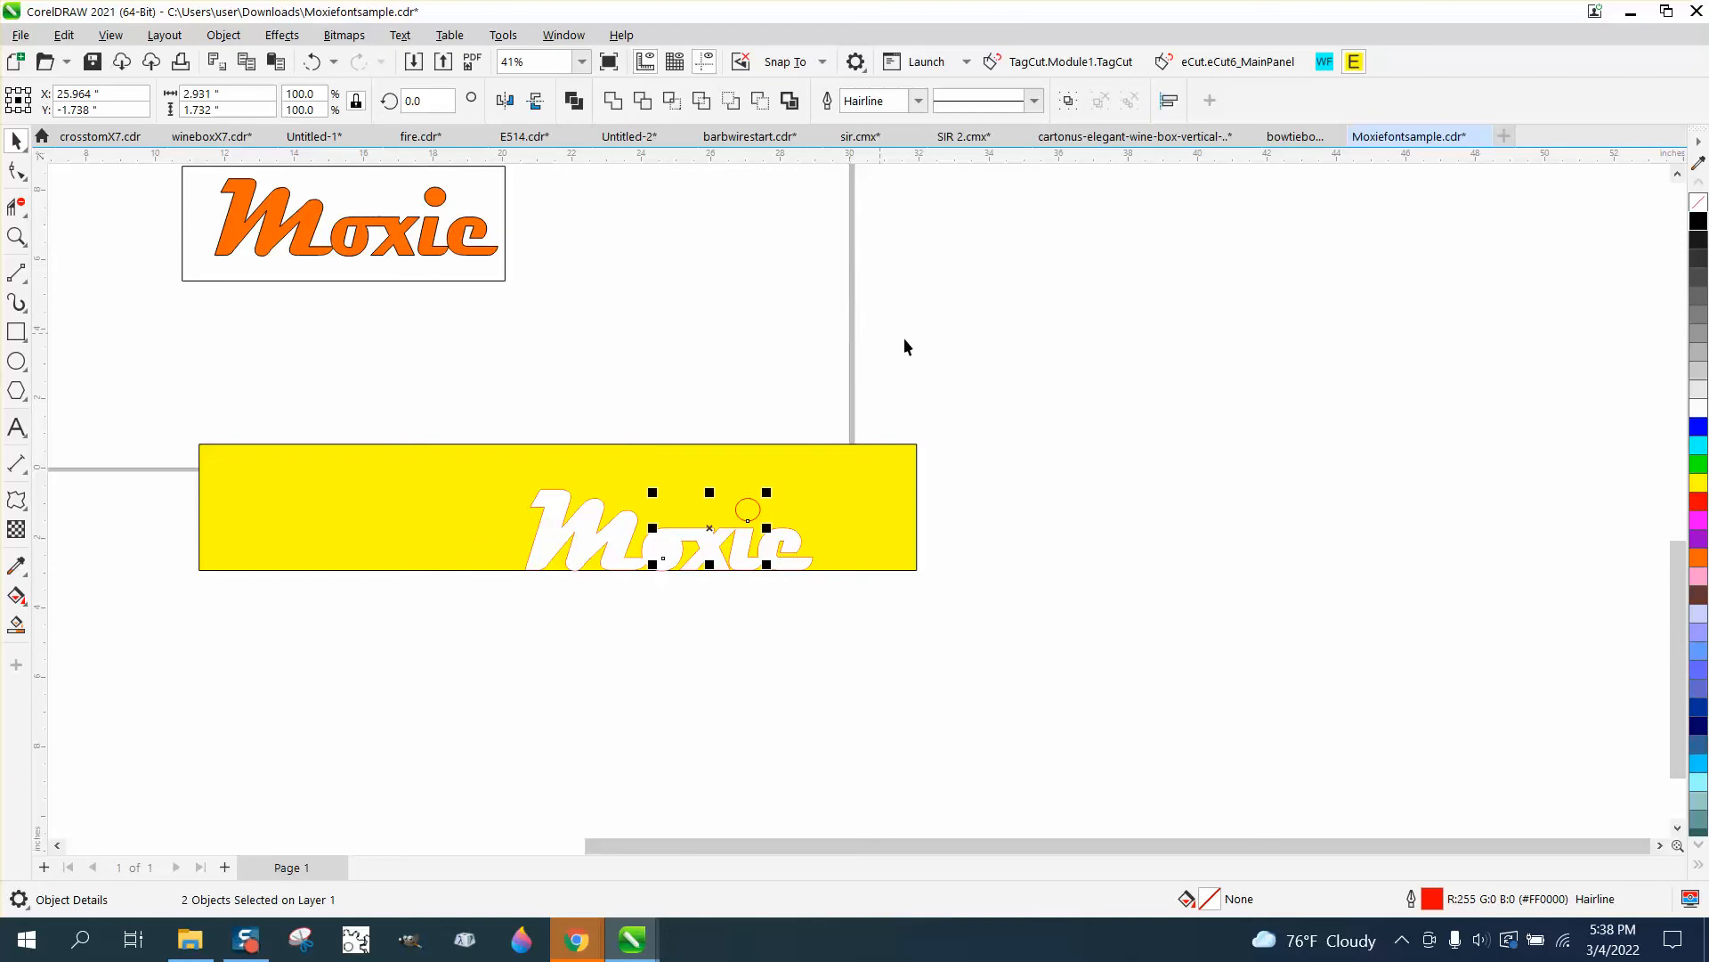
Bring the outlines of the i's dot and the o's inner opening to the front of the page.
click(16, 236)
drag(552, 479, 897, 640)
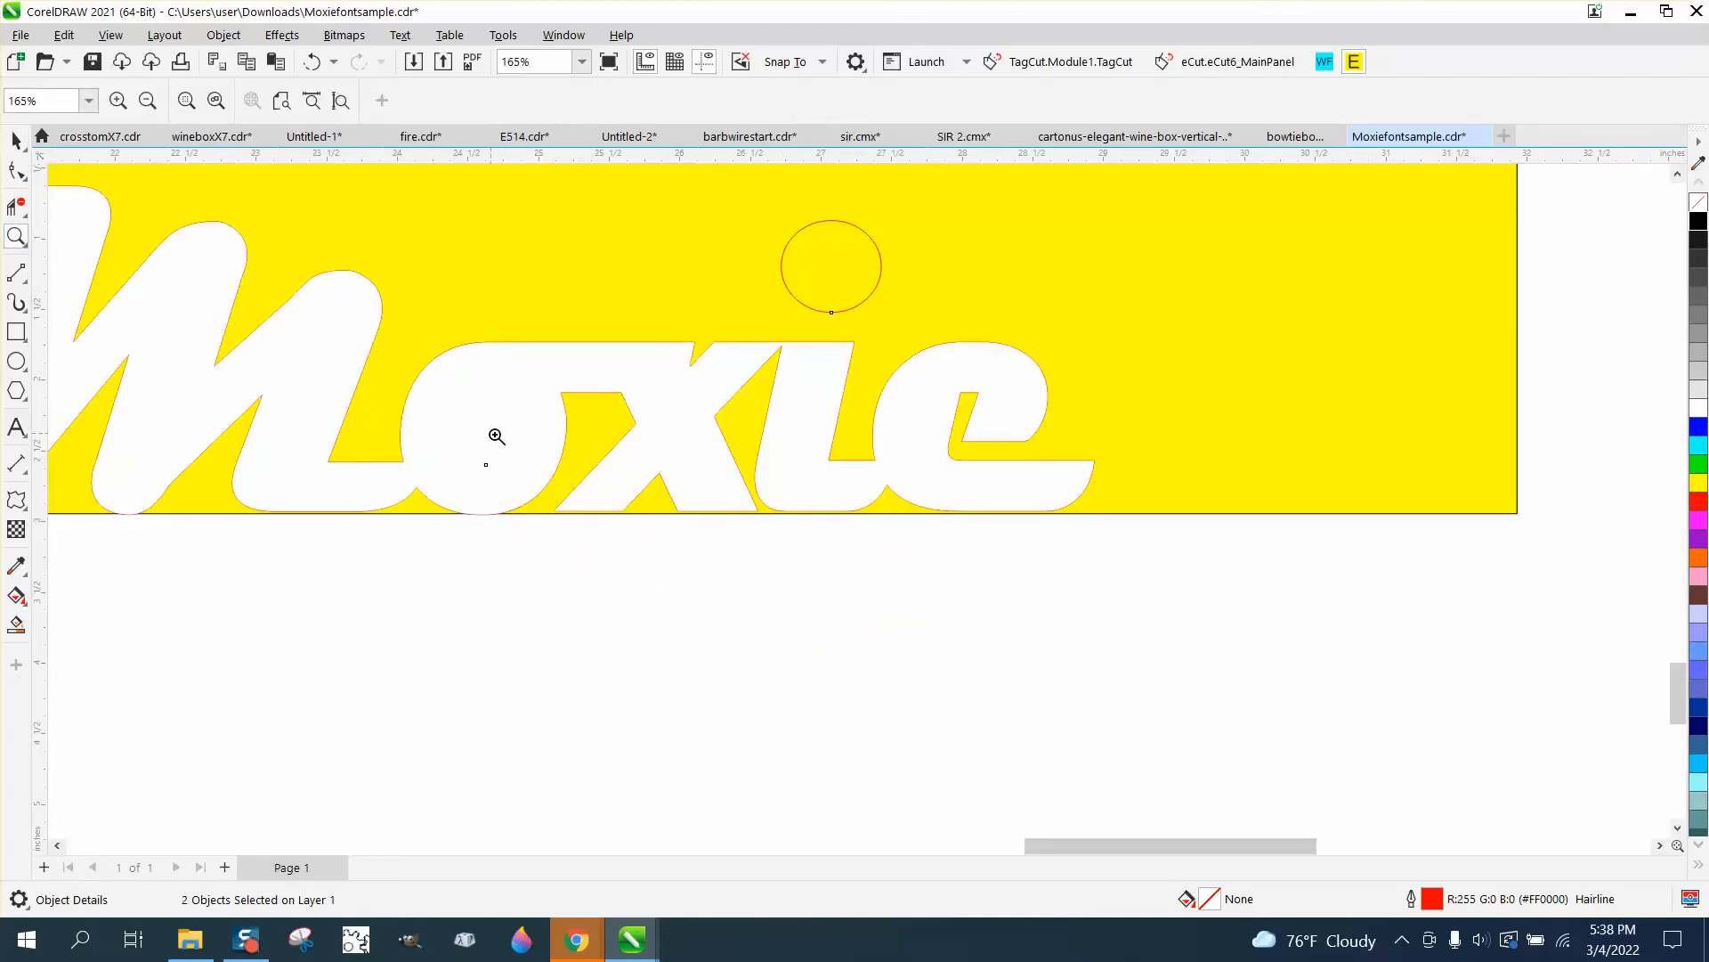
click(16, 140)
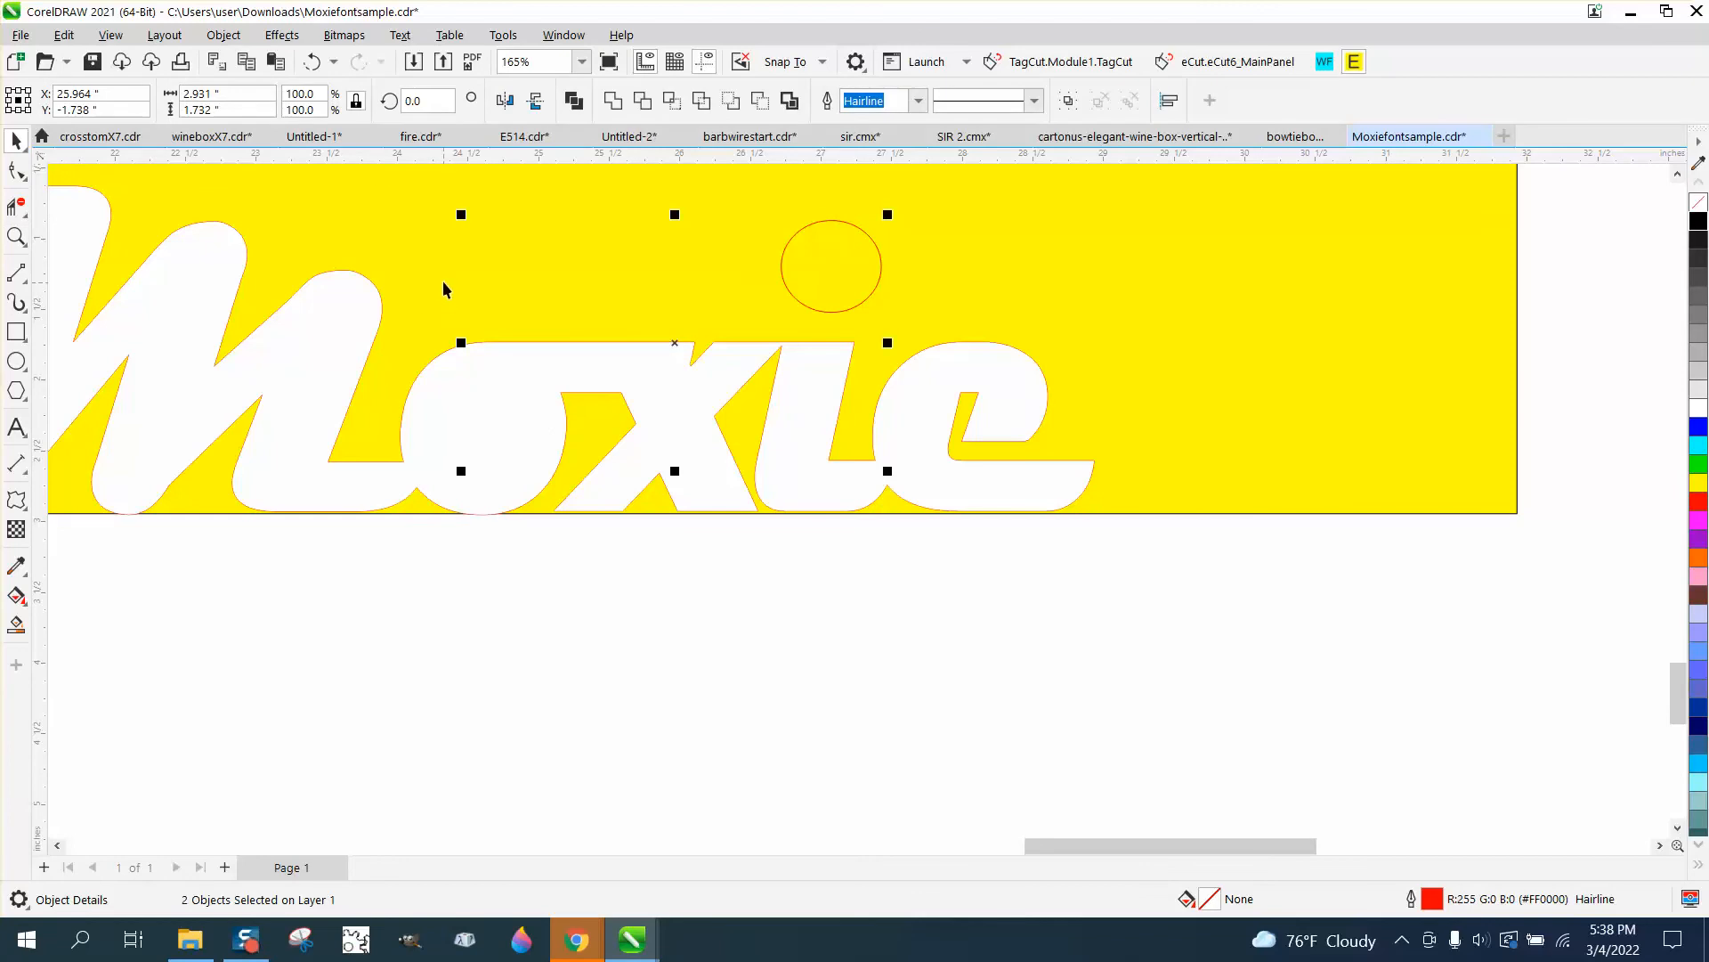
click(223, 35)
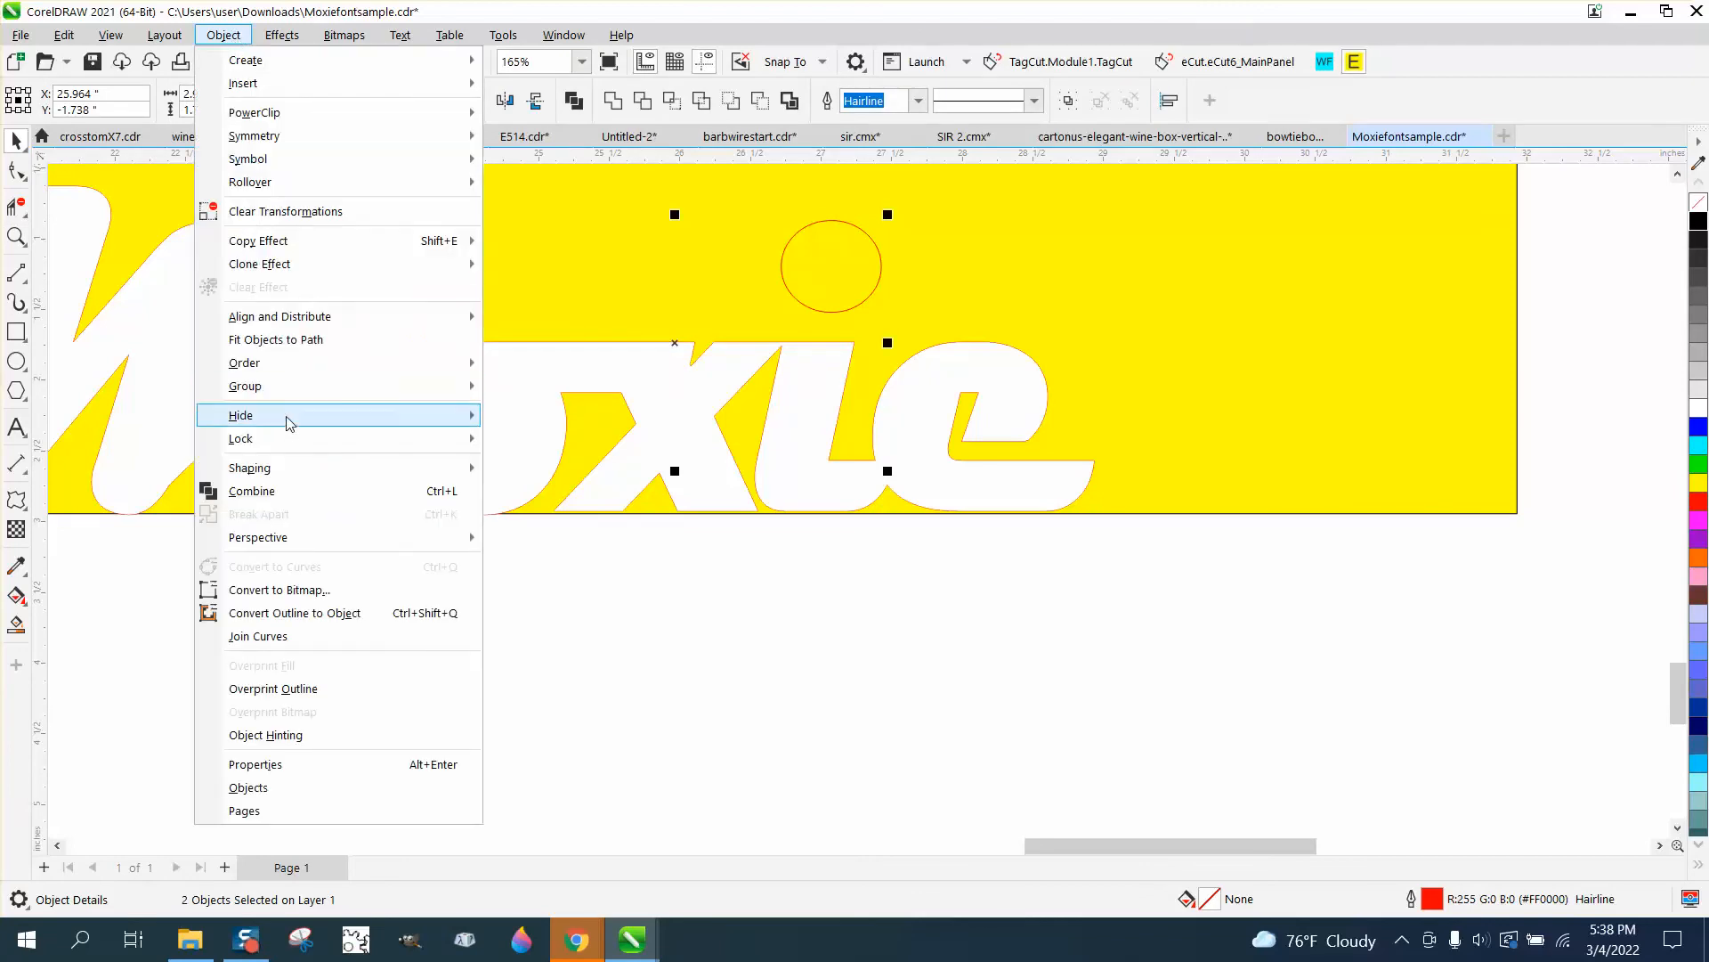
mouse_move(286, 411)
mouse_move(286, 365)
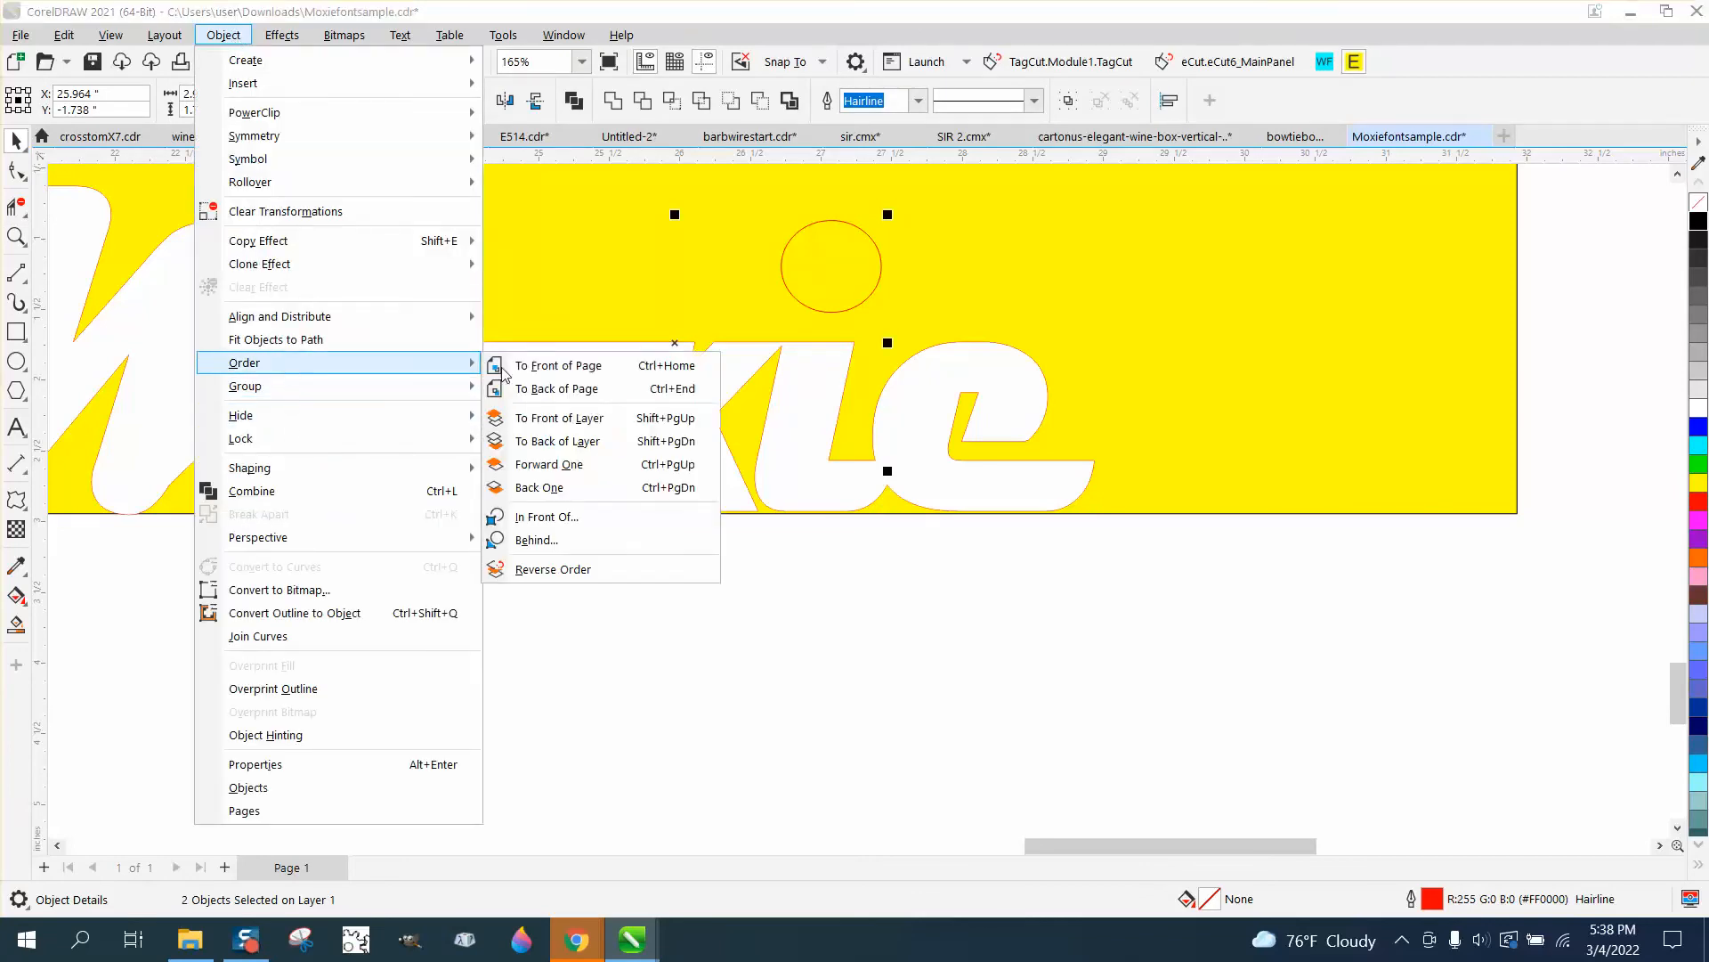
click(564, 367)
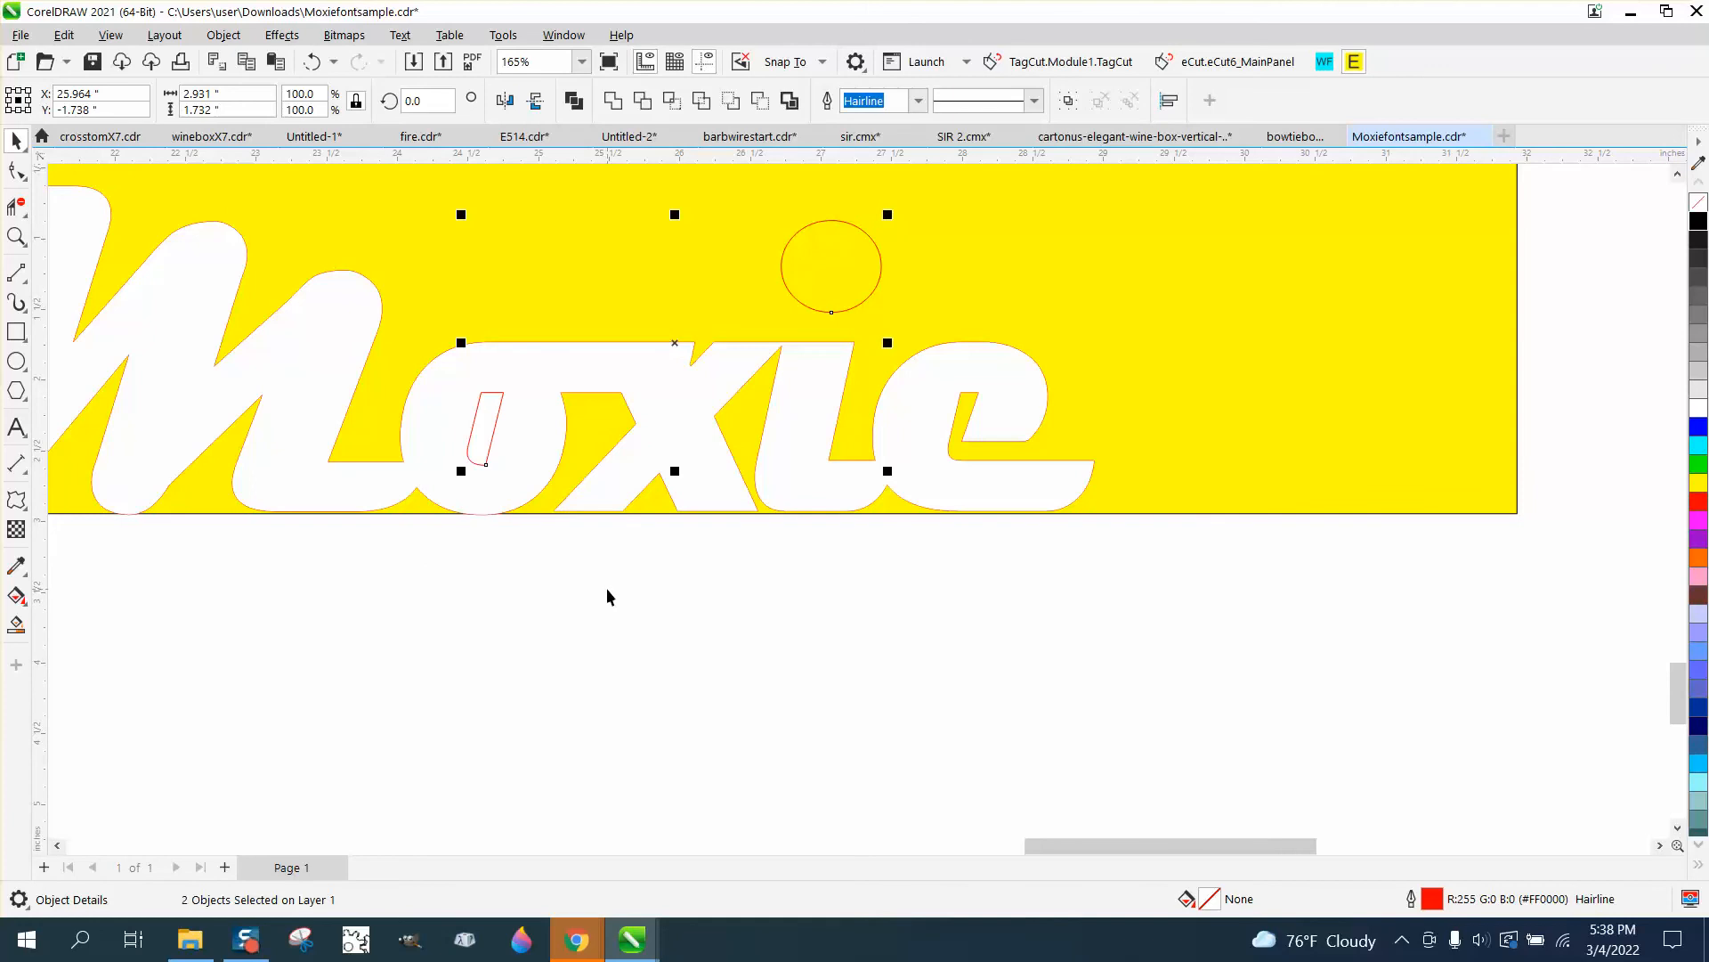
Fill the dot of the i with white and no outline using Smart Fill.
scroll(944, 465, down, 1)
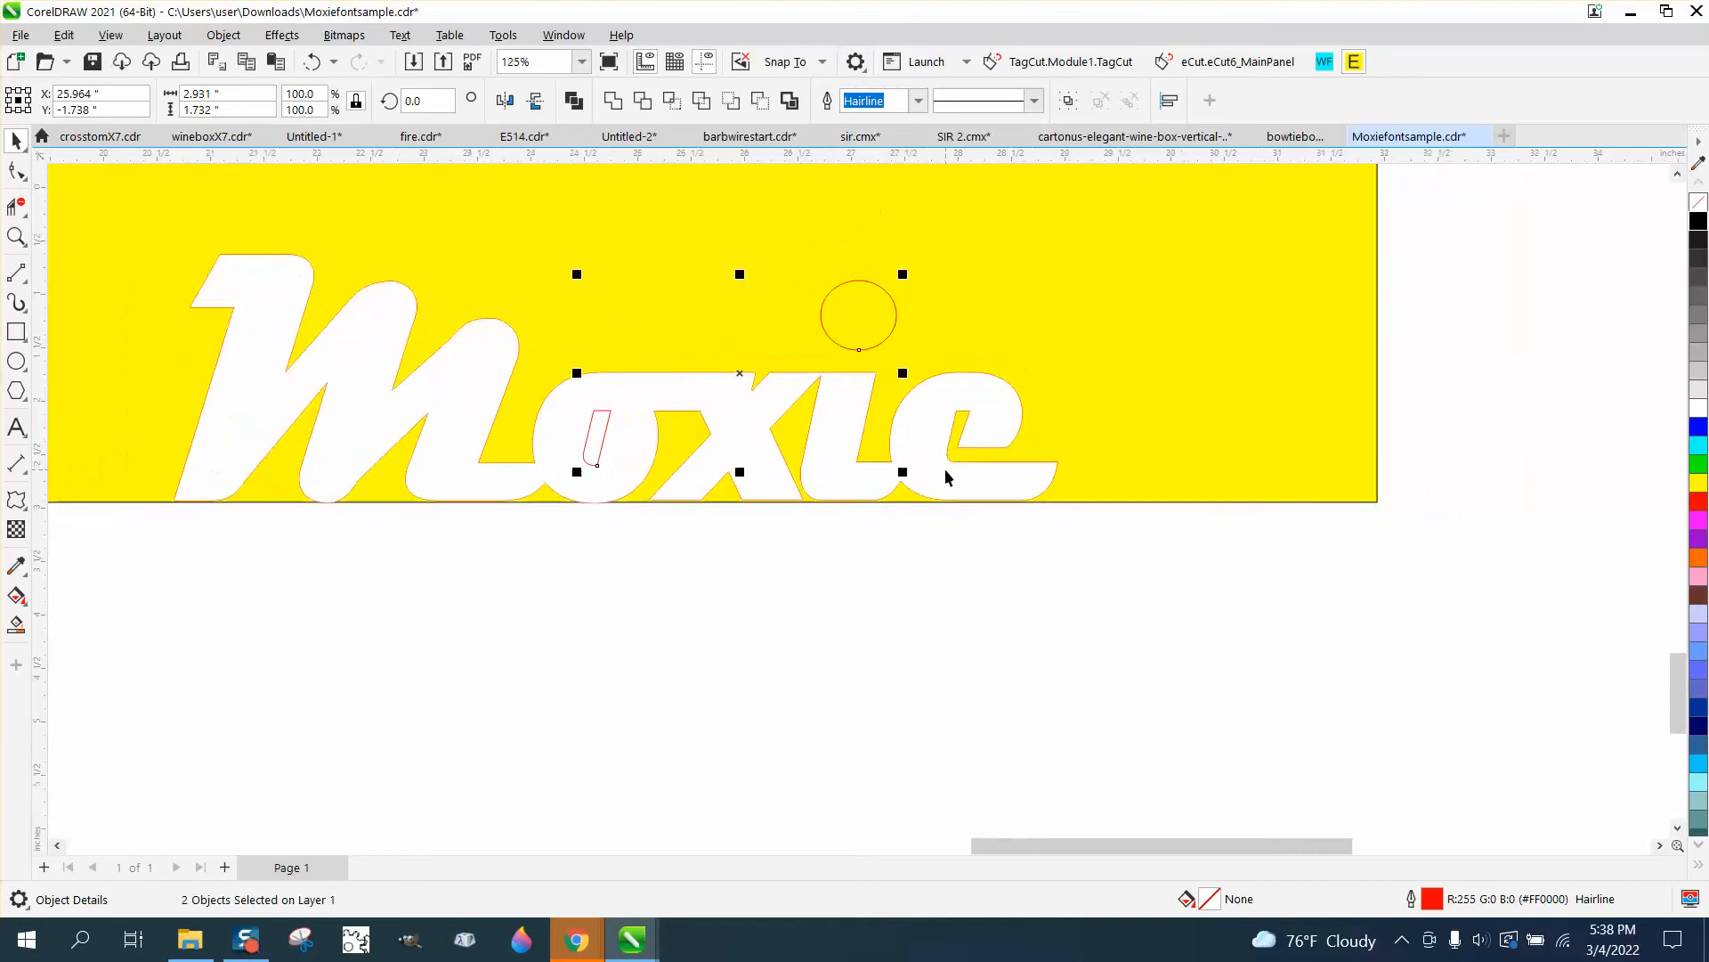
scroll(944, 468, down, 1)
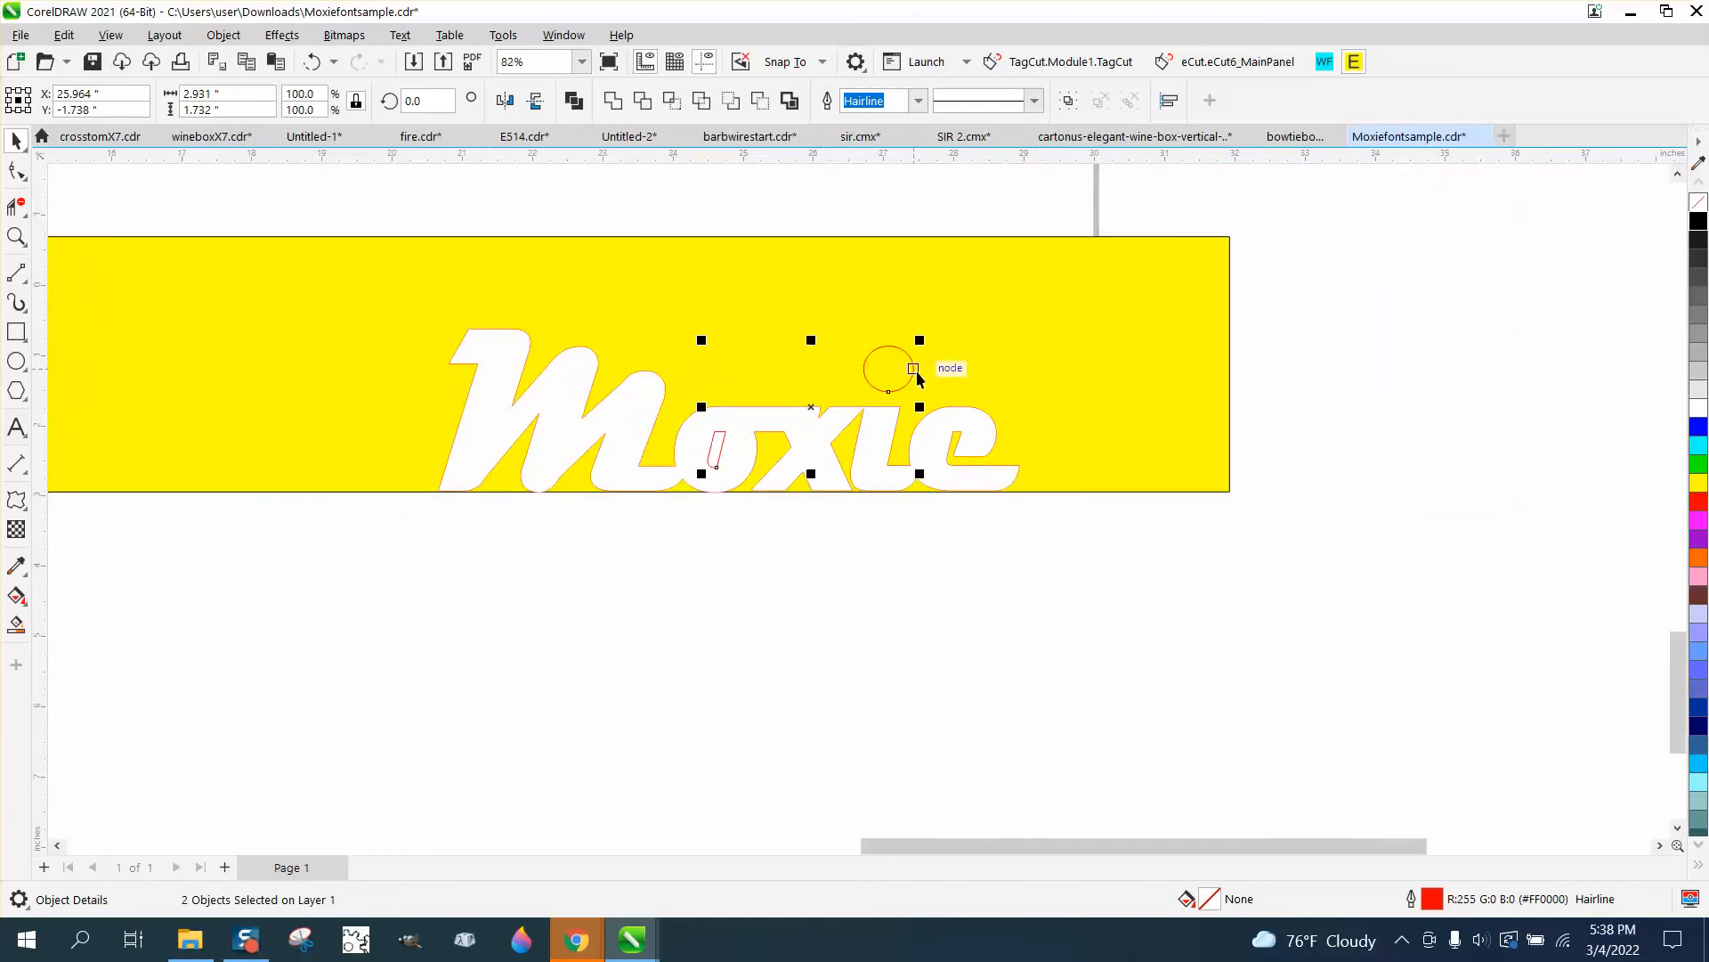
click(20, 626)
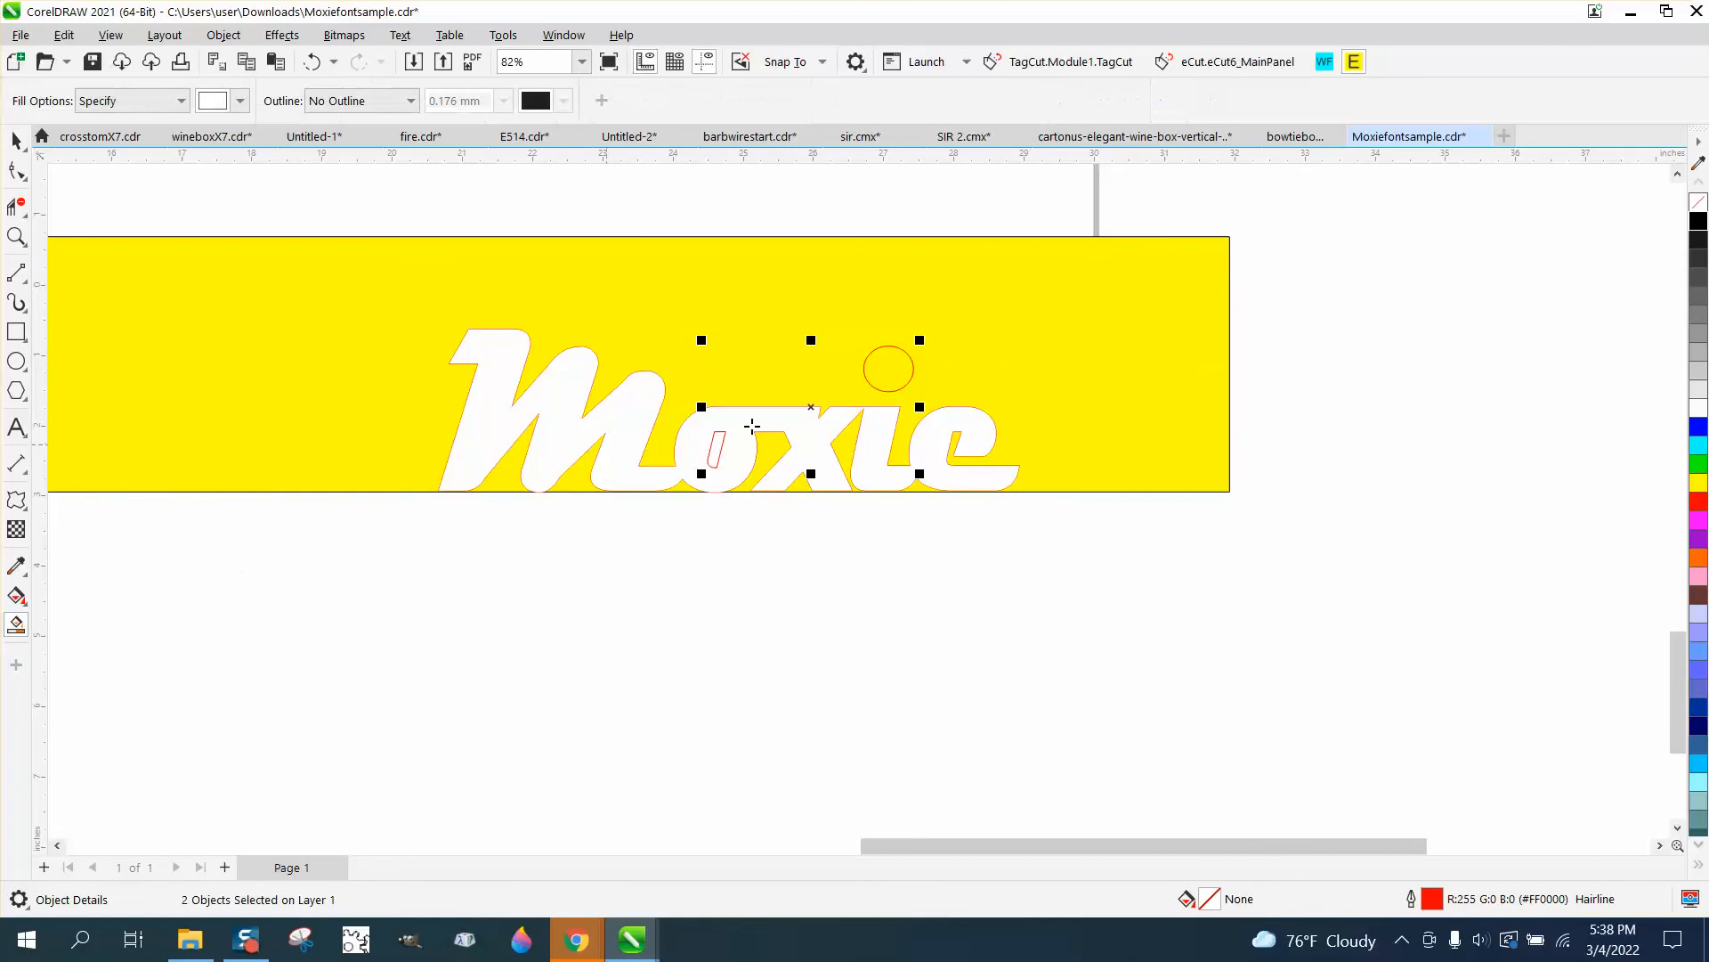
click(906, 357)
scroll(906, 357, down, 3)
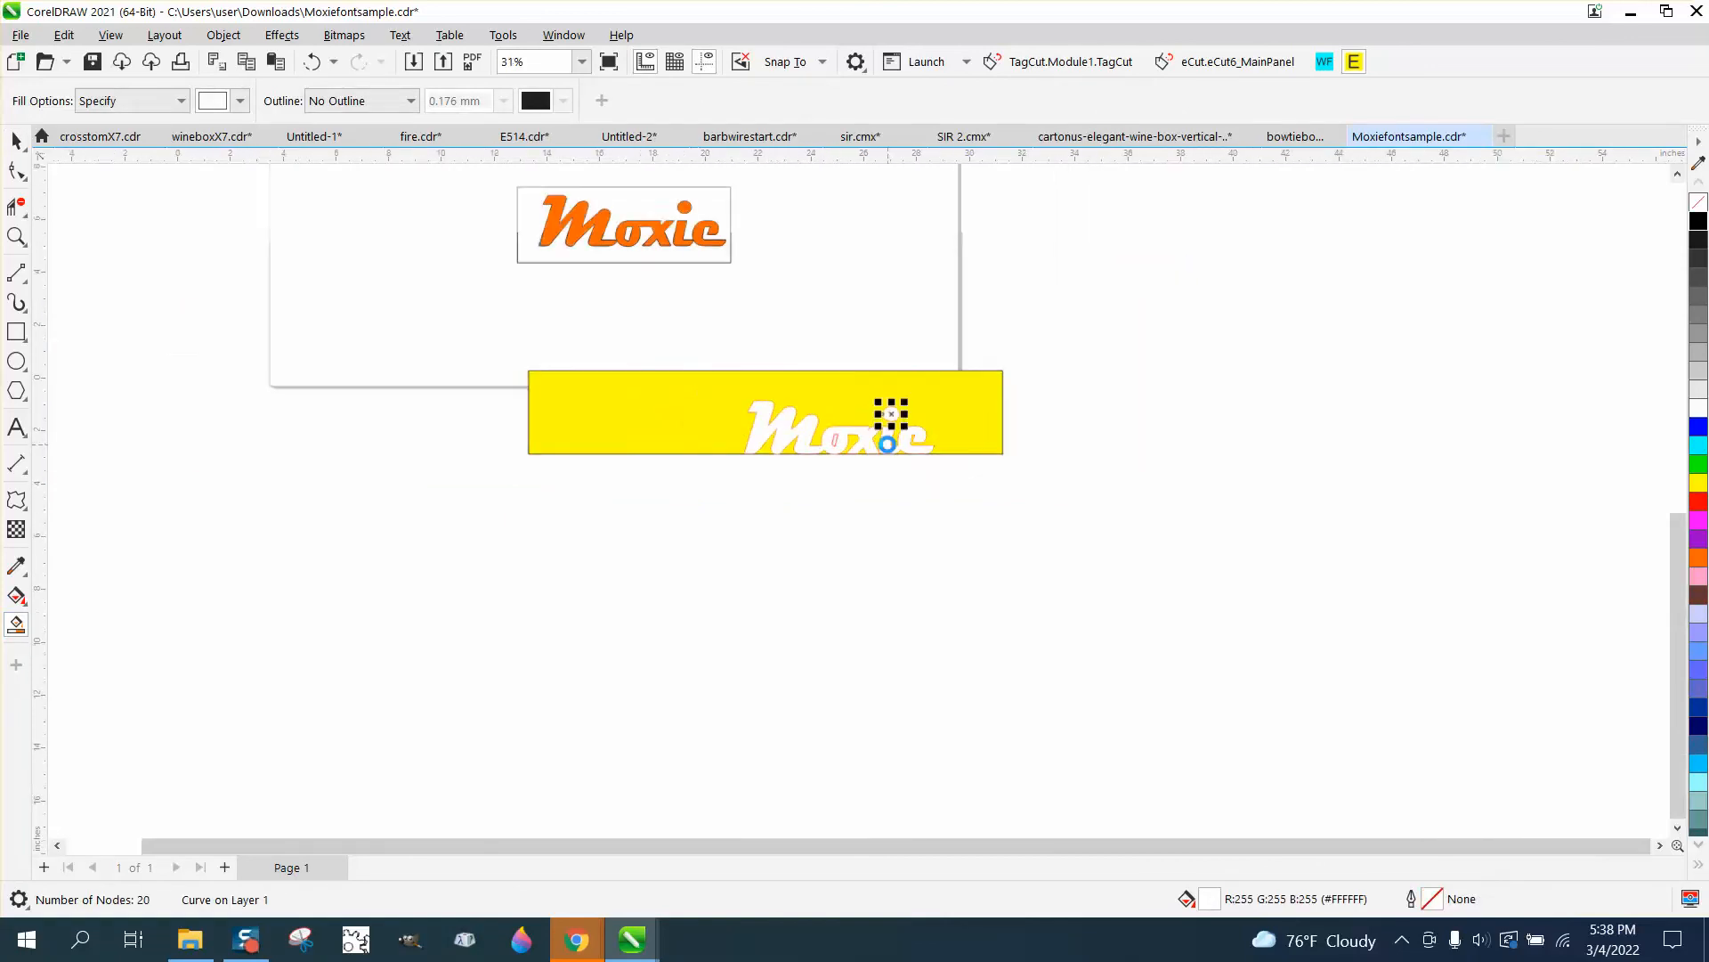
Group the five pieces of the white contour lettering and move the group 9 inches up and 9 inches left over the orange Moxie.
click(16, 140)
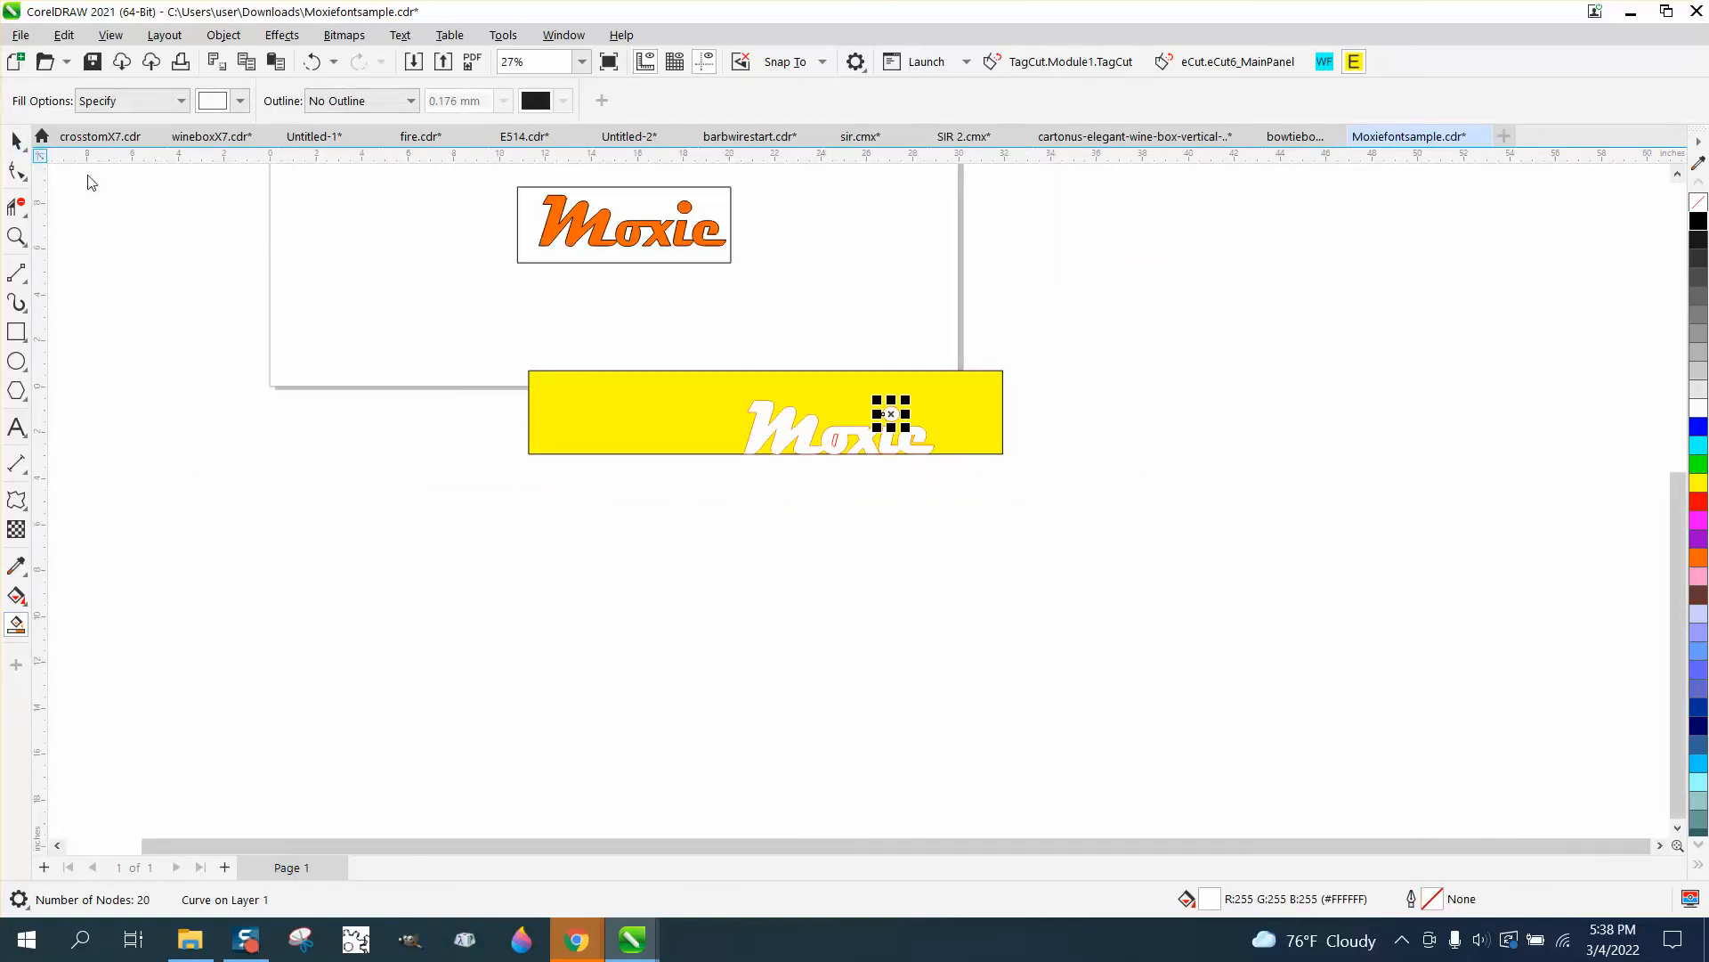
drag(952, 495, 955, 495)
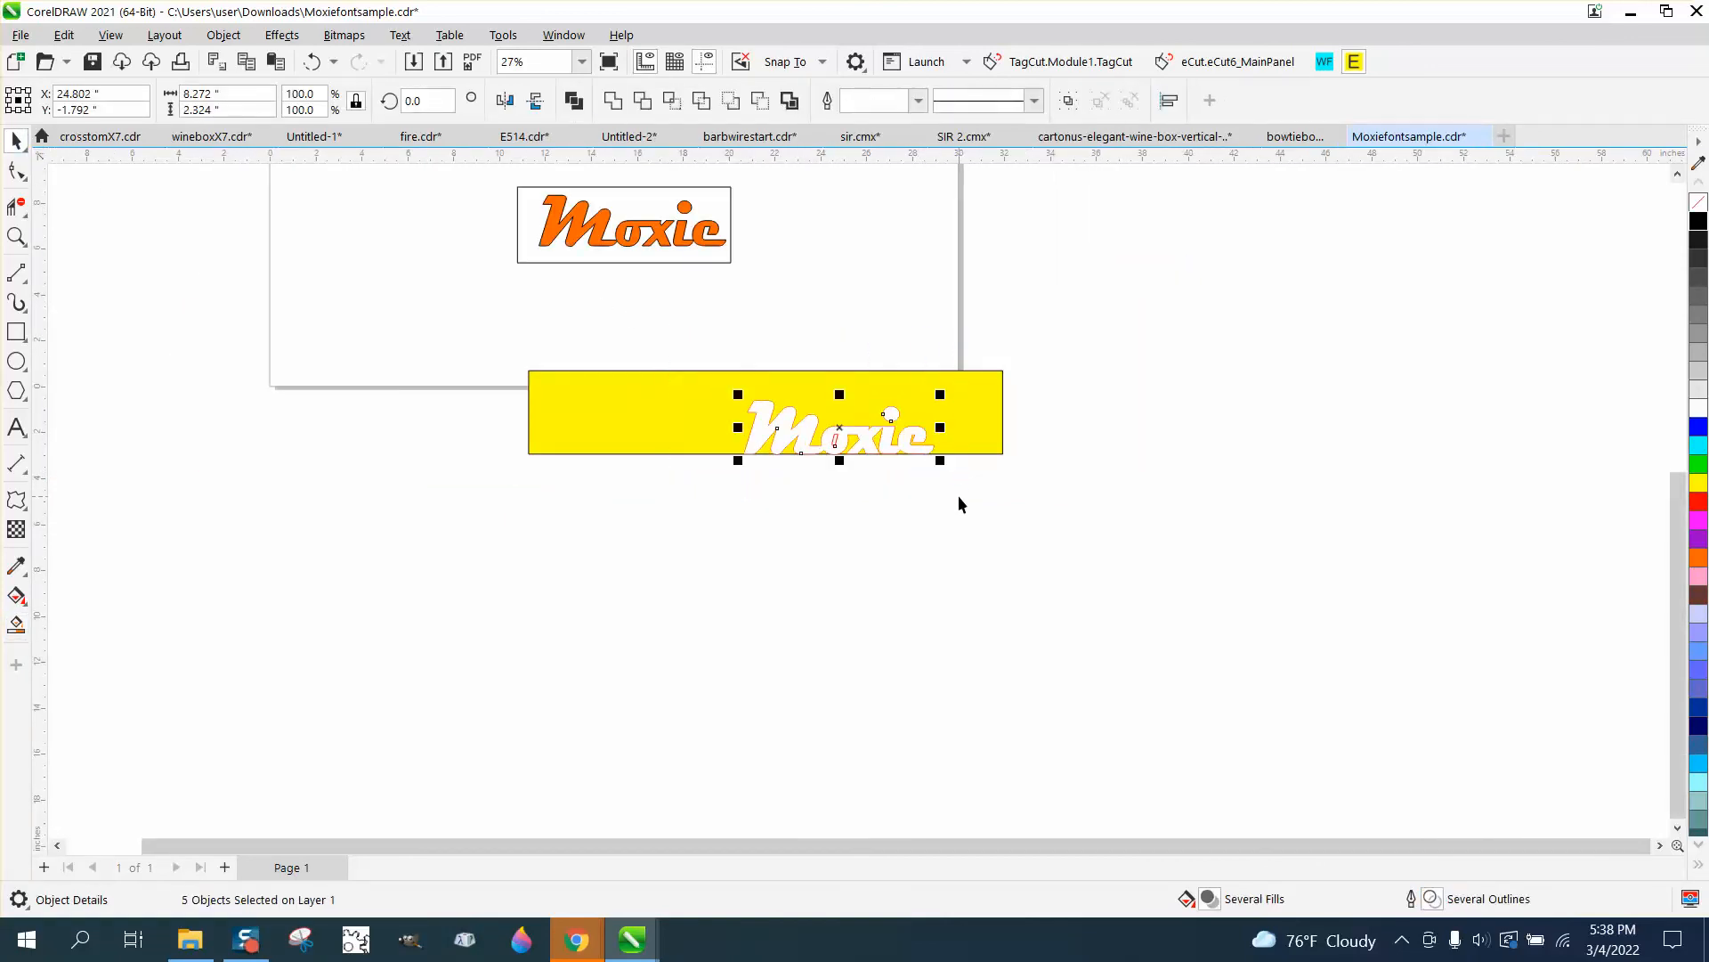
key(ctrl+g)
key(Up)
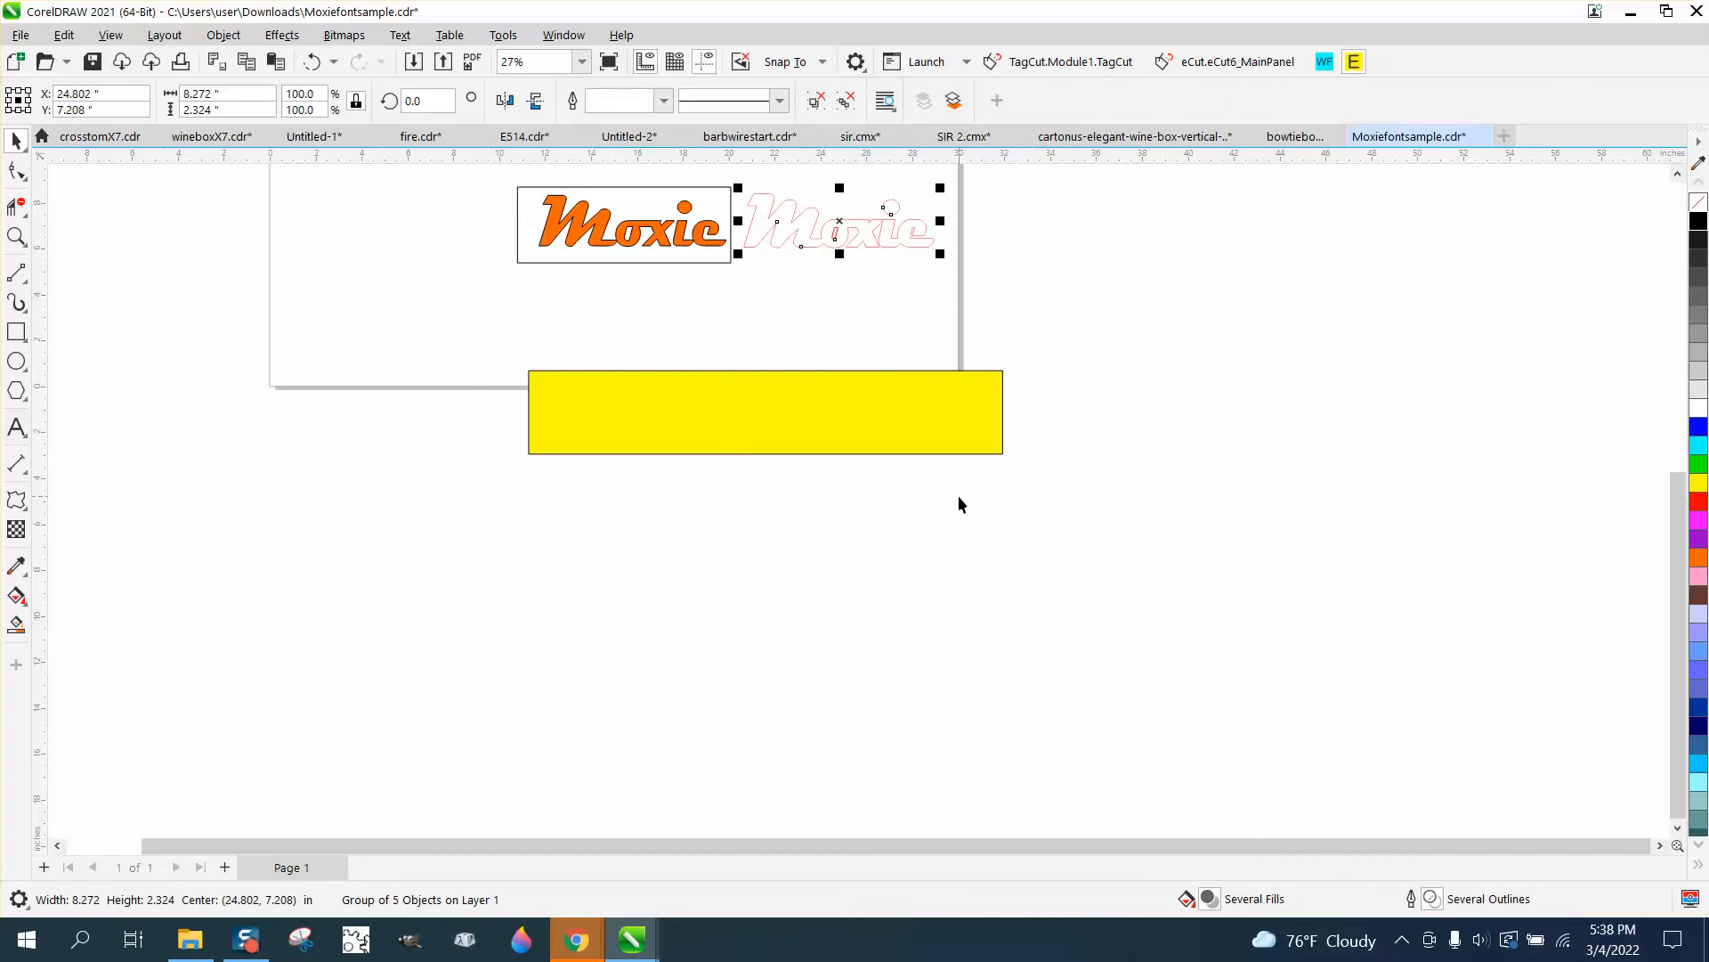
key(Left)
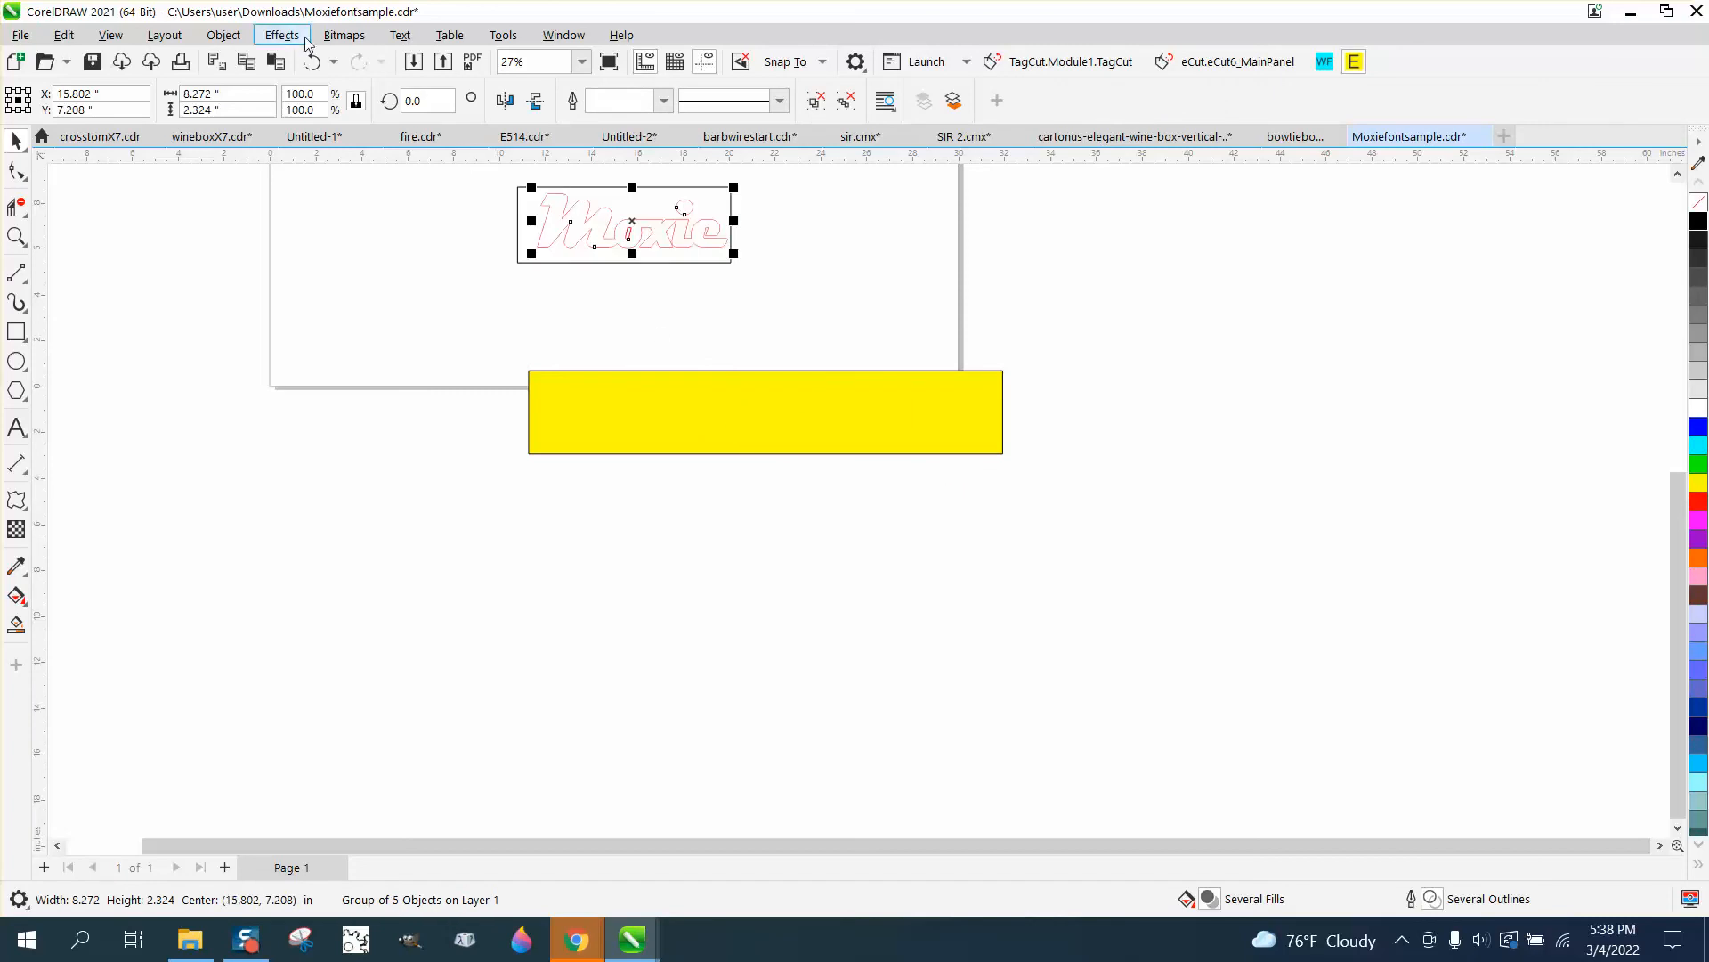
Send the grouped white contour lettering to the back of the page, behind the orange Moxie.
click(224, 34)
mouse_move(304, 366)
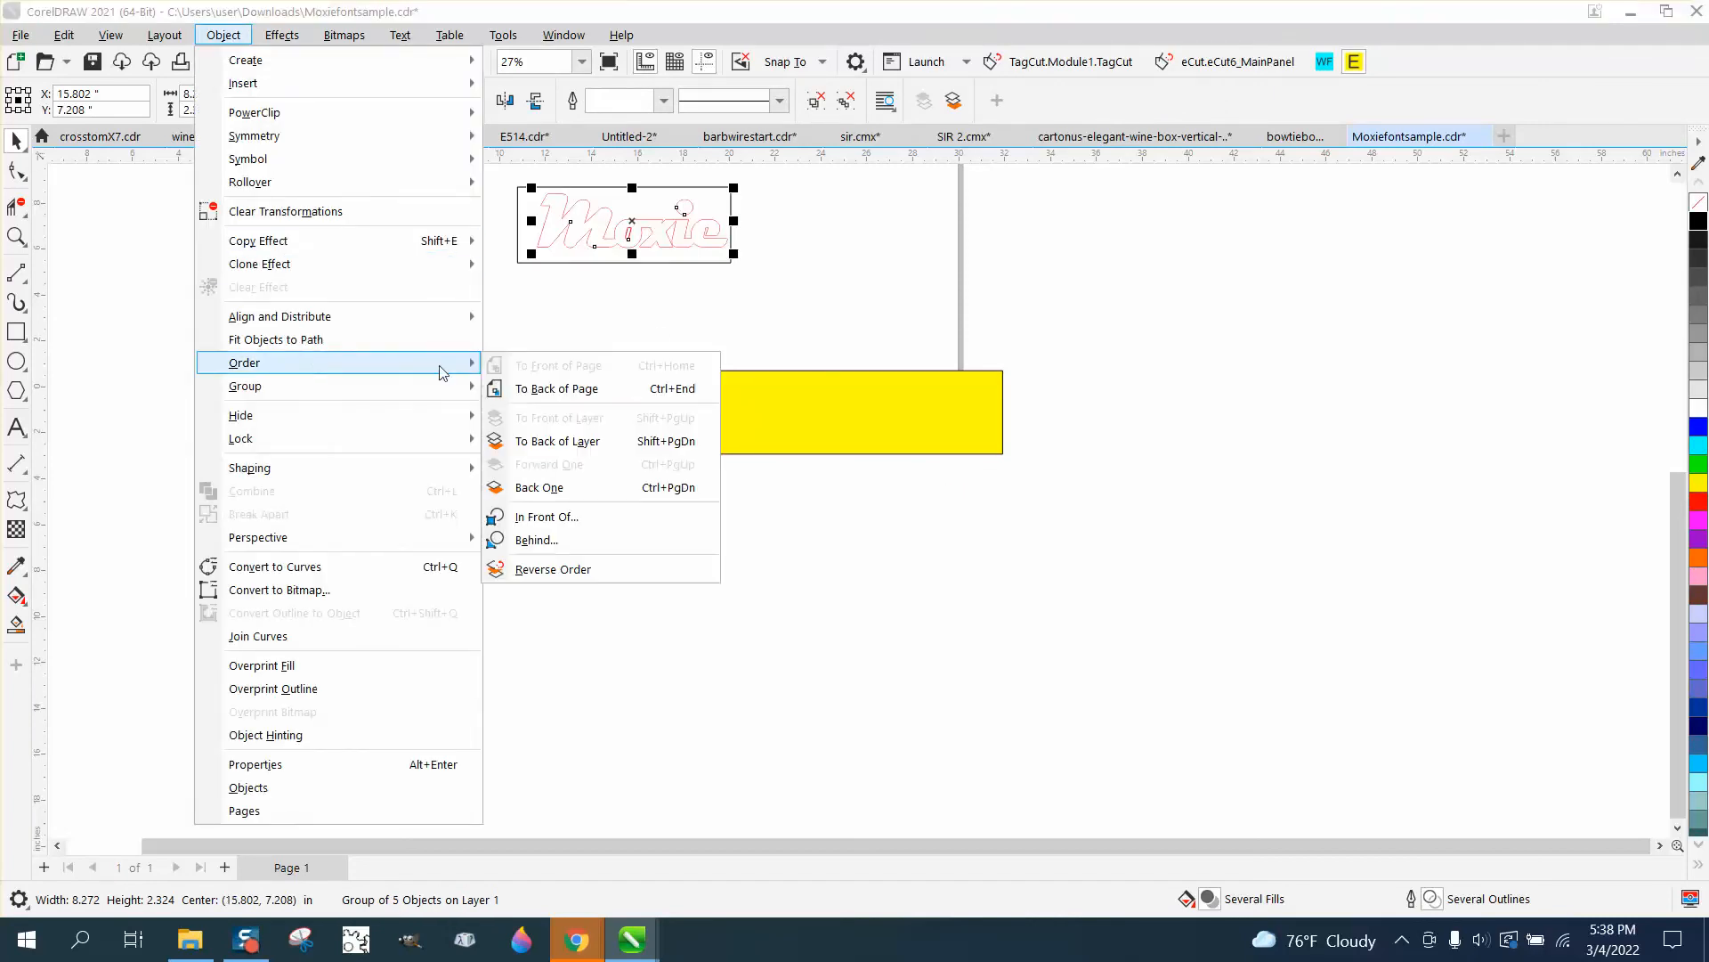
click(515, 388)
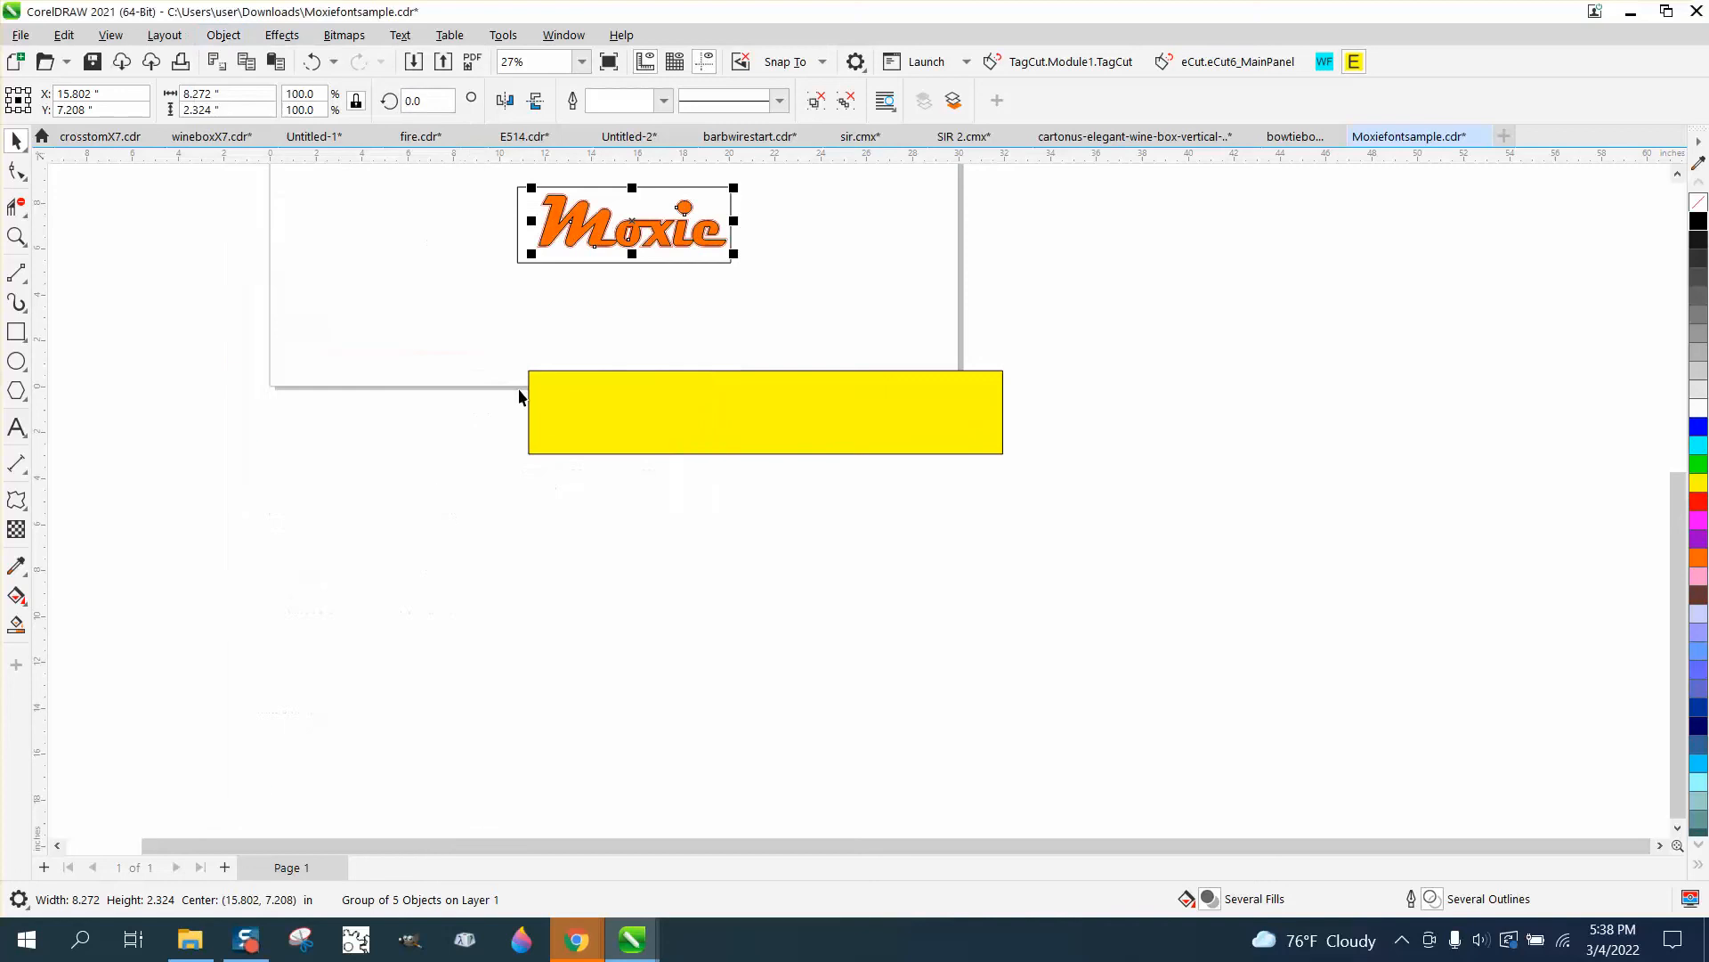
click(16, 236)
drag(516, 183, 848, 305)
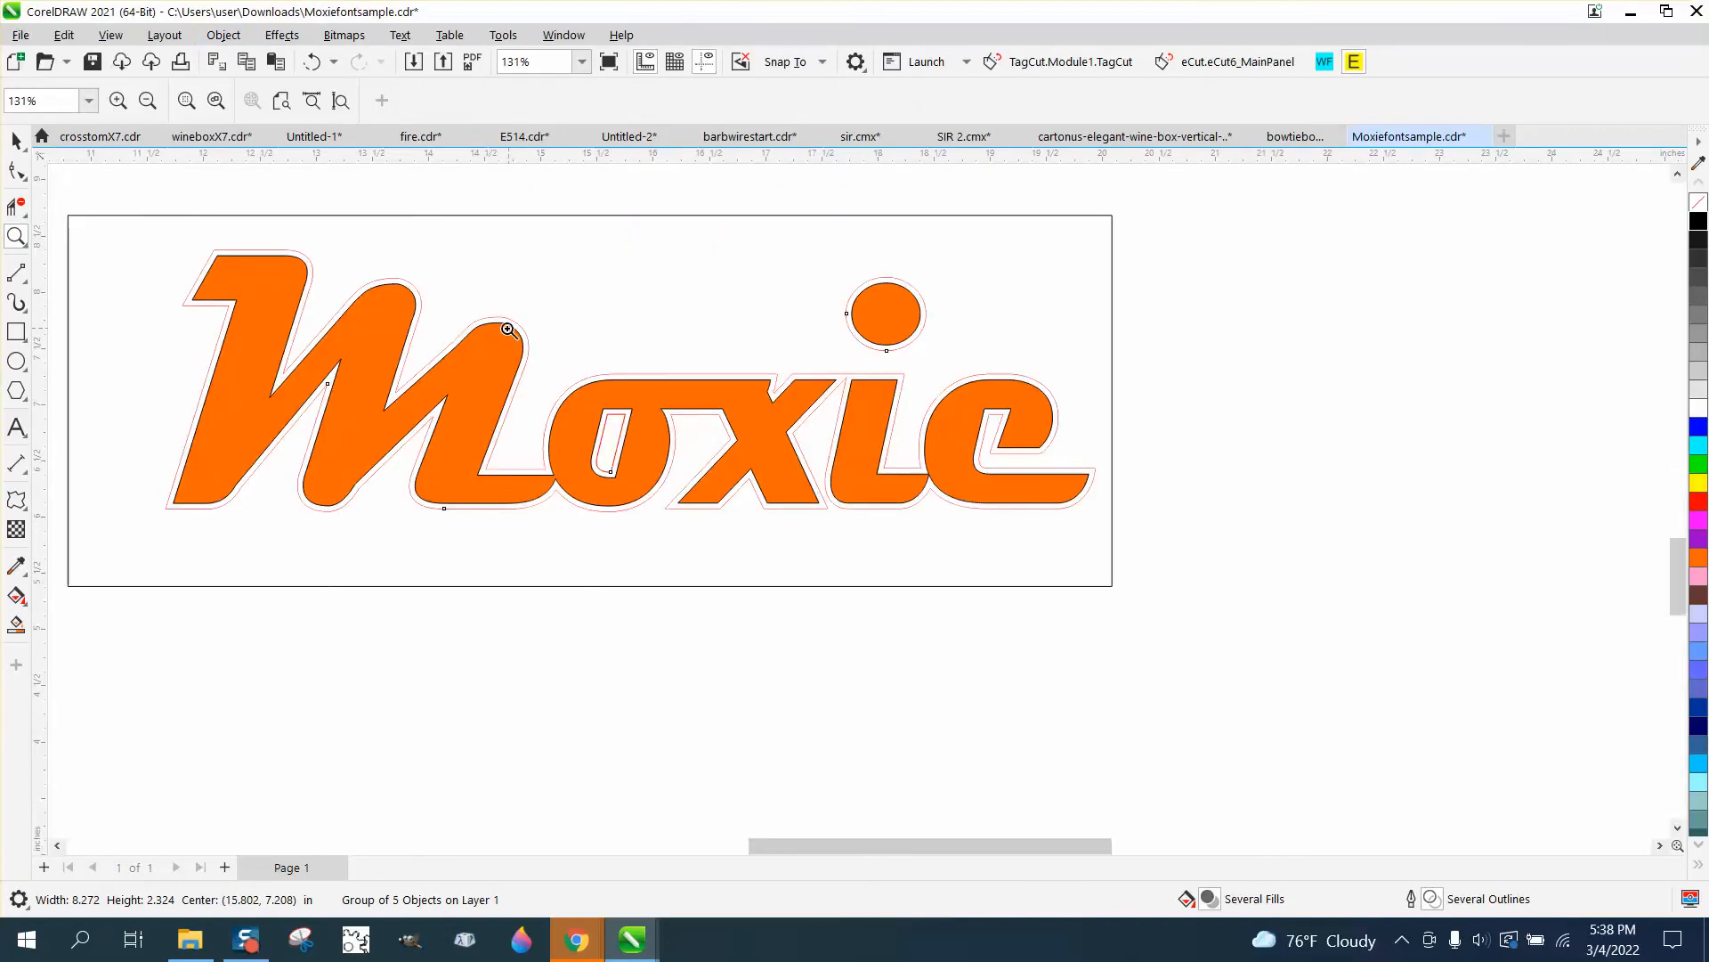
Delete the unfilled rectangle framing the orange Moxie lettering.
scroll(694, 535, down, 3)
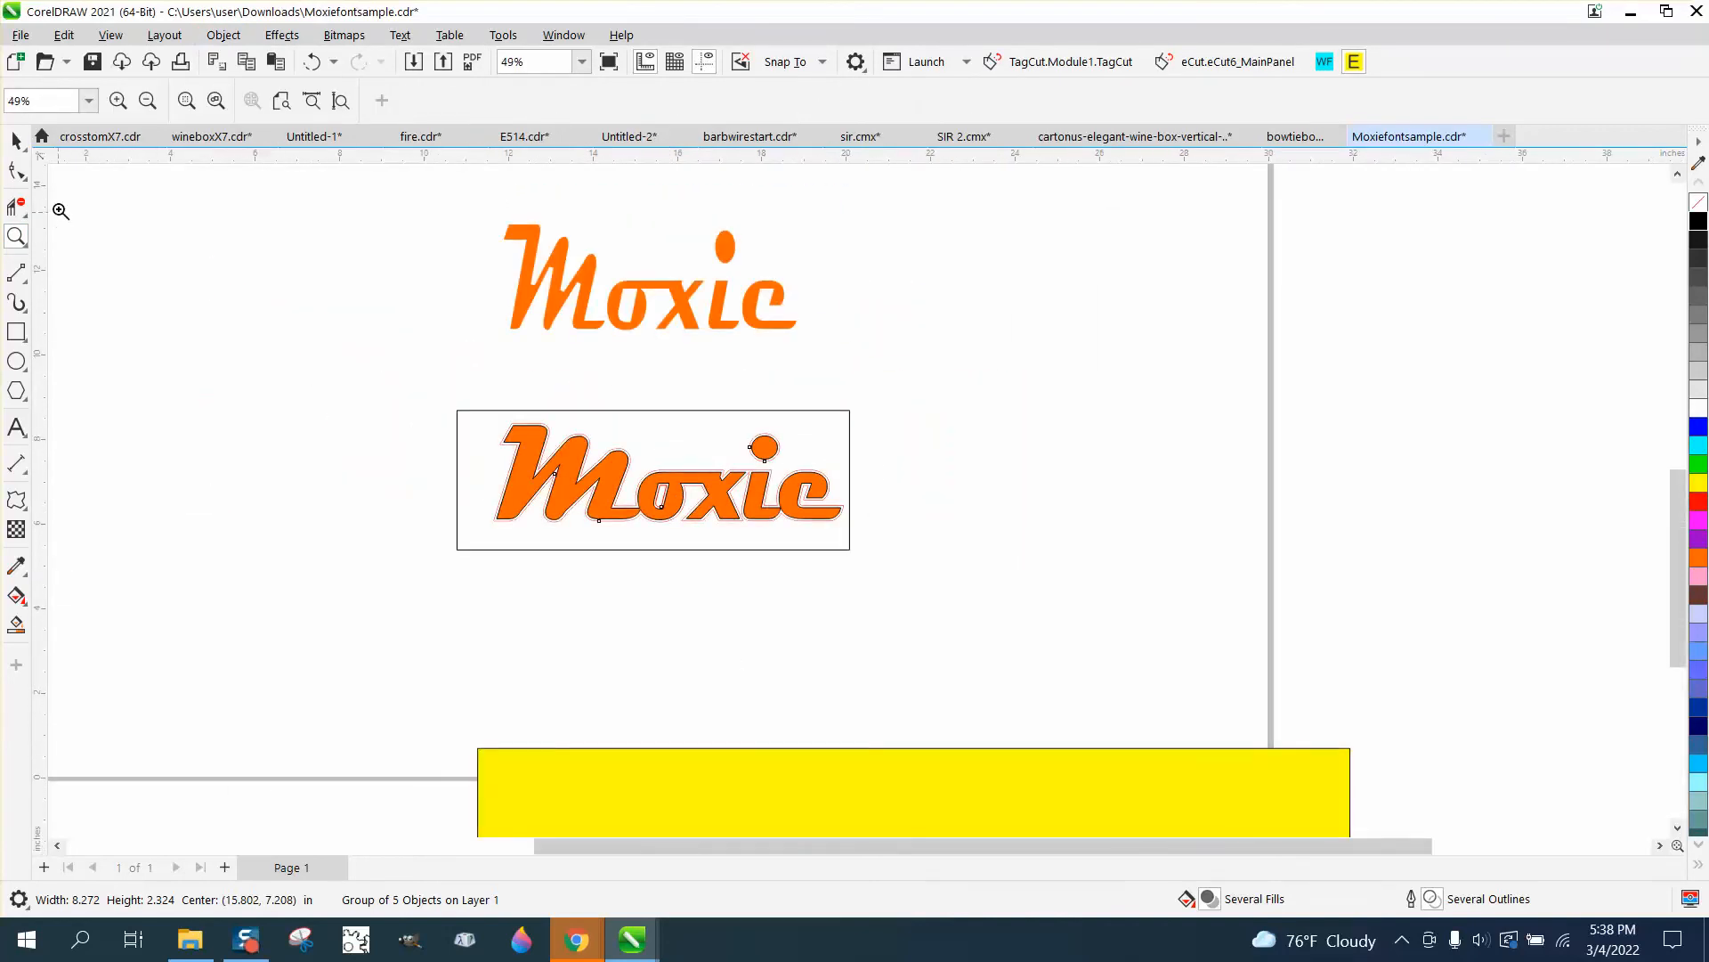
click(16, 140)
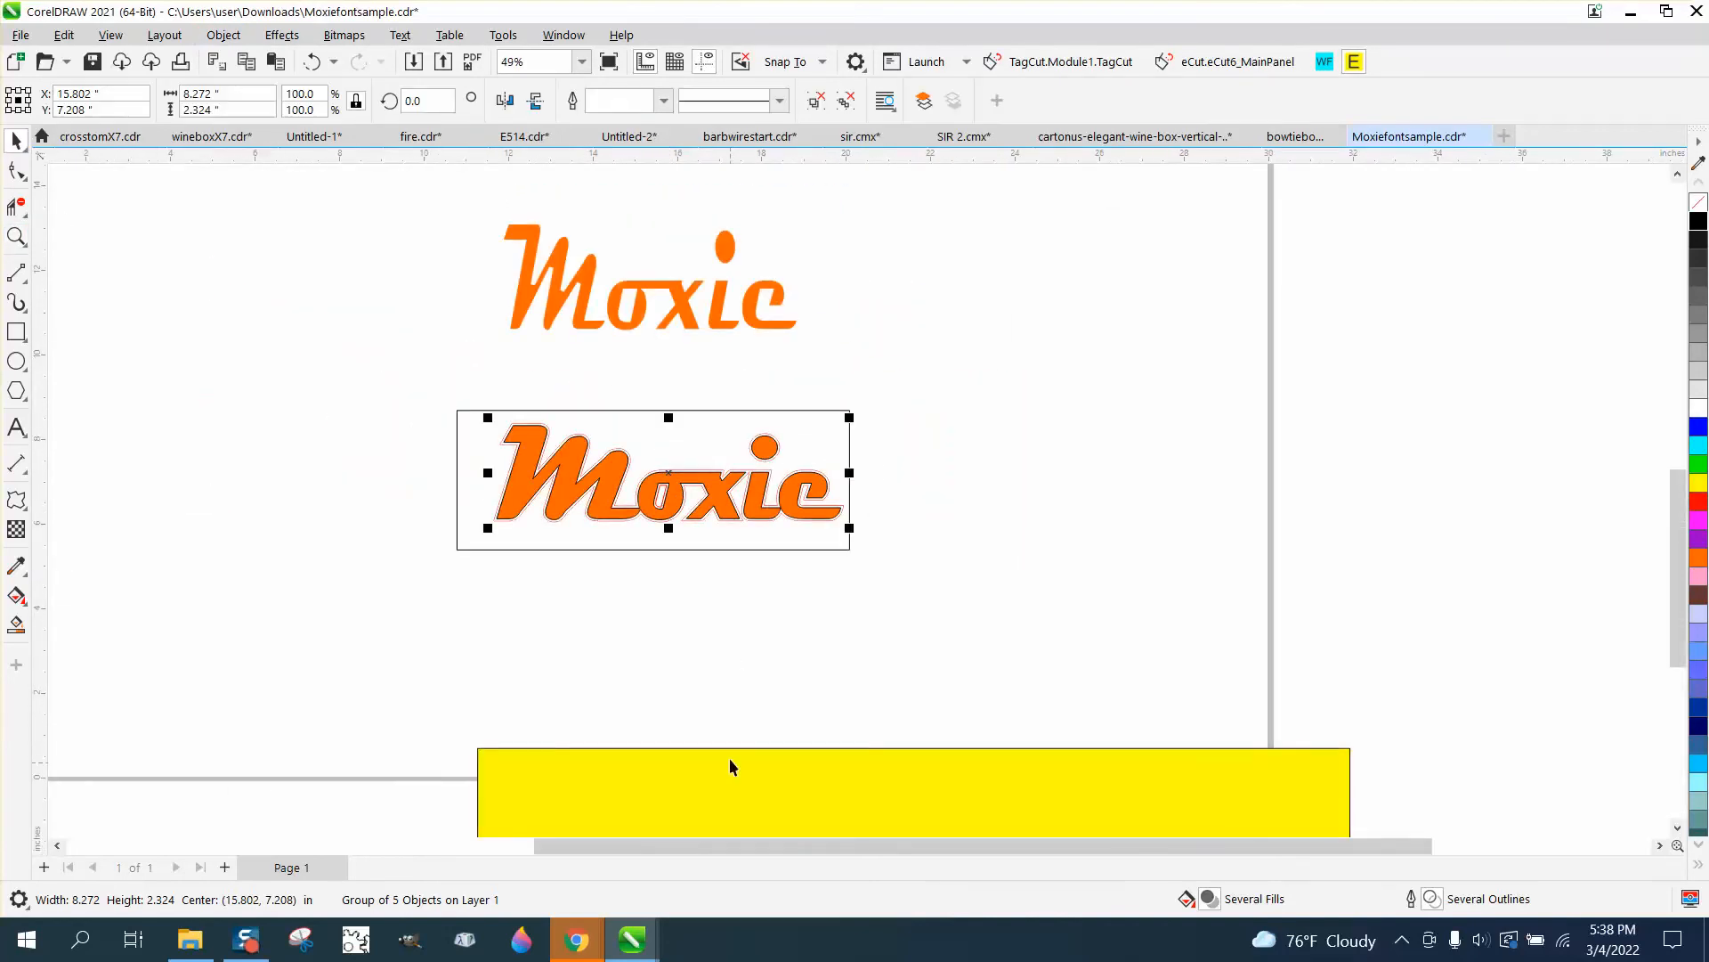
click(739, 548)
key(Delete)
Try the large yellow rectangle as a background for the orange Moxie, and undo the move.
drag(830, 783, 742, 431)
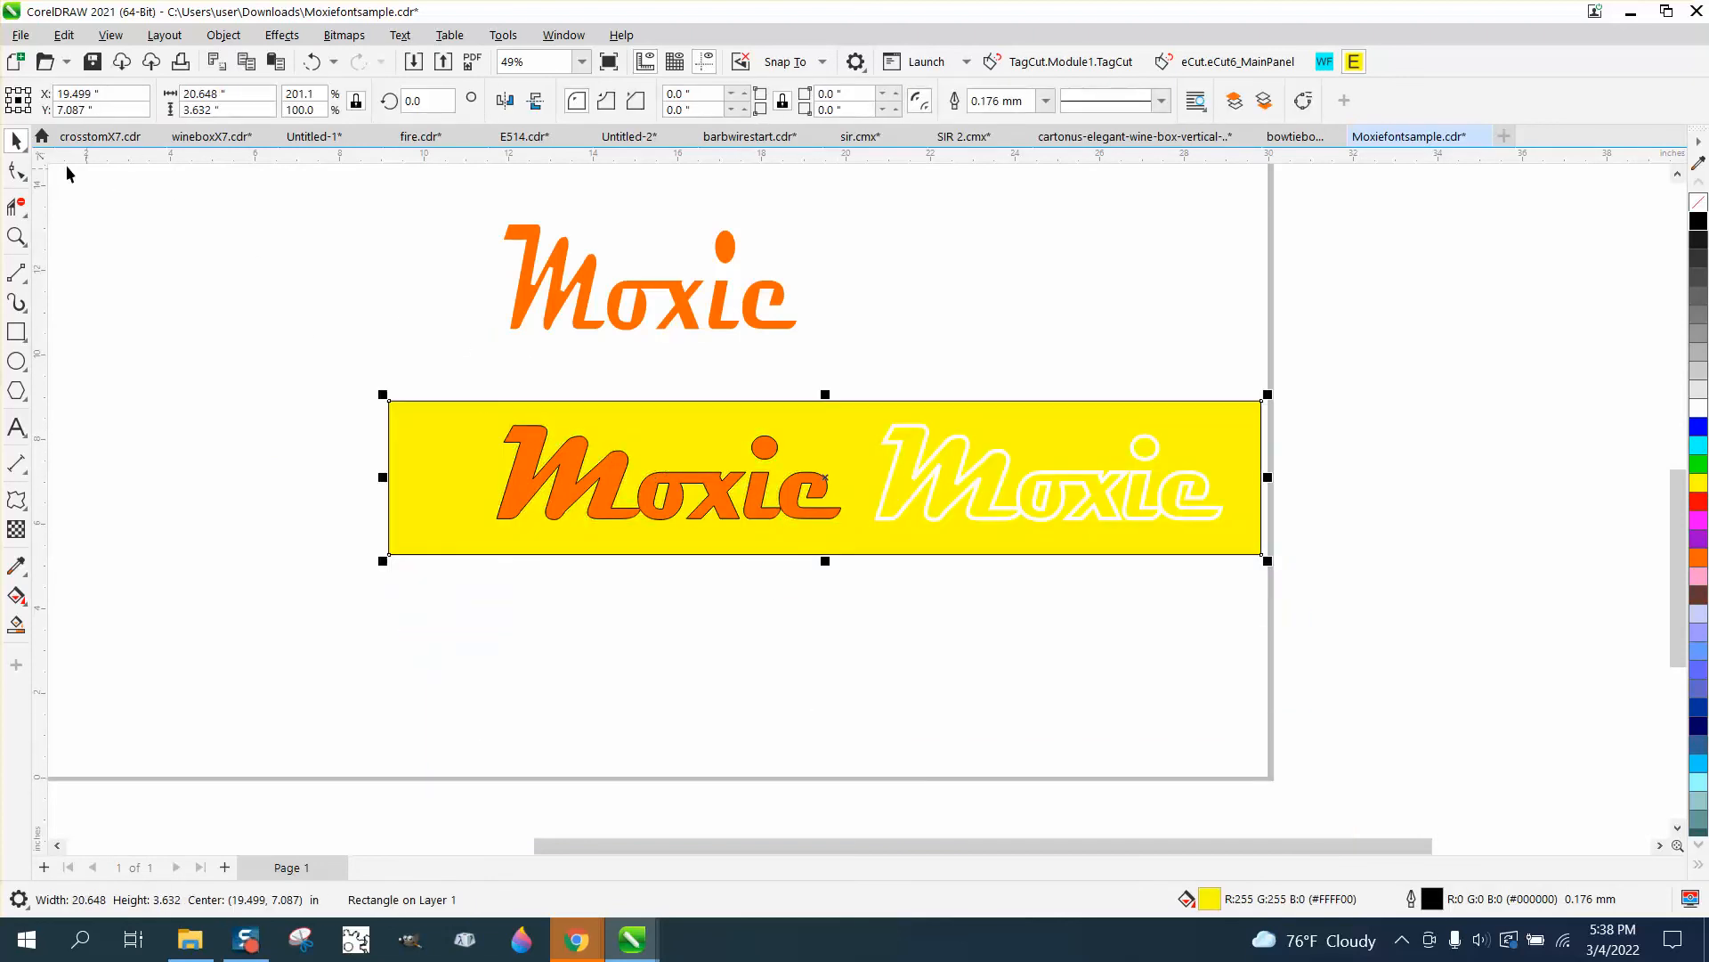
click(16, 235)
drag(443, 364, 630, 500)
scroll(347, 302, down, 2)
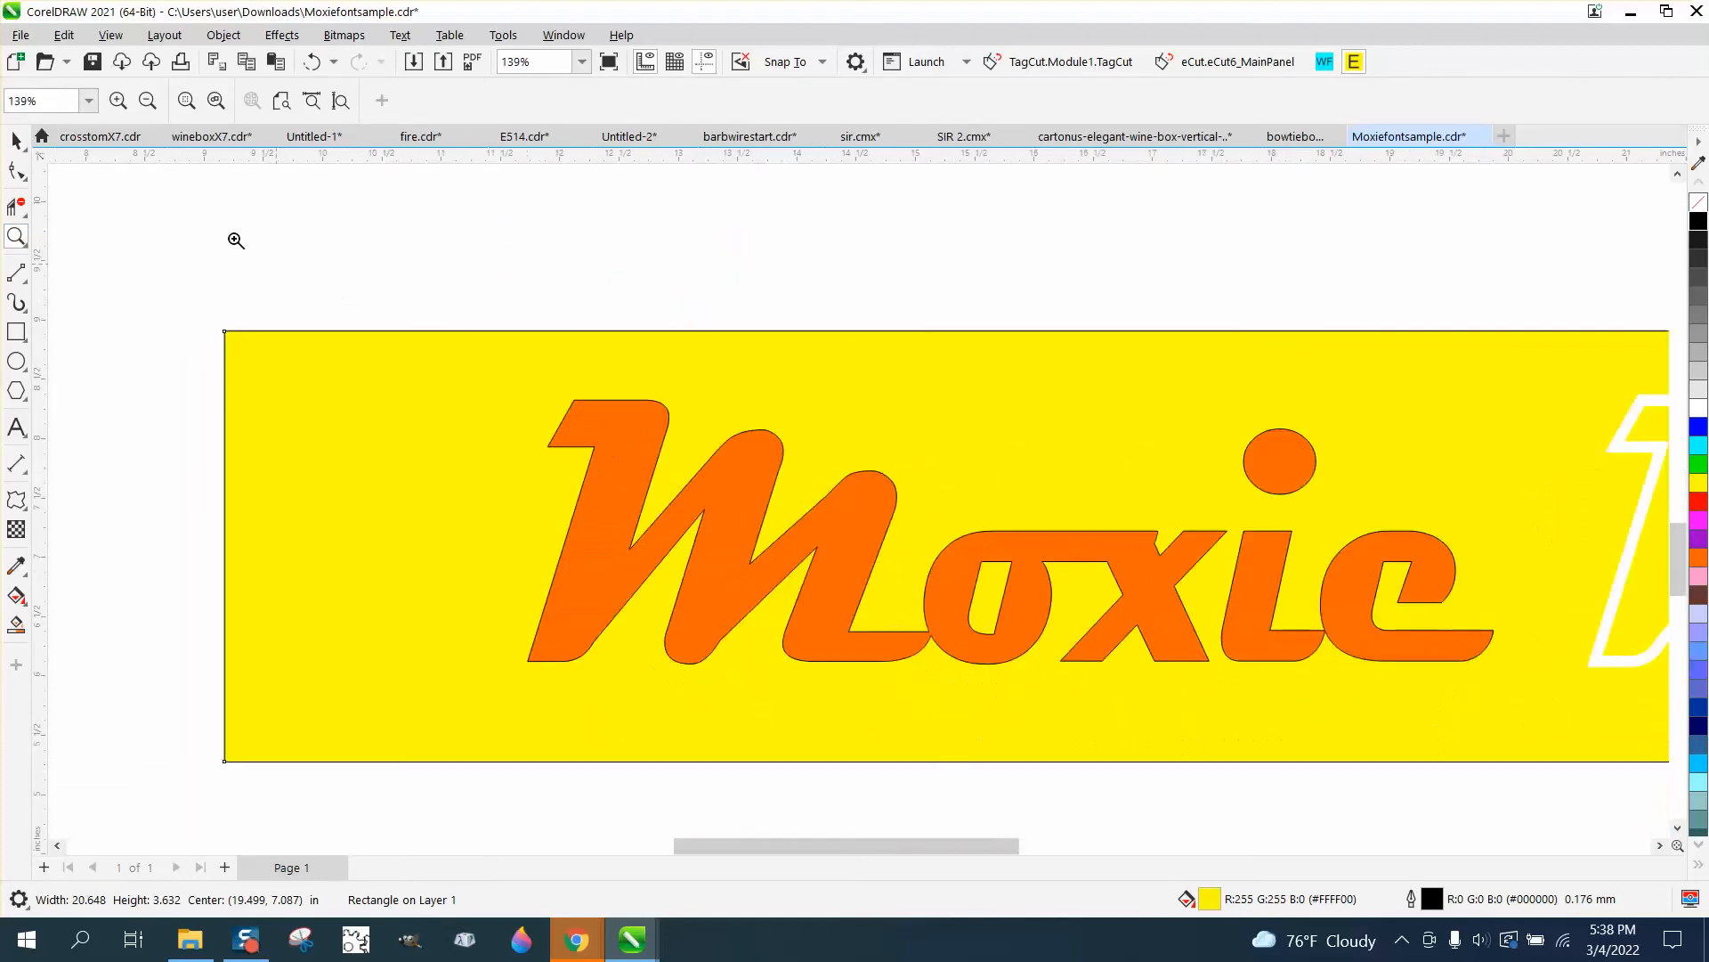
click(307, 64)
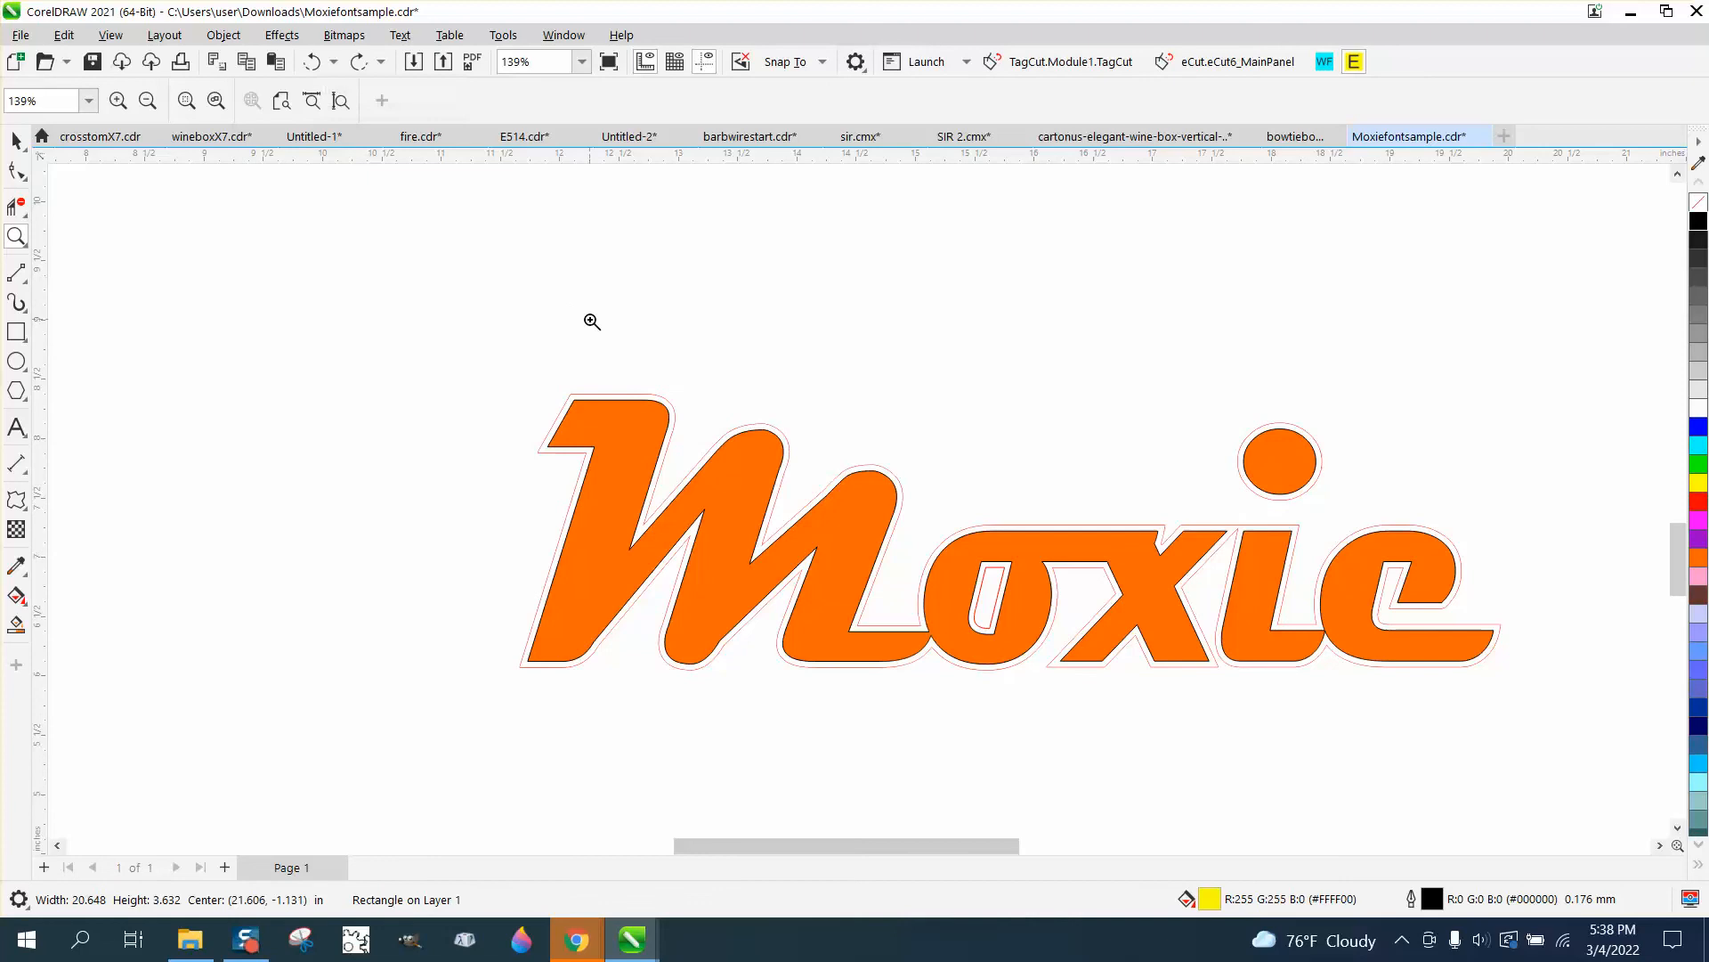
Draw a rectangle about 2.4 by 0.9 inches over the top of the M and fill it with yellow.
click(27, 143)
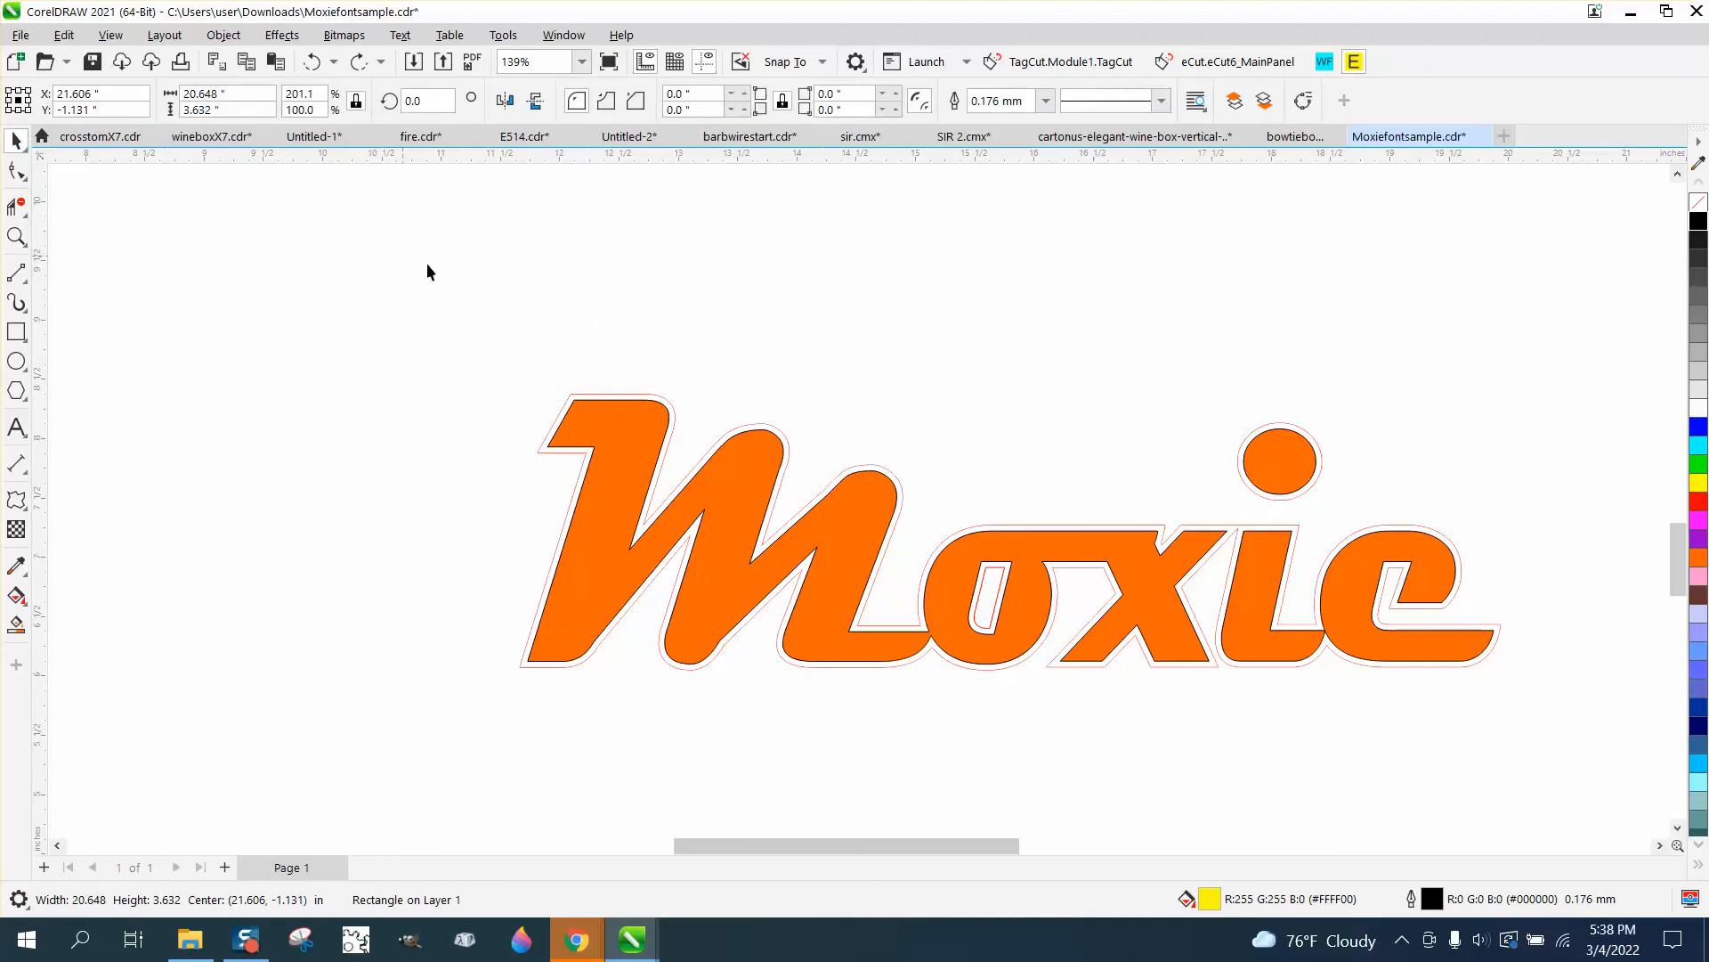
click(22, 338)
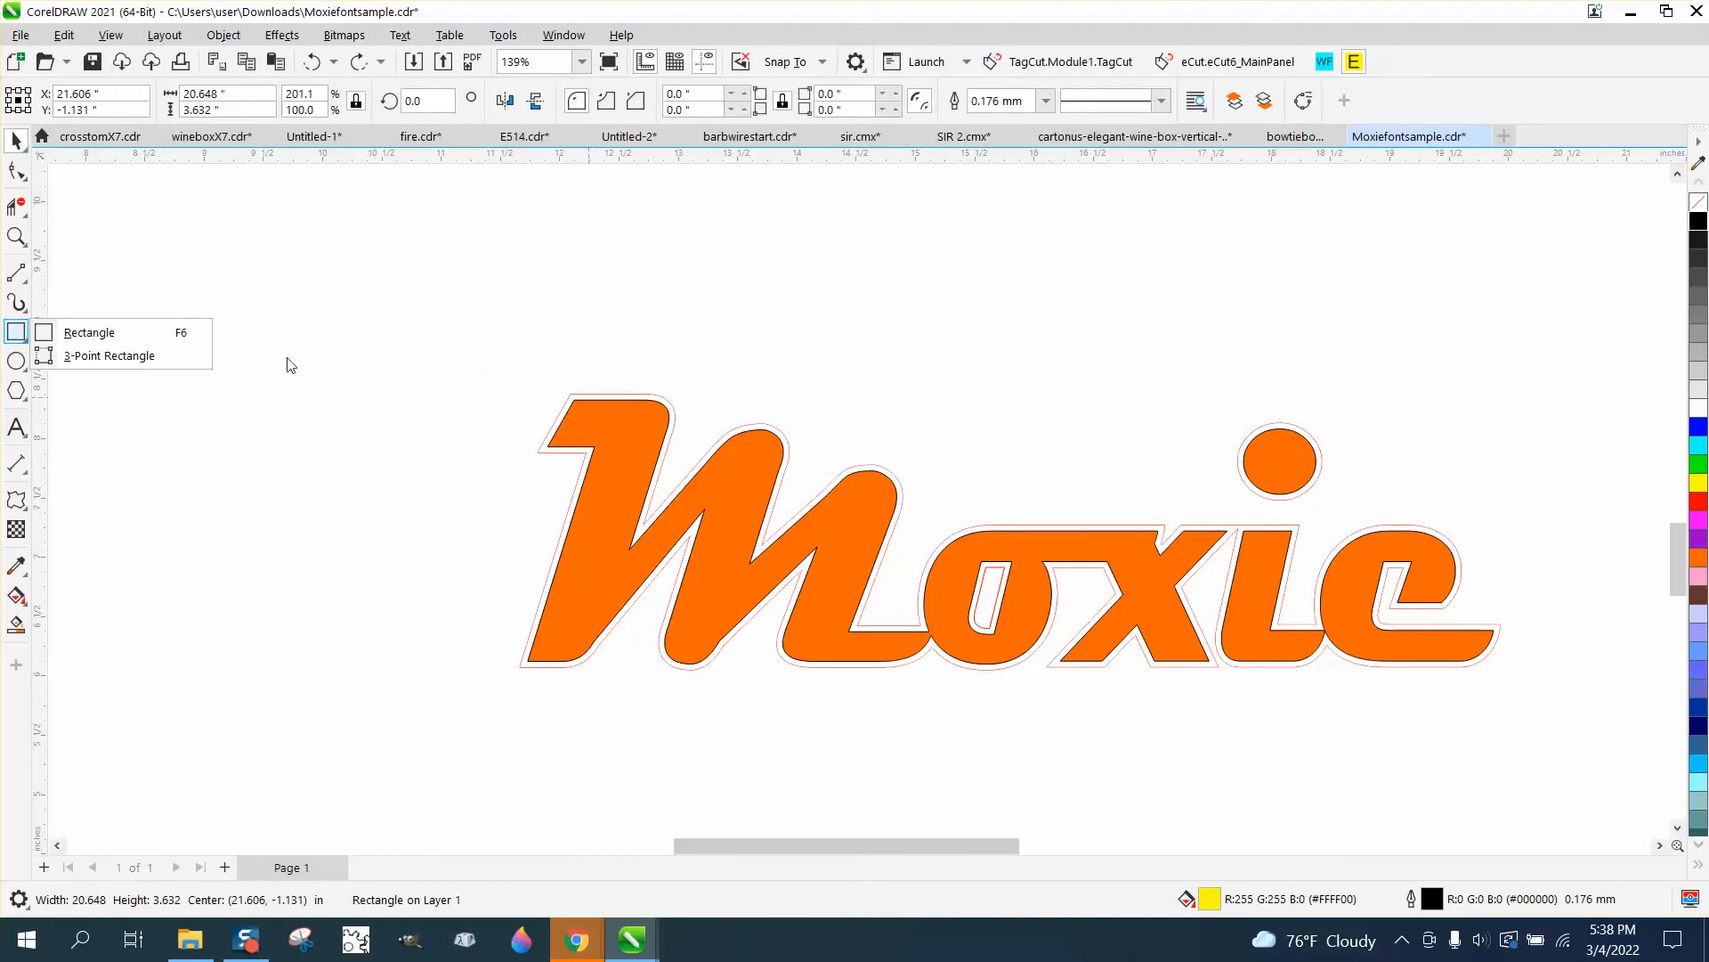
click(132, 334)
mouse_move(431, 339)
mouse_down()
mouse_move(554, 406)
mouse_move(714, 443)
mouse_up()
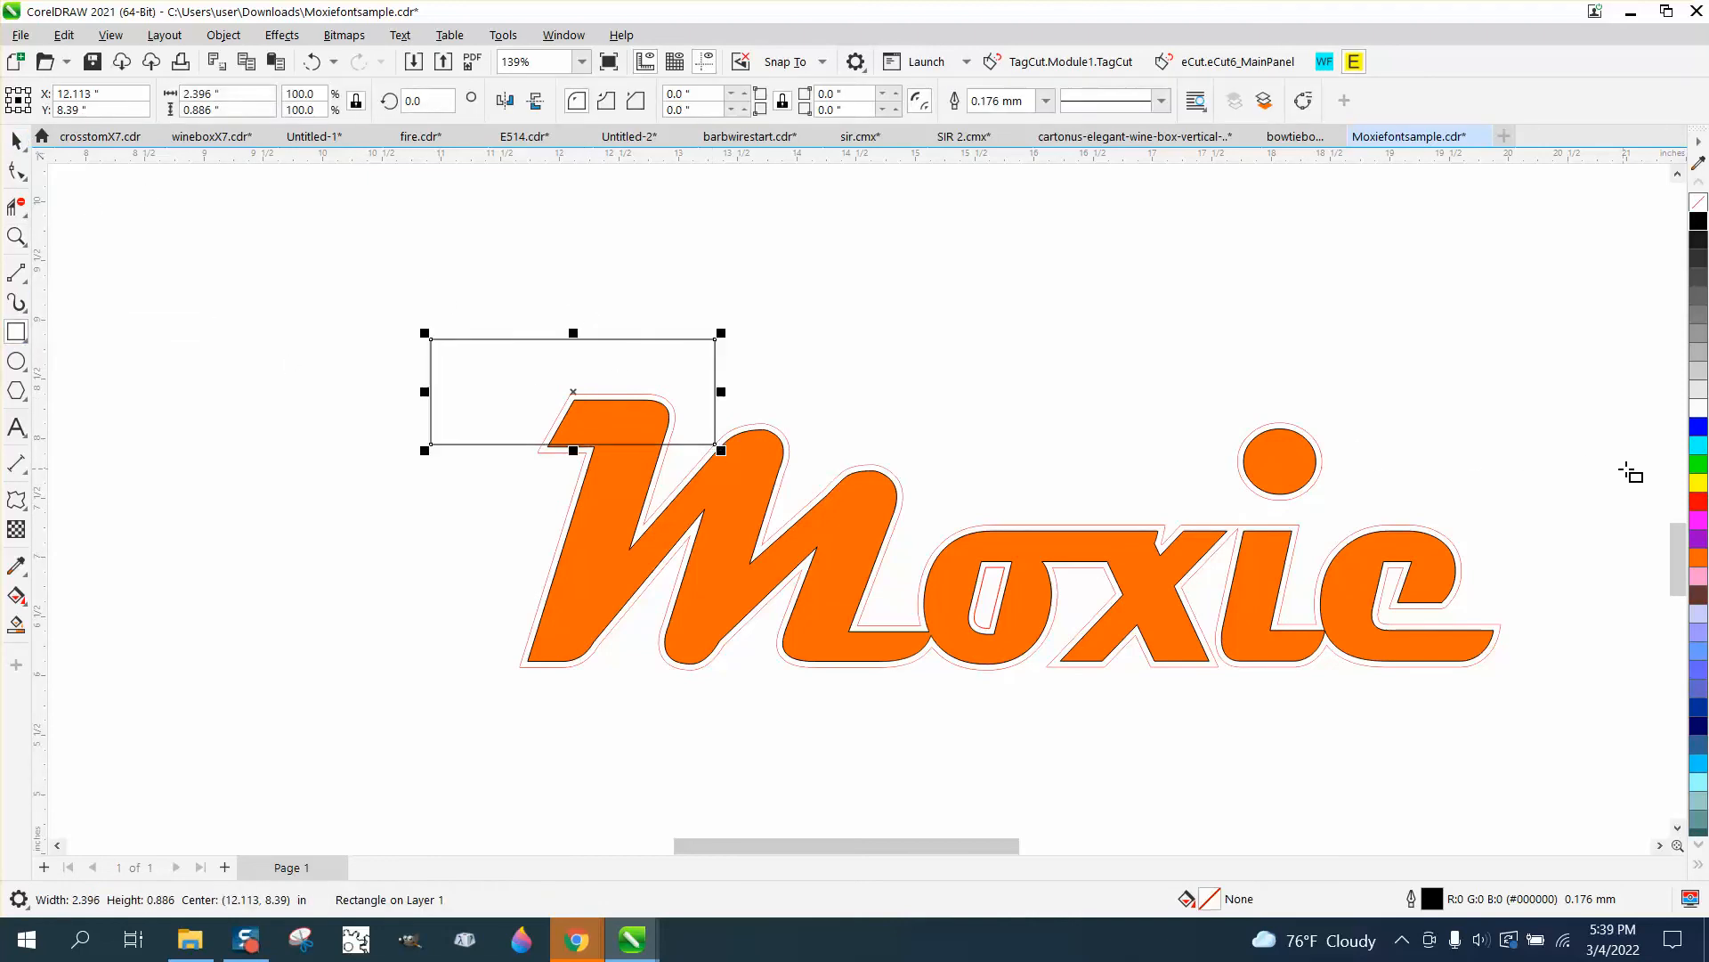
click(1698, 483)
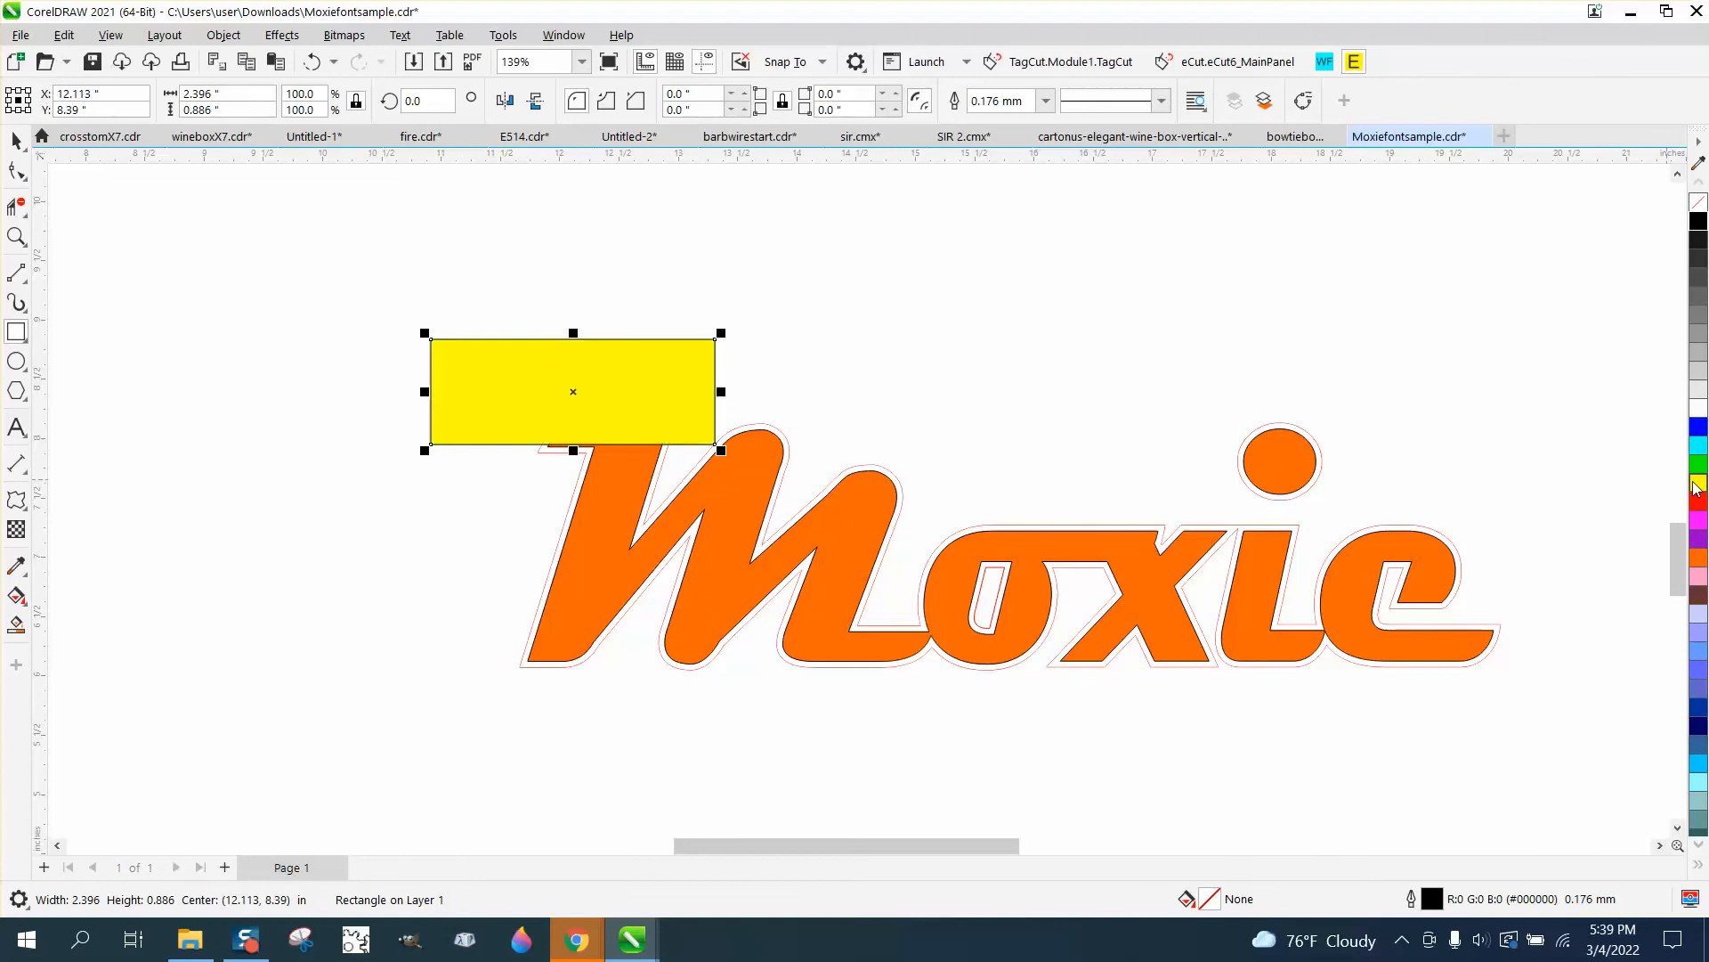
Send the new yellow rectangle to the back of the page, behind the white contour lettering.
click(221, 38)
mouse_move(276, 365)
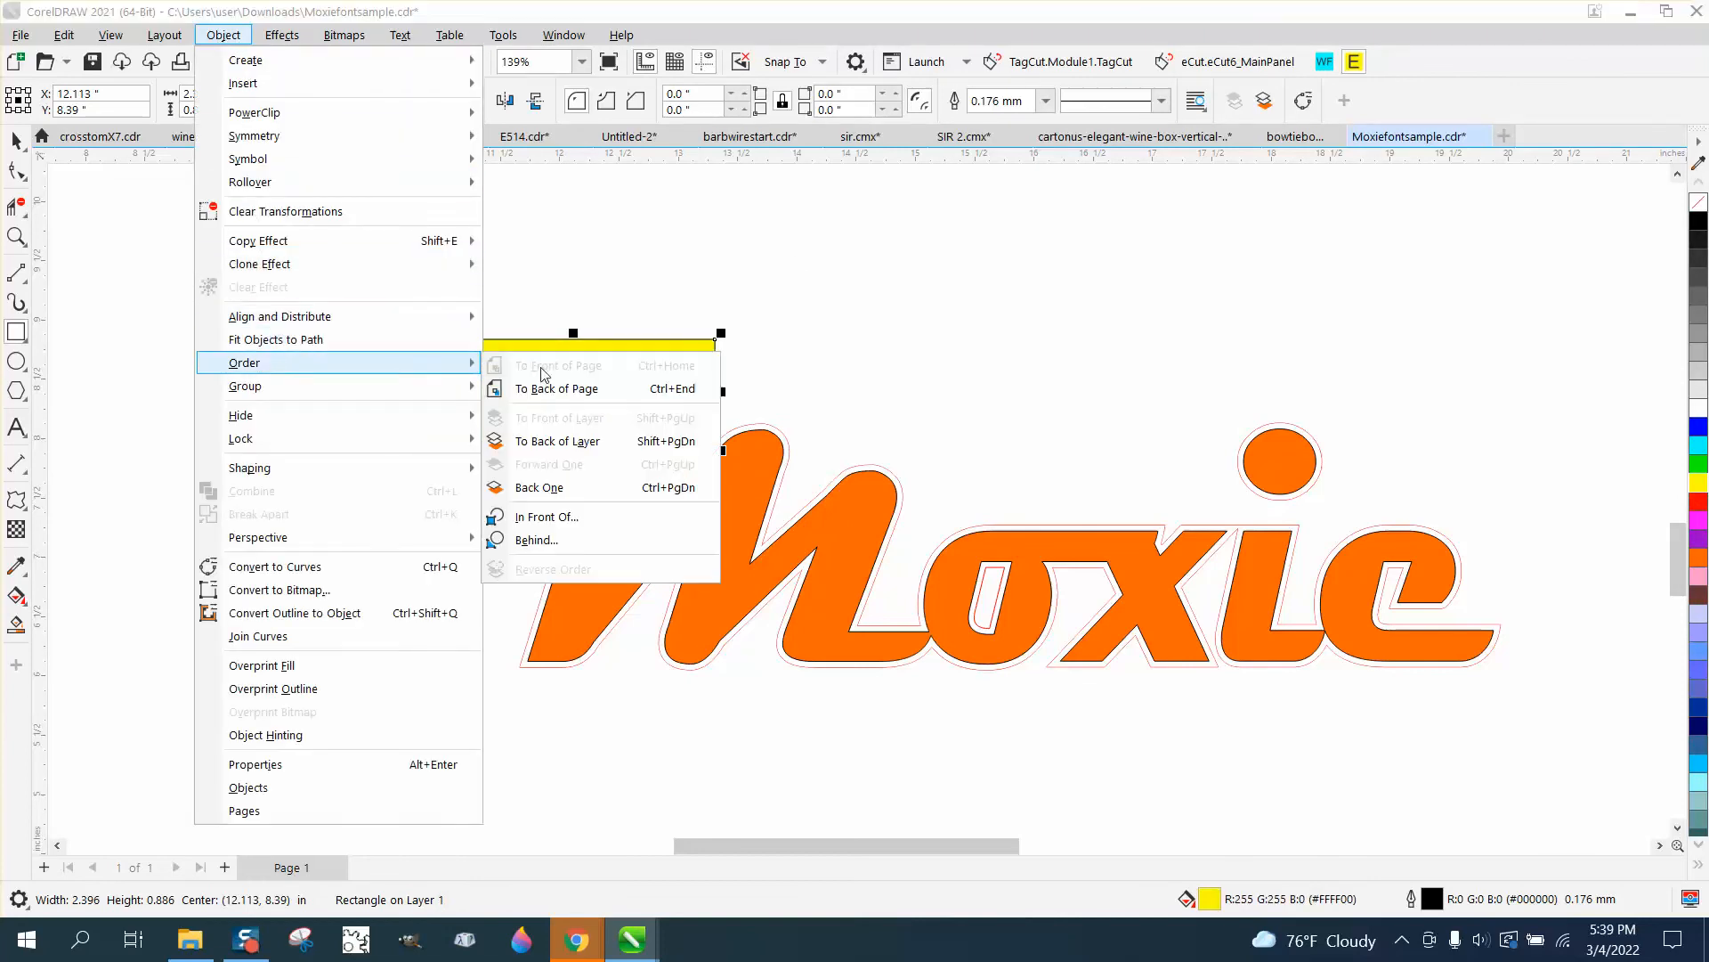
click(544, 389)
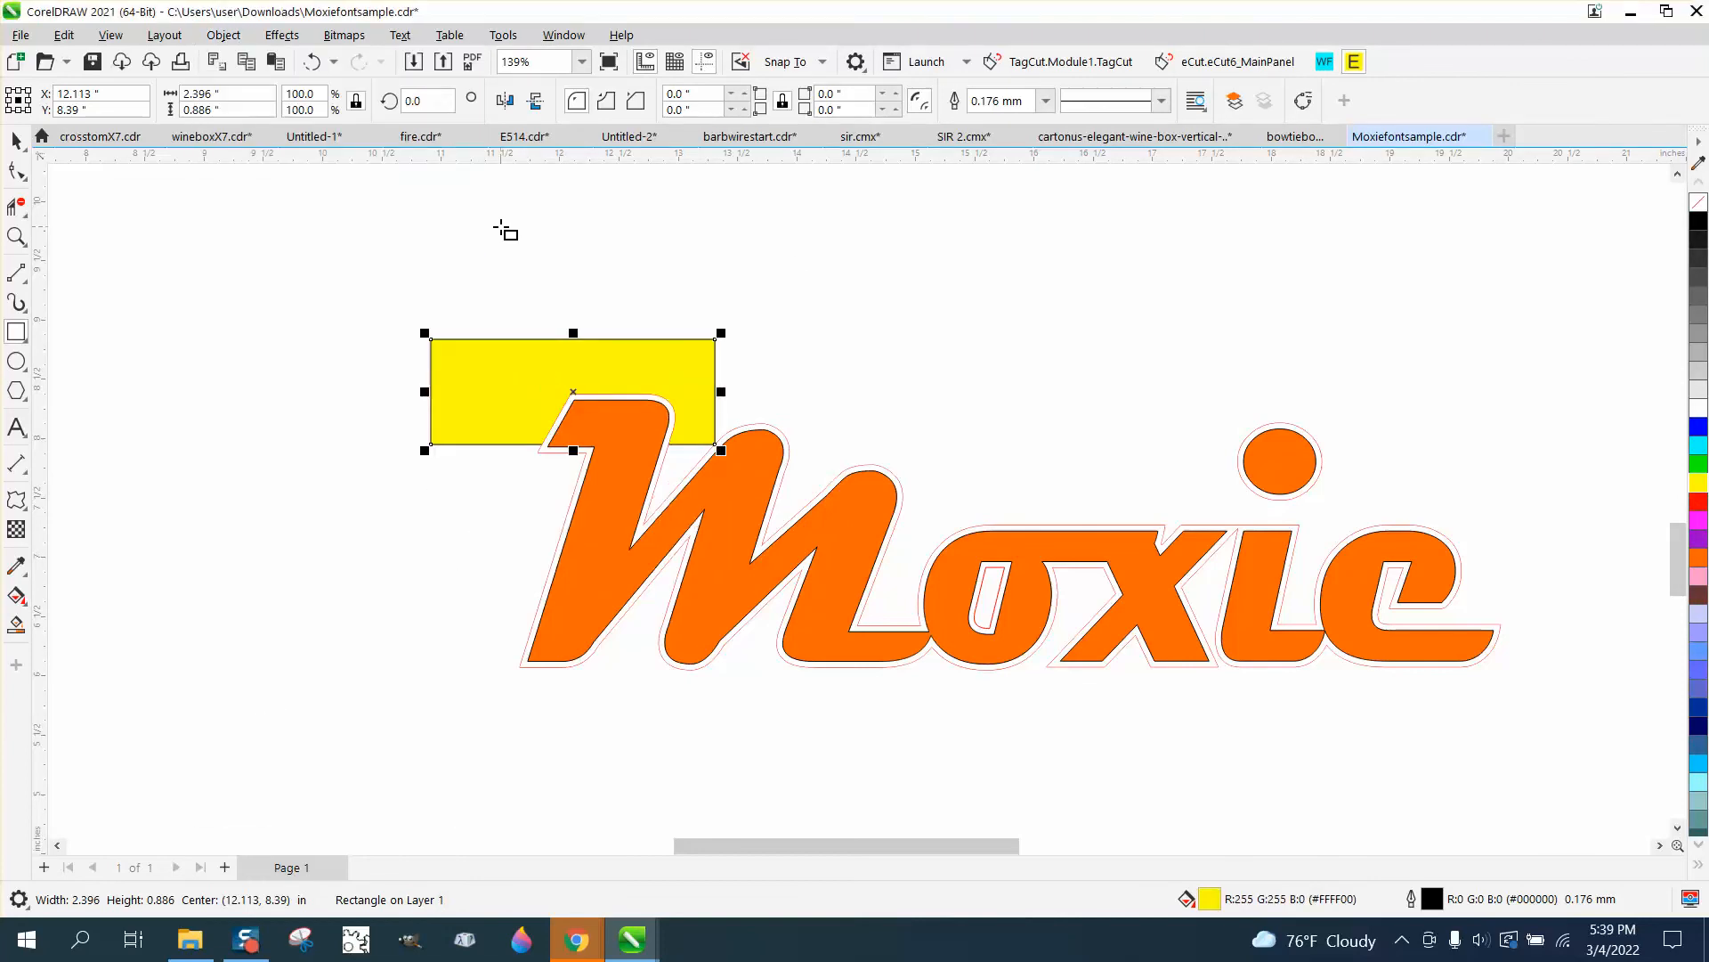
scroll(508, 230, down, 2)
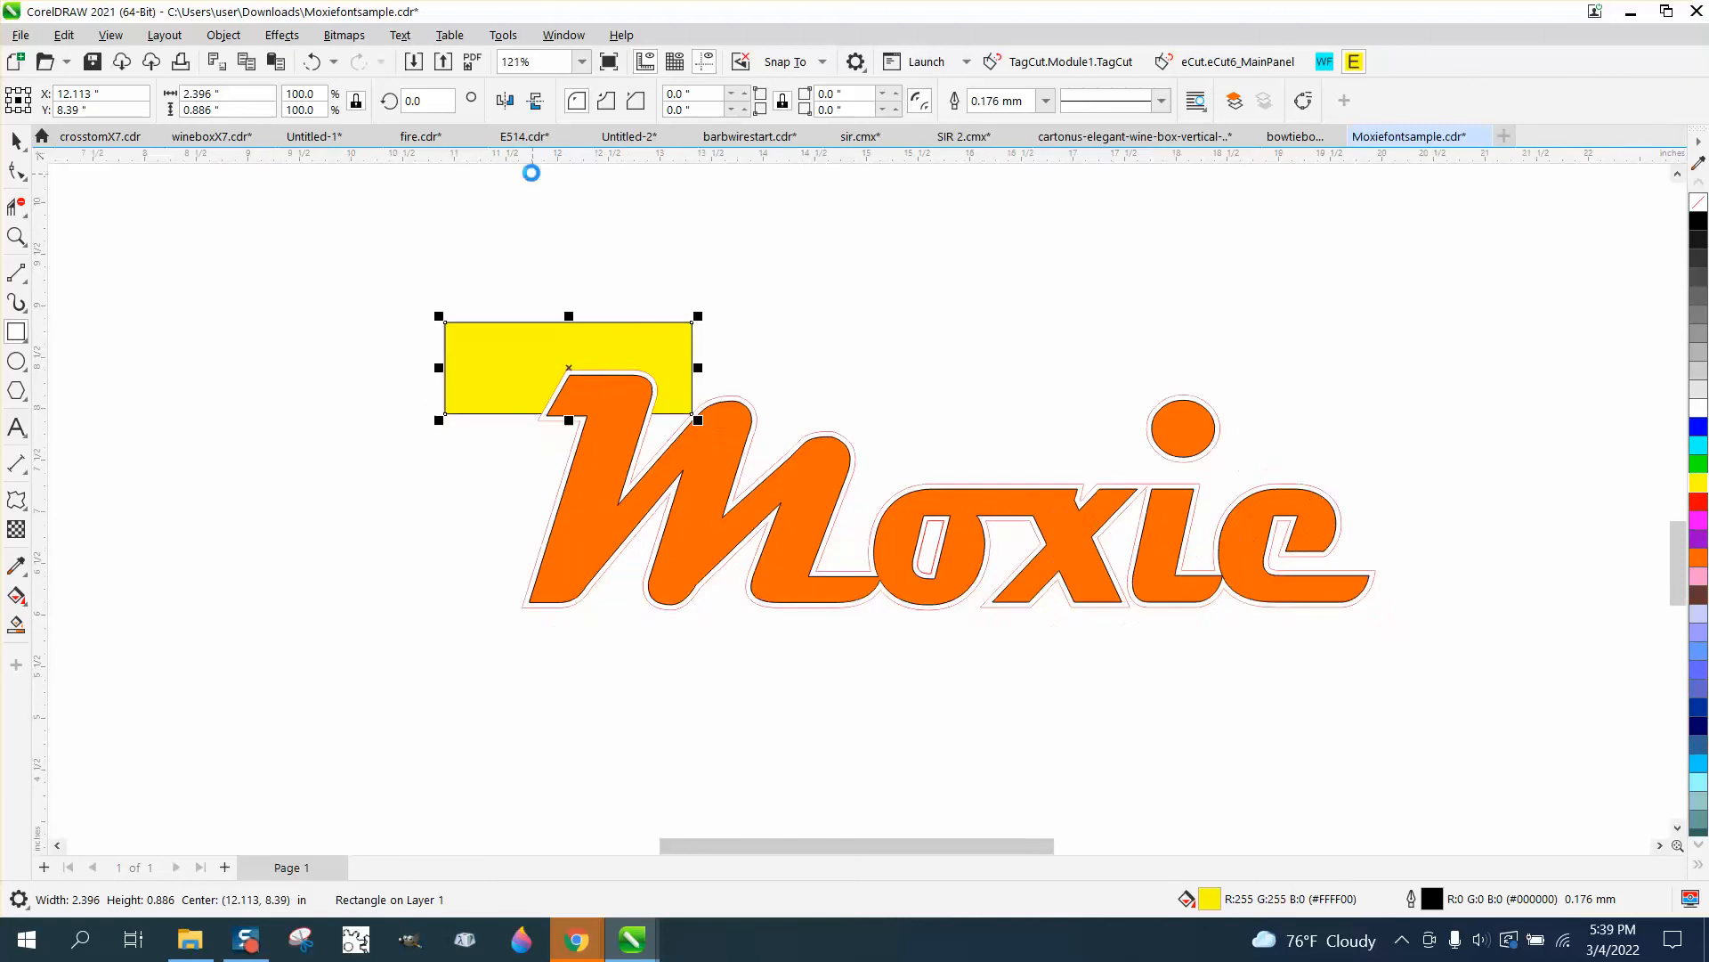
Stretch the yellow rectangle to about 9.7 by 3.2 inches so it backs the whole Moxie lettering.
drag(674, 342, 1327, 345)
click(897, 463)
drag(898, 463, 916, 579)
key(Delete)
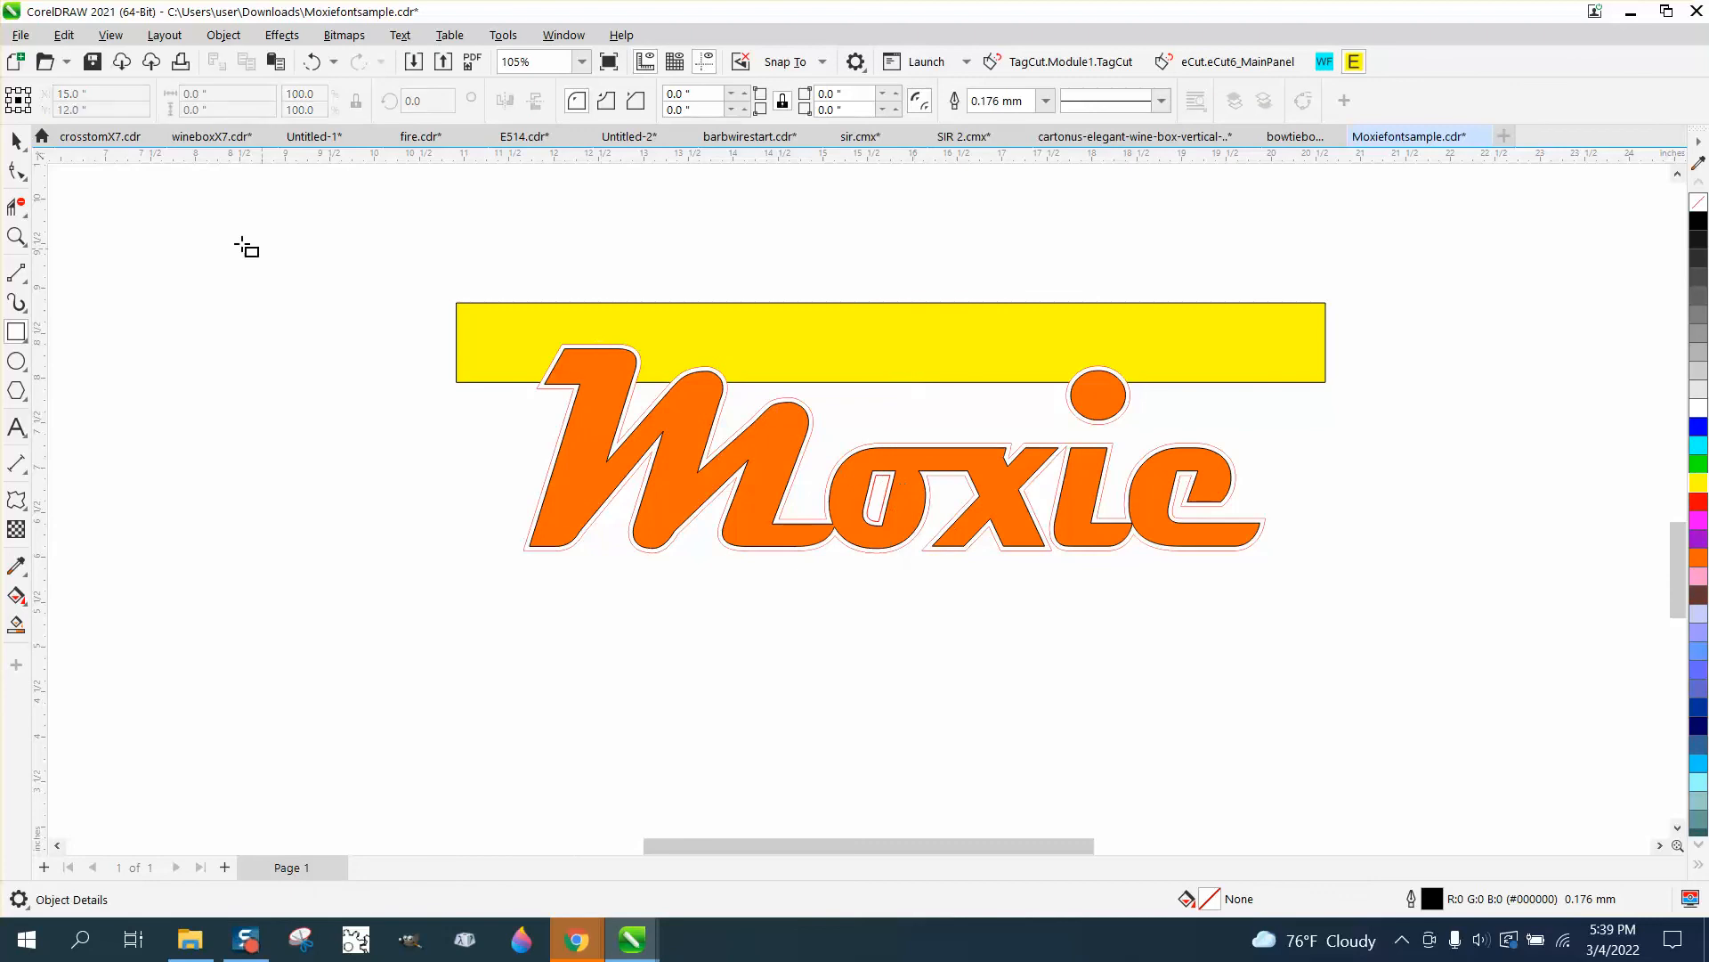
click(16, 140)
click(861, 381)
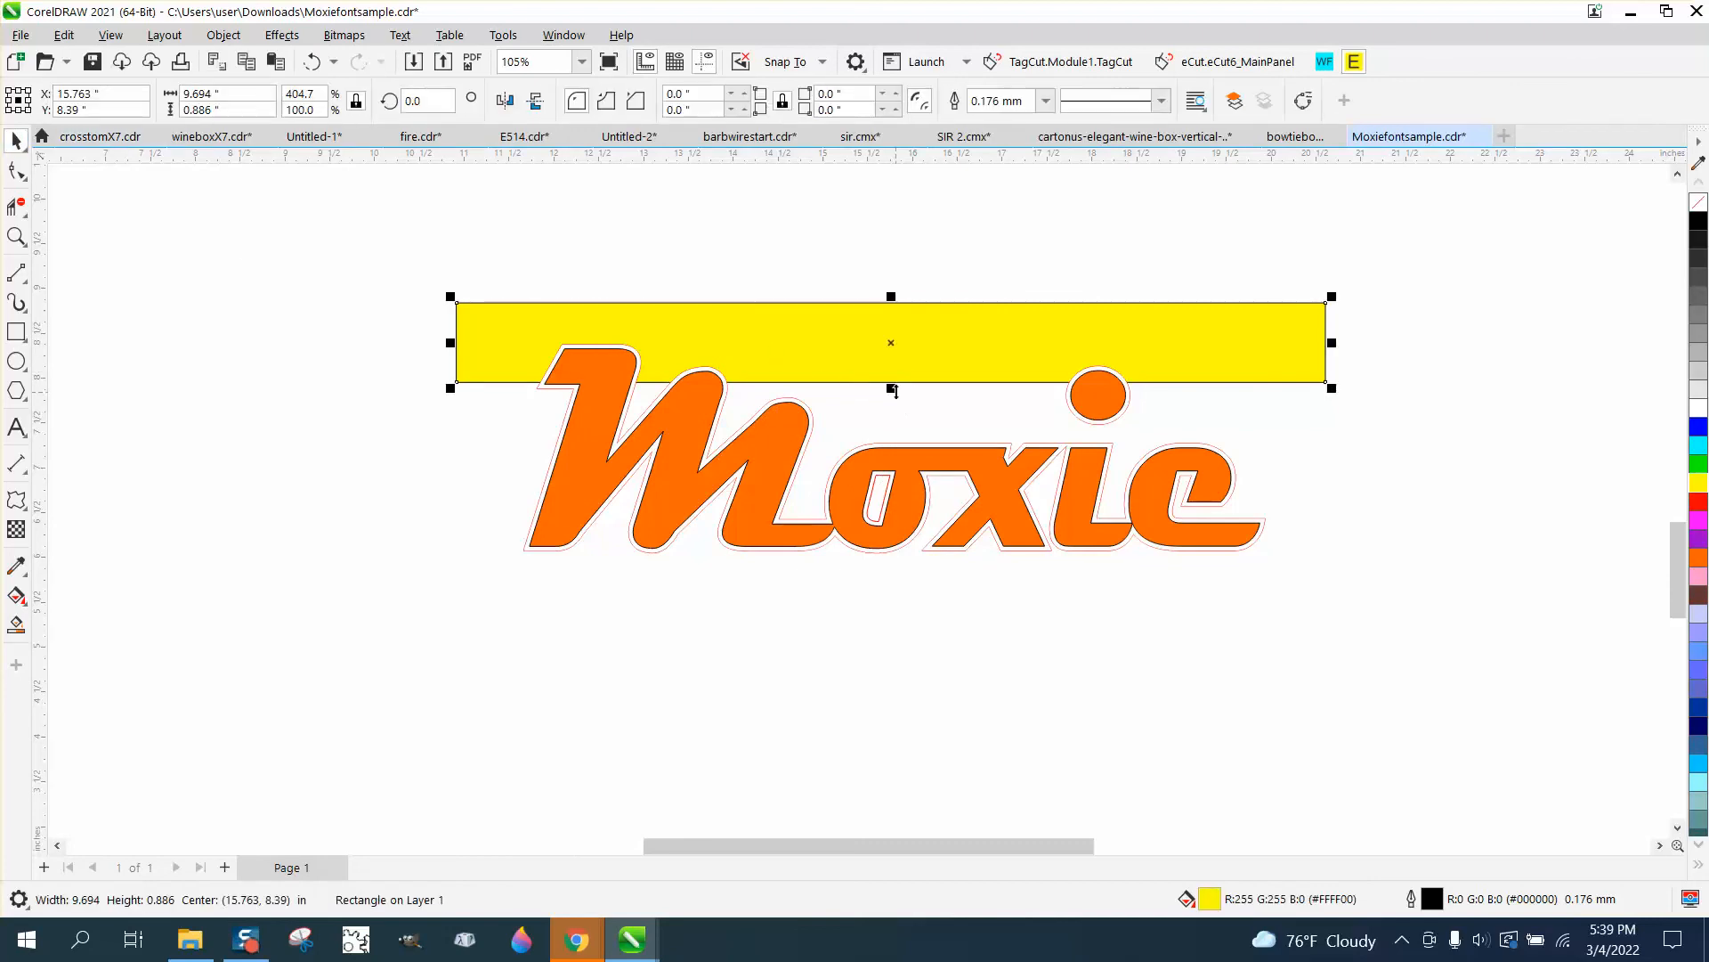
drag(891, 388, 912, 594)
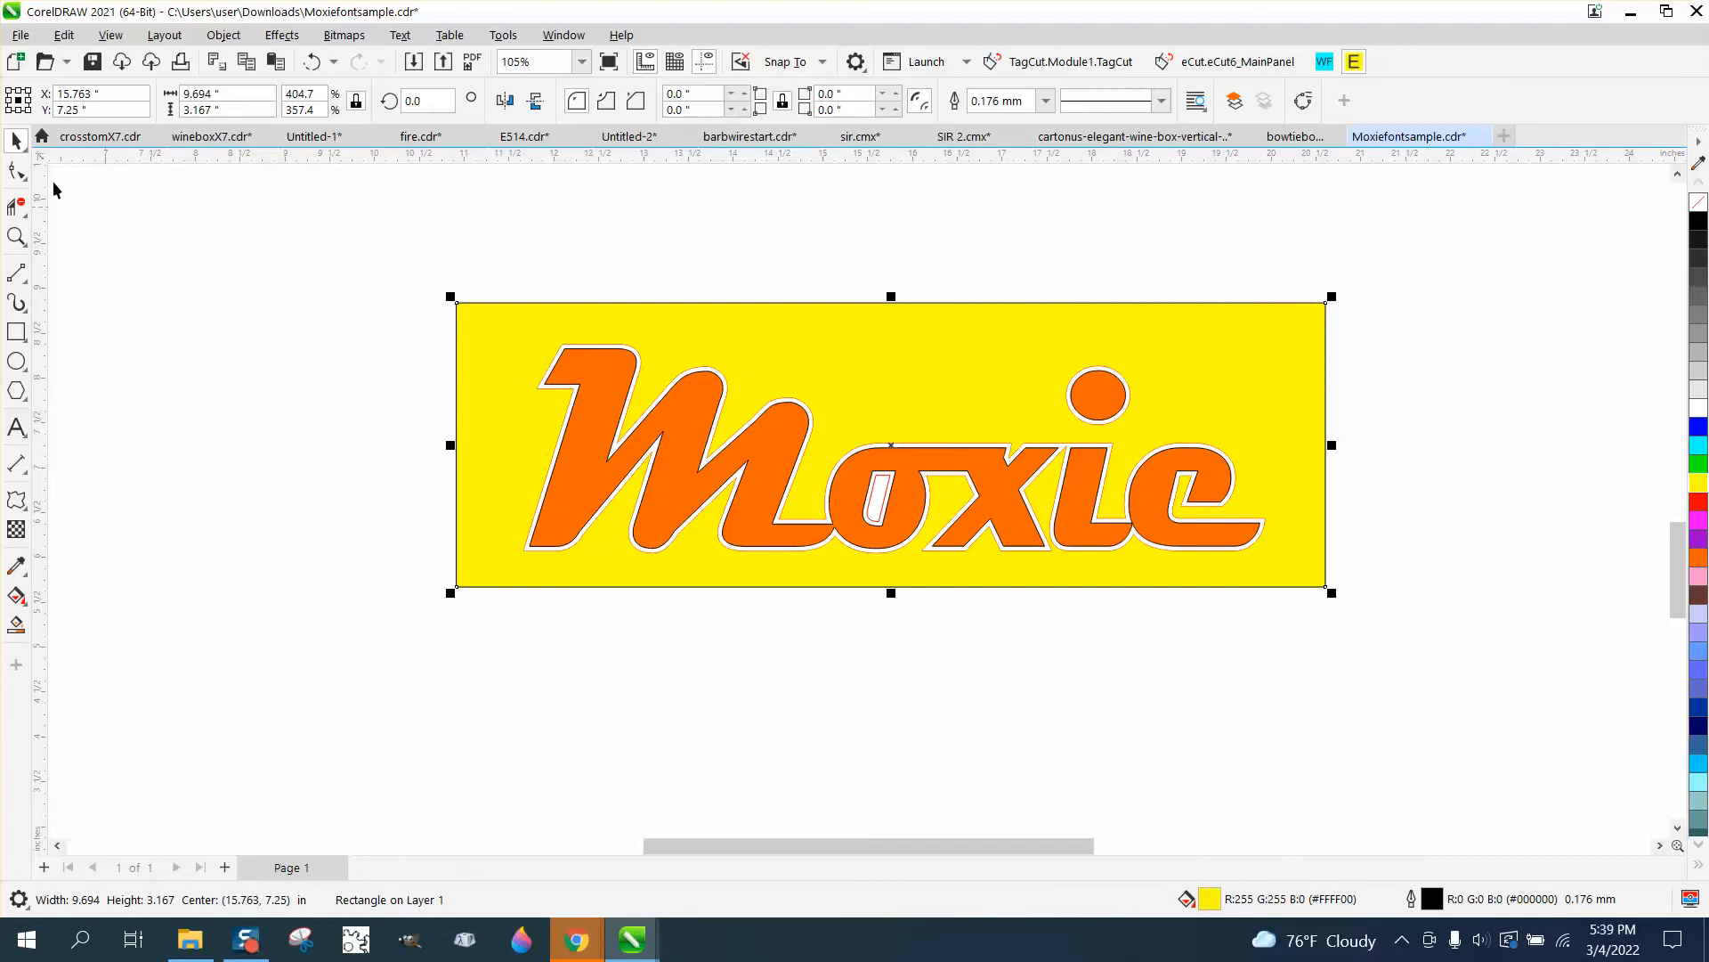
Move the black Mox outline and the orange Moxie lettering down off the white contour lettering.
key(Escape)
drag(588, 365, 566, 537)
drag(580, 451, 559, 574)
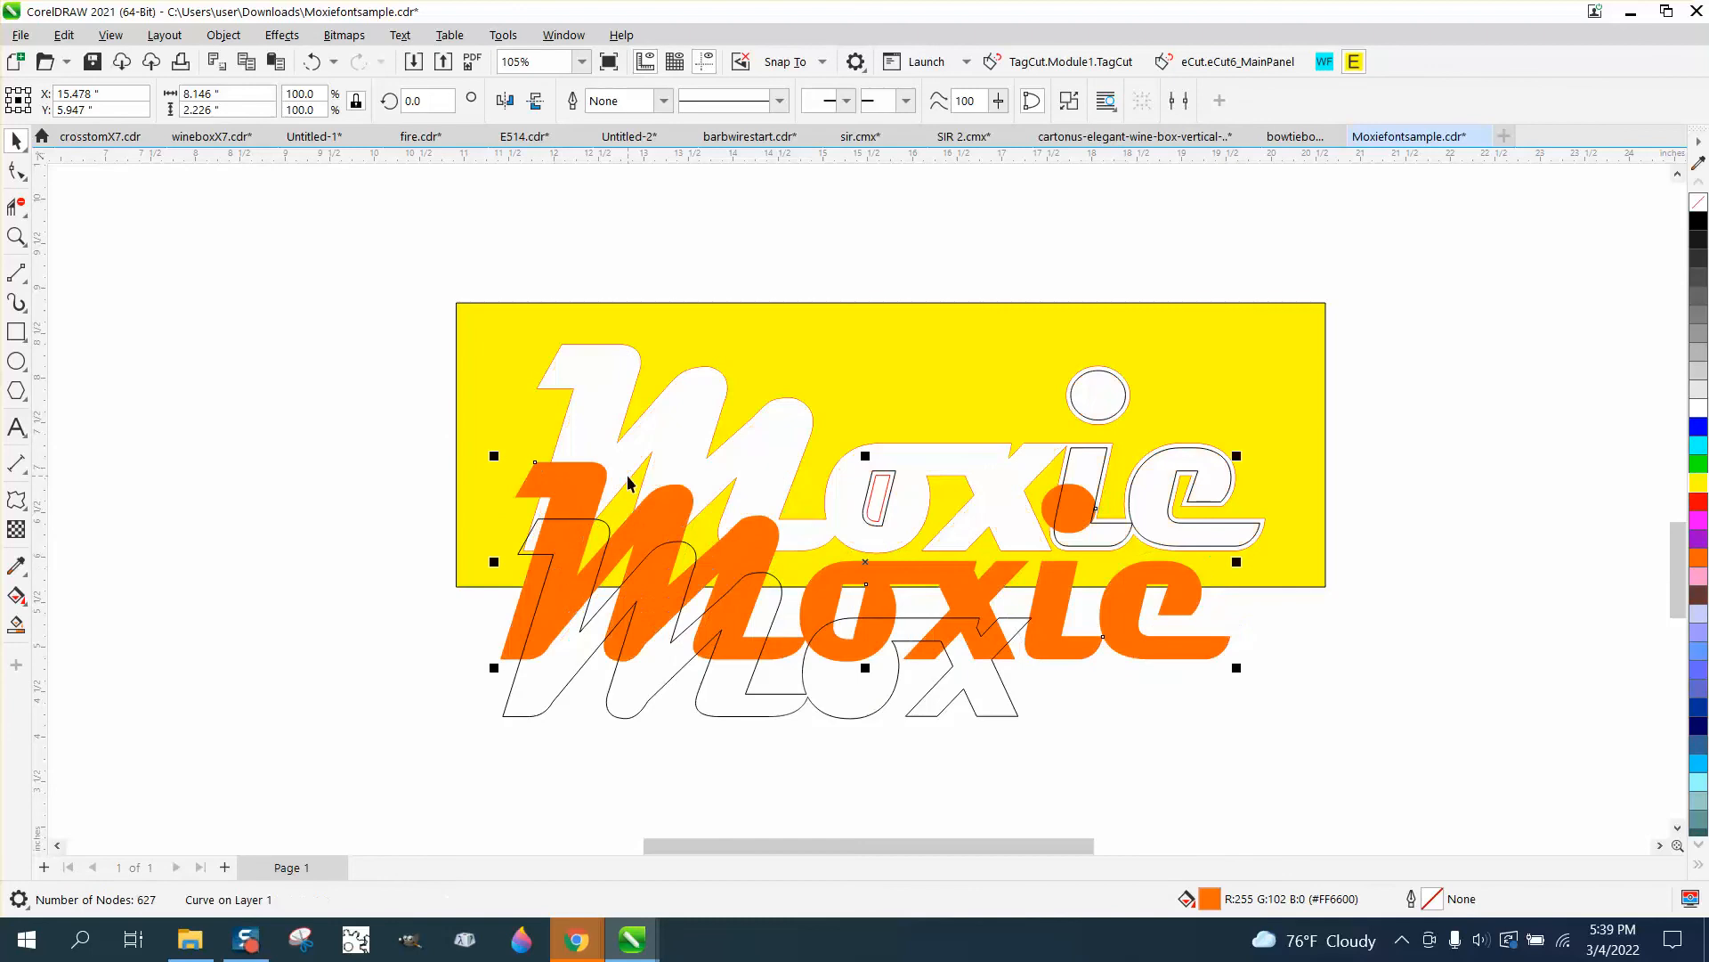
Remove the outline color from the black curve of the letters ie and the outer curve of the o's inner opening.
click(1104, 463)
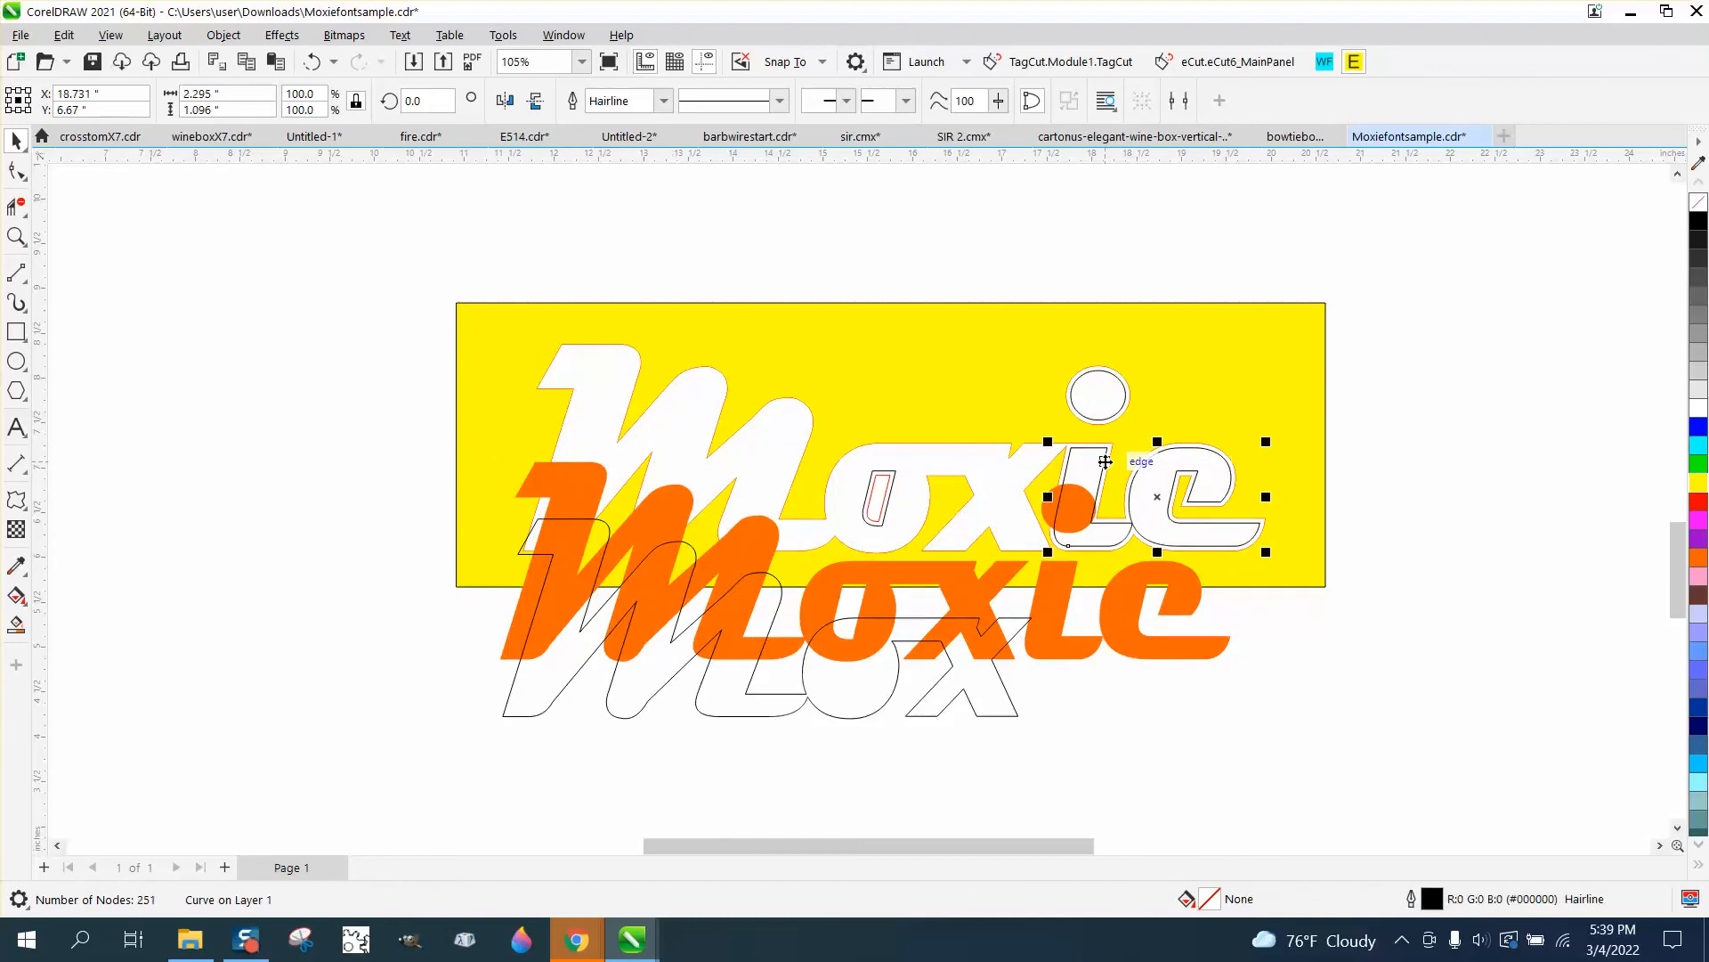
right_click(1697, 210)
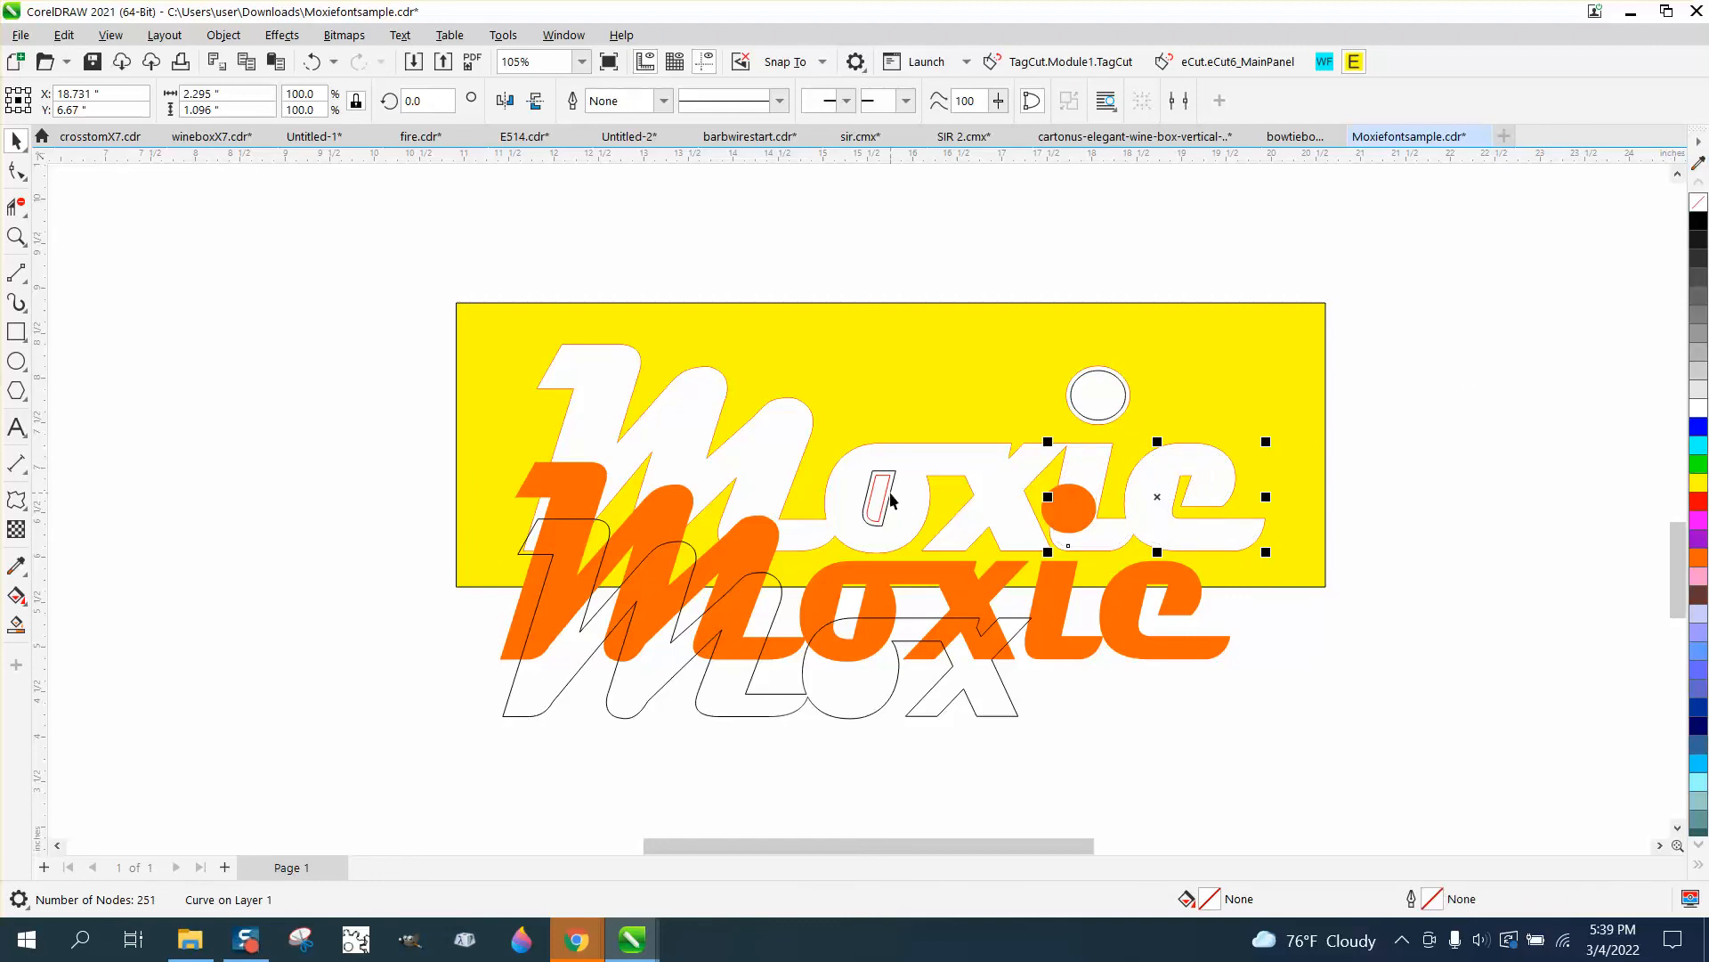
click(890, 497)
right_click(1701, 208)
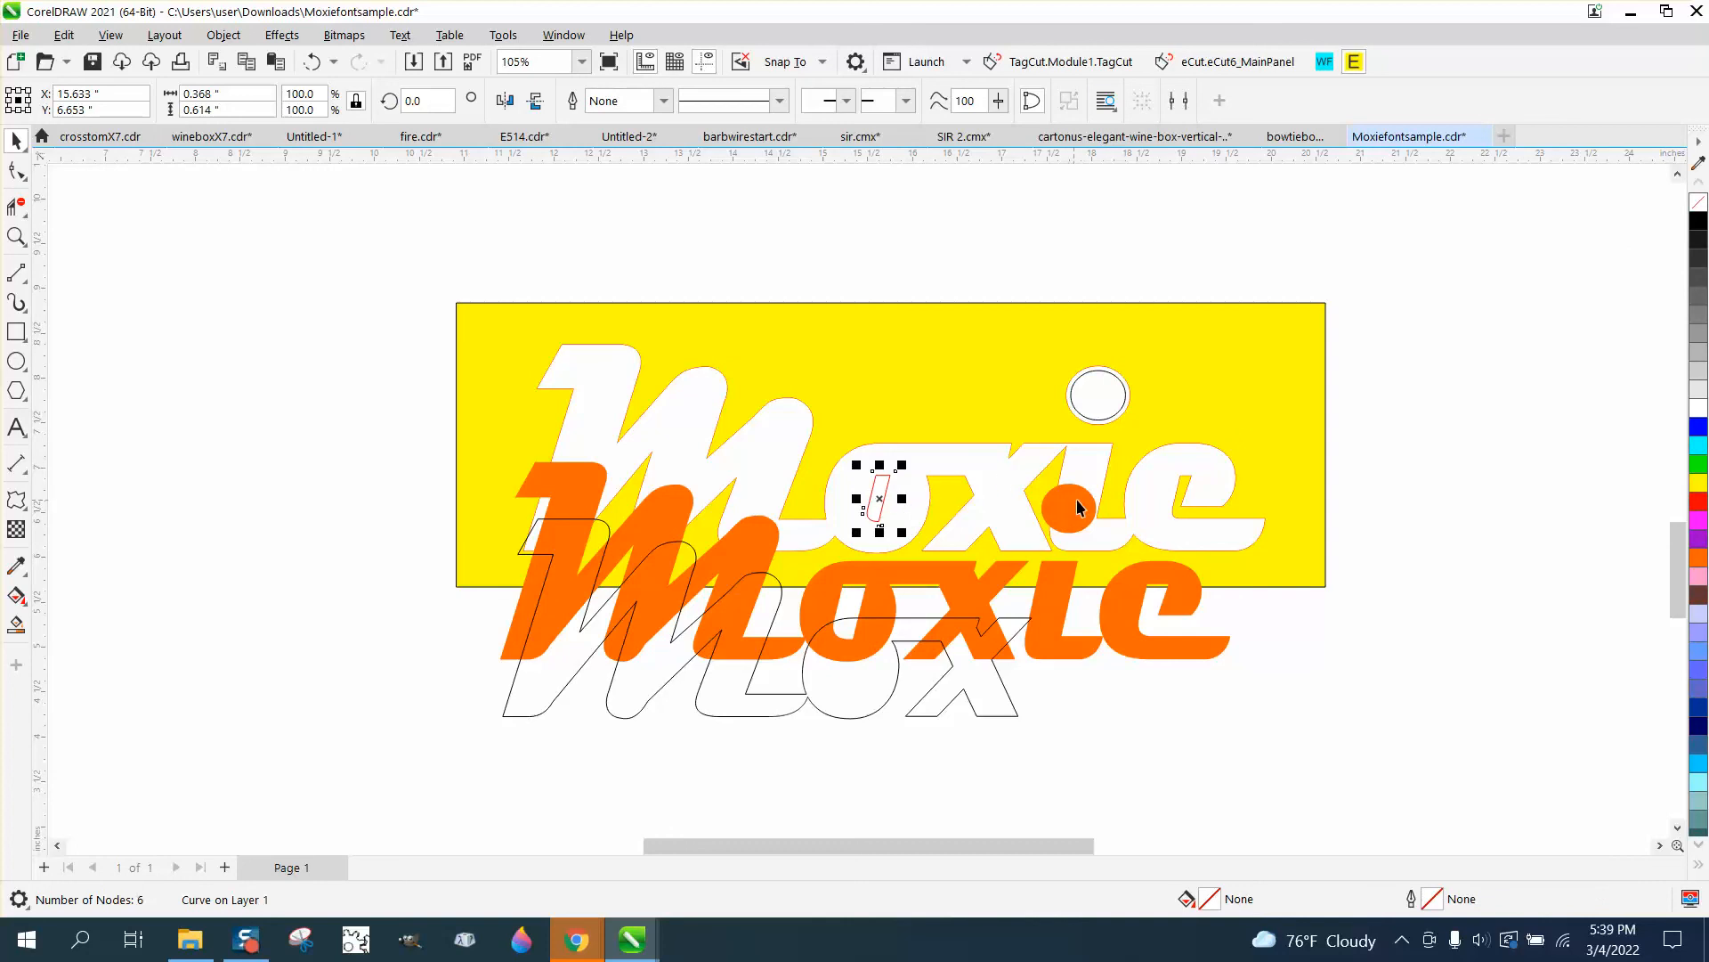
Move the orange Moxie lettering back up onto the white contour lettering.
click(562, 482)
key(Delete)
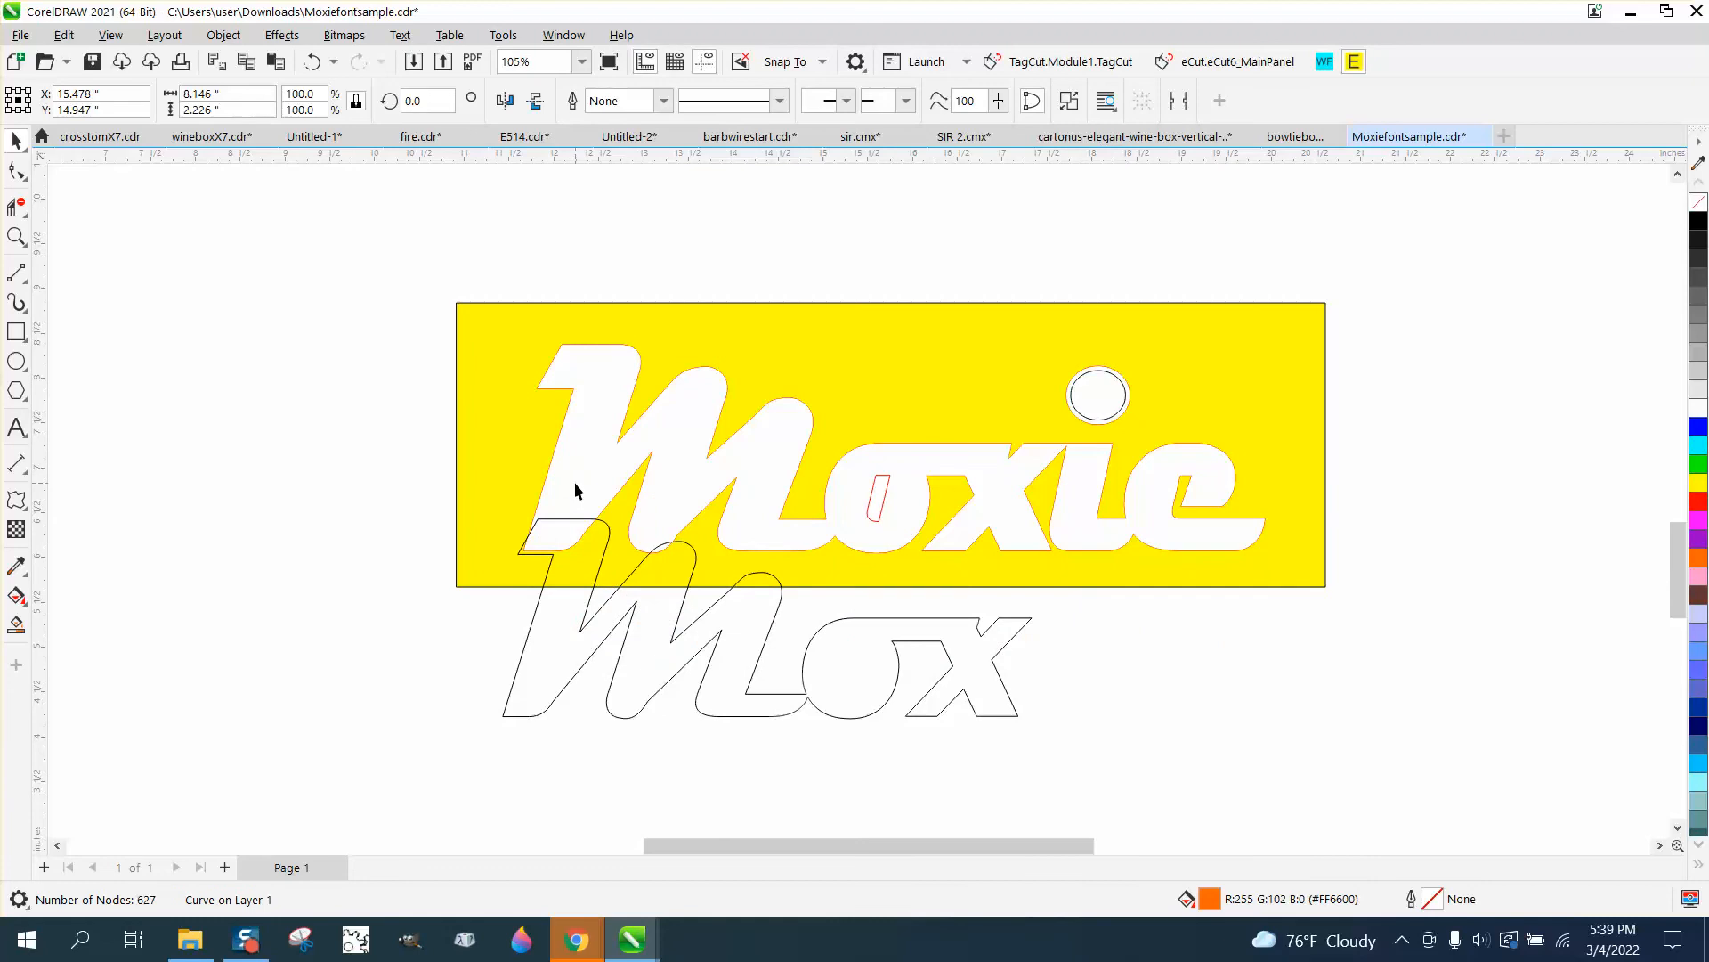
key(ctrl+z)
drag(877, 575, 908, 464)
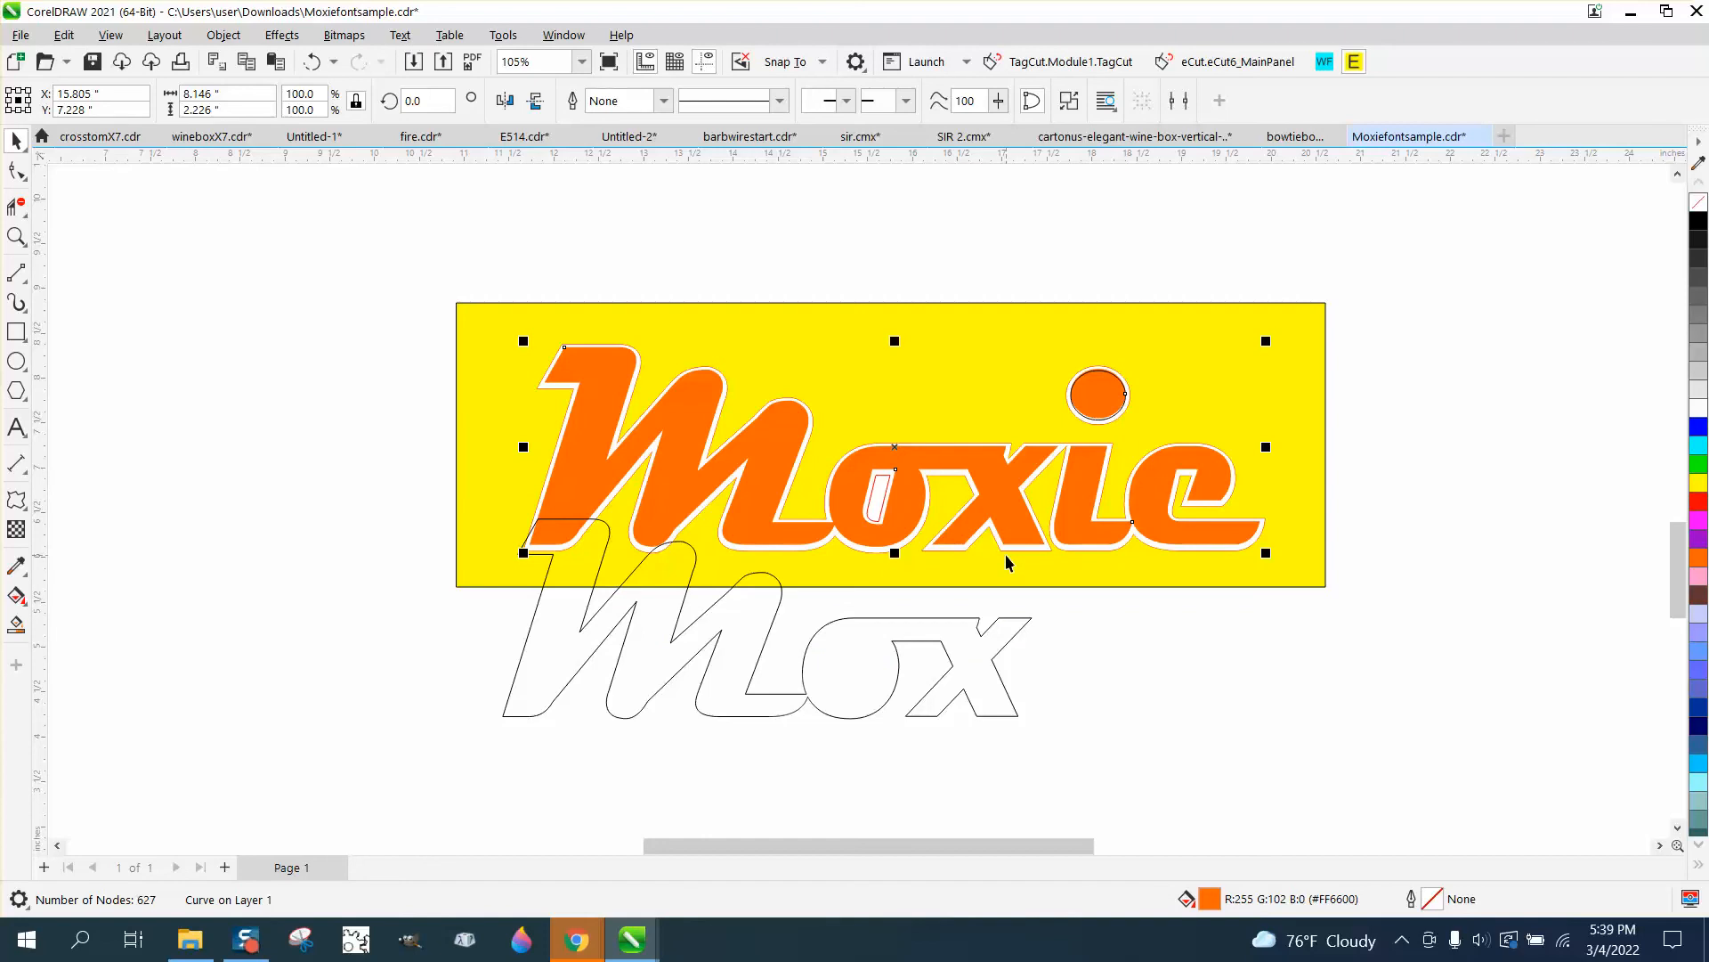
Select the black Mox outline lying partly below the yellow rectangle.
click(912, 617)
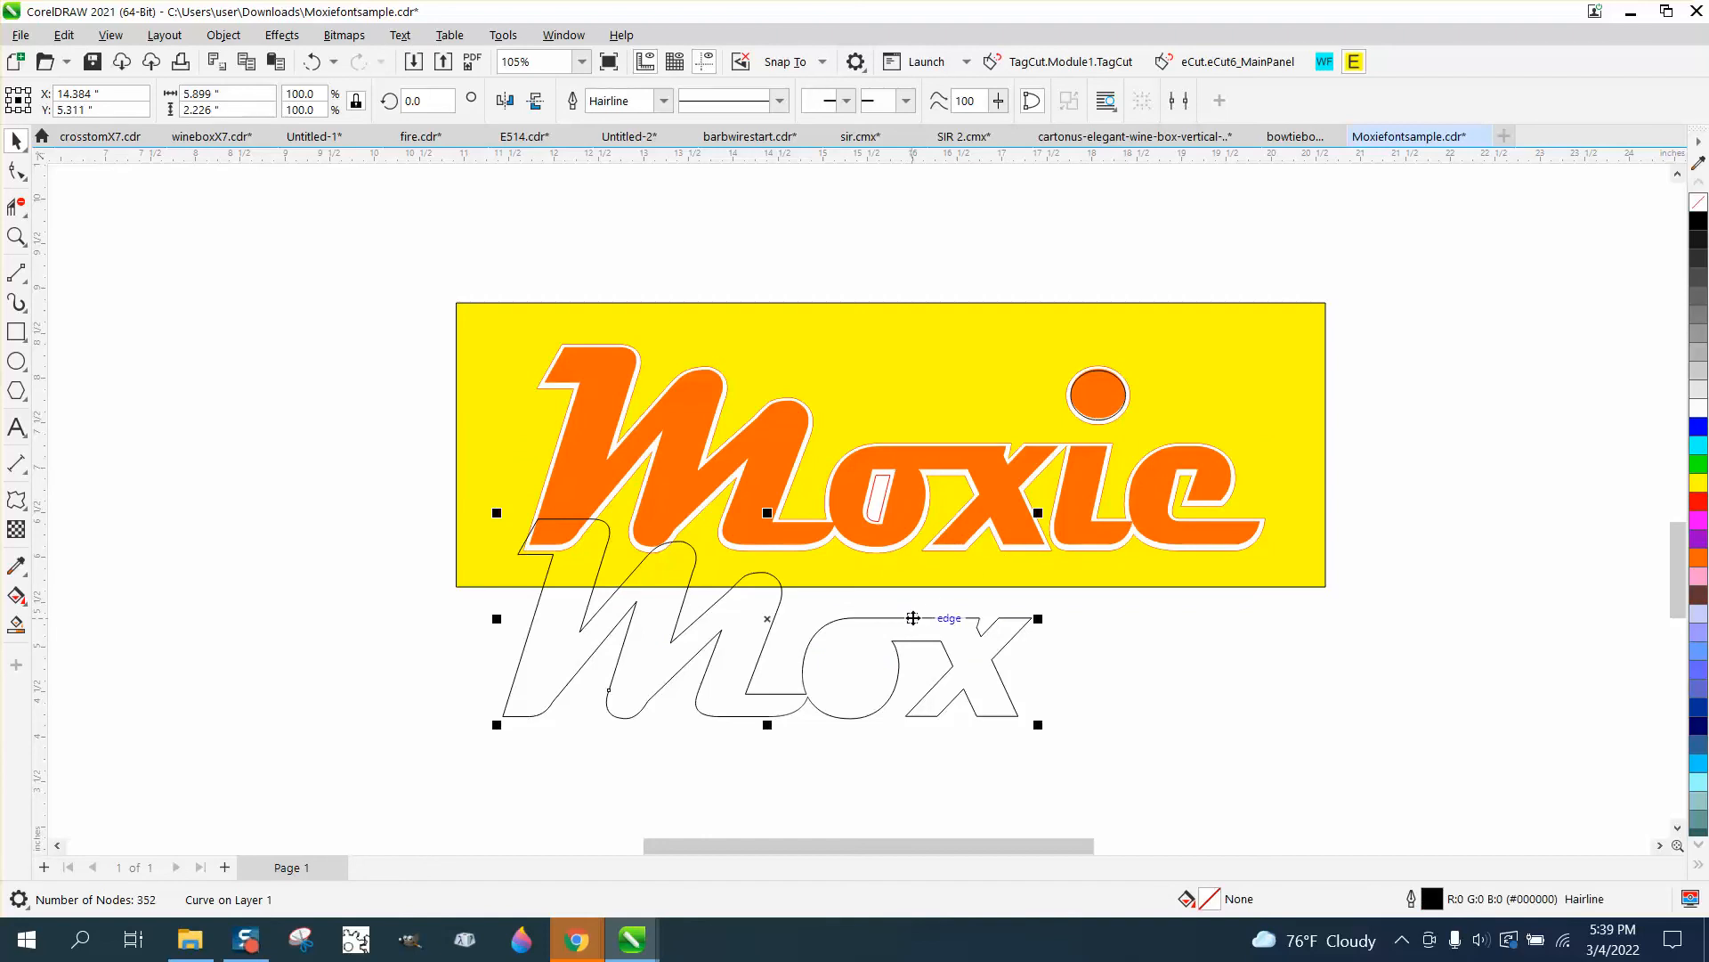